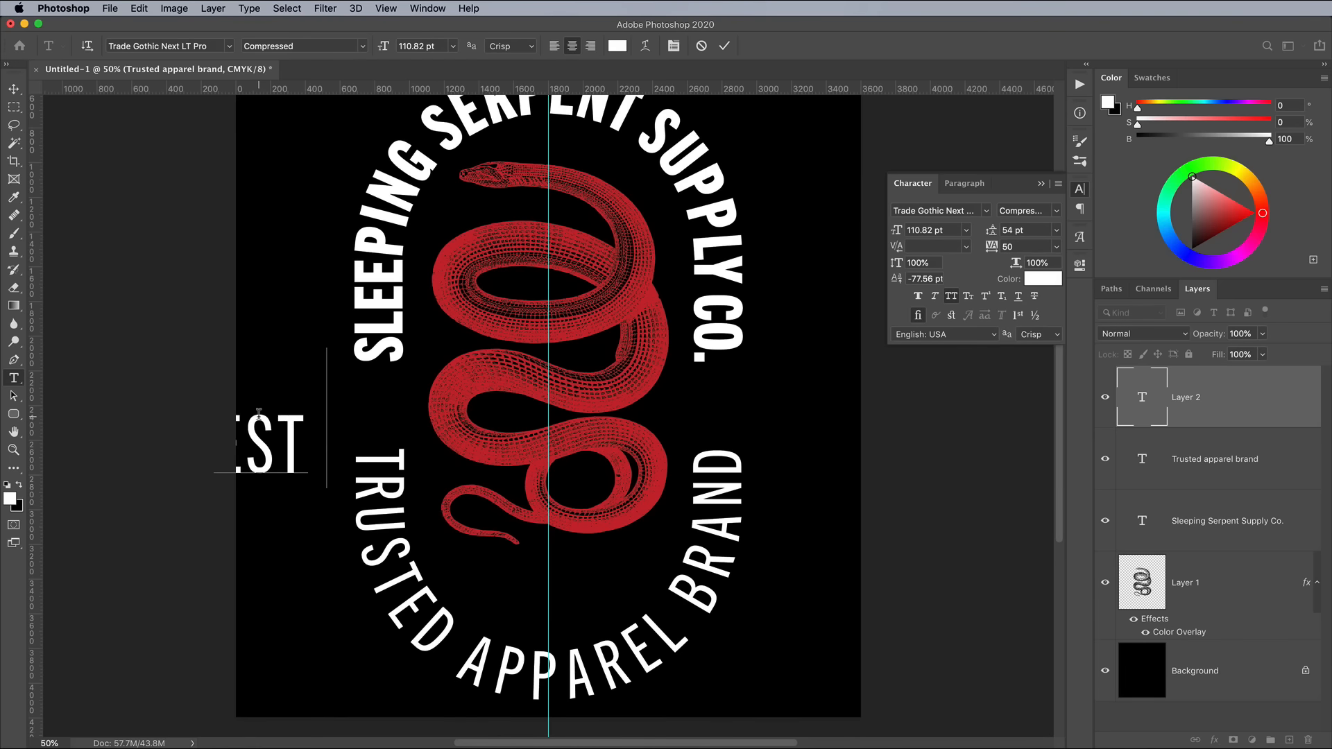
Step: Set the ESTD text to the Heavy style with a 0 pt baseline shift
key(super+a)
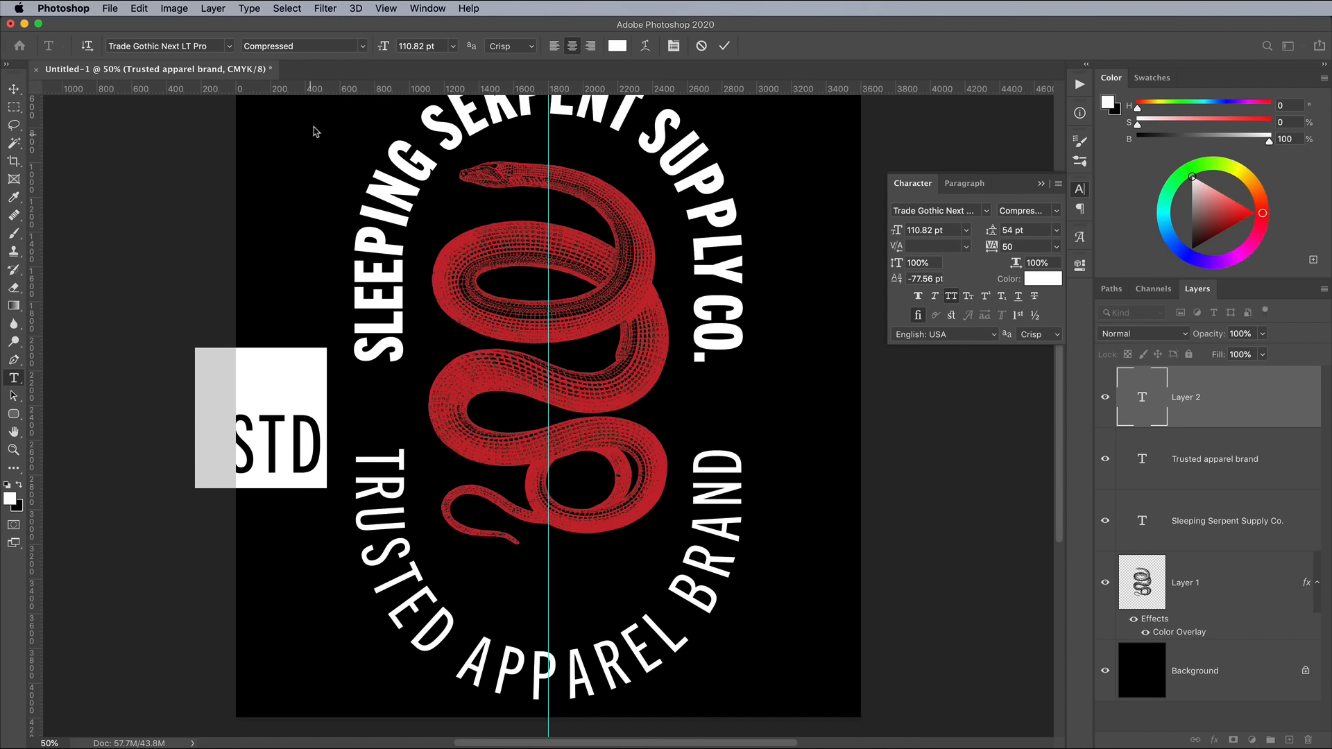
click(362, 47)
click(302, 195)
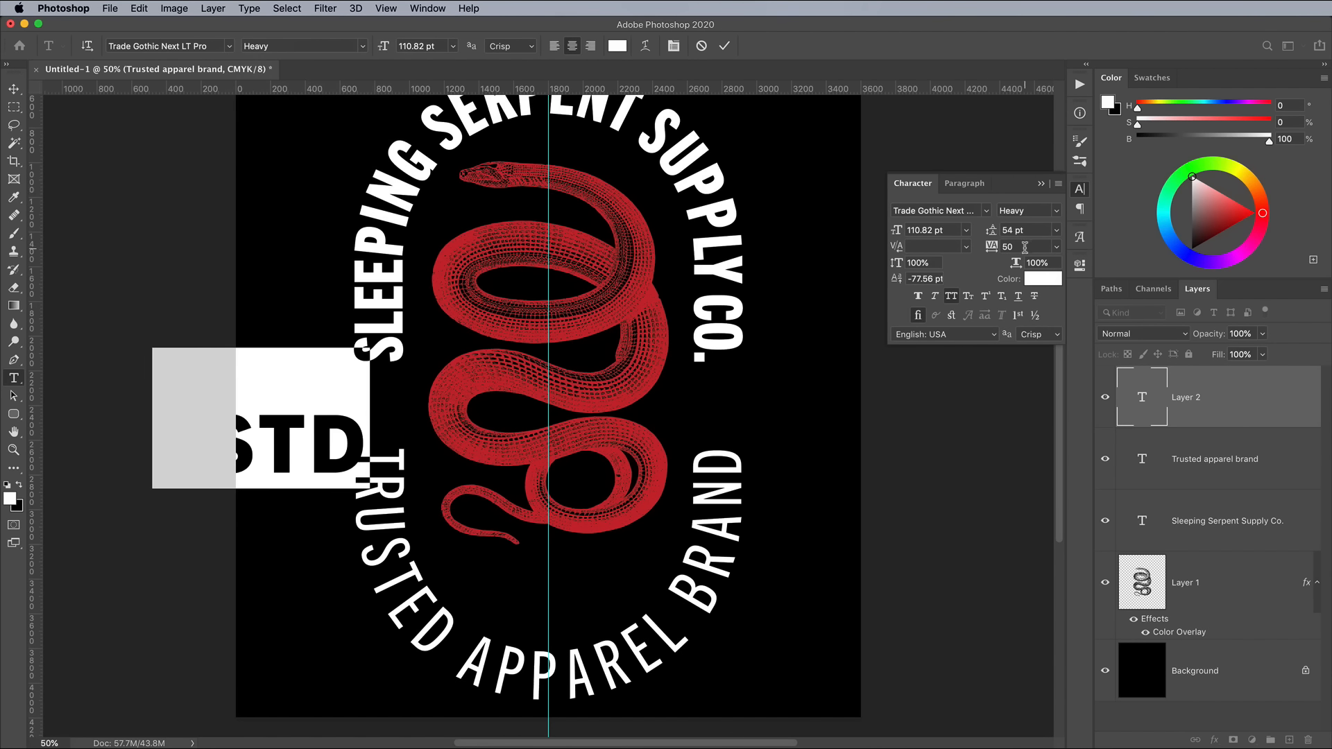
click(925, 279)
text(0)
key(Tab)
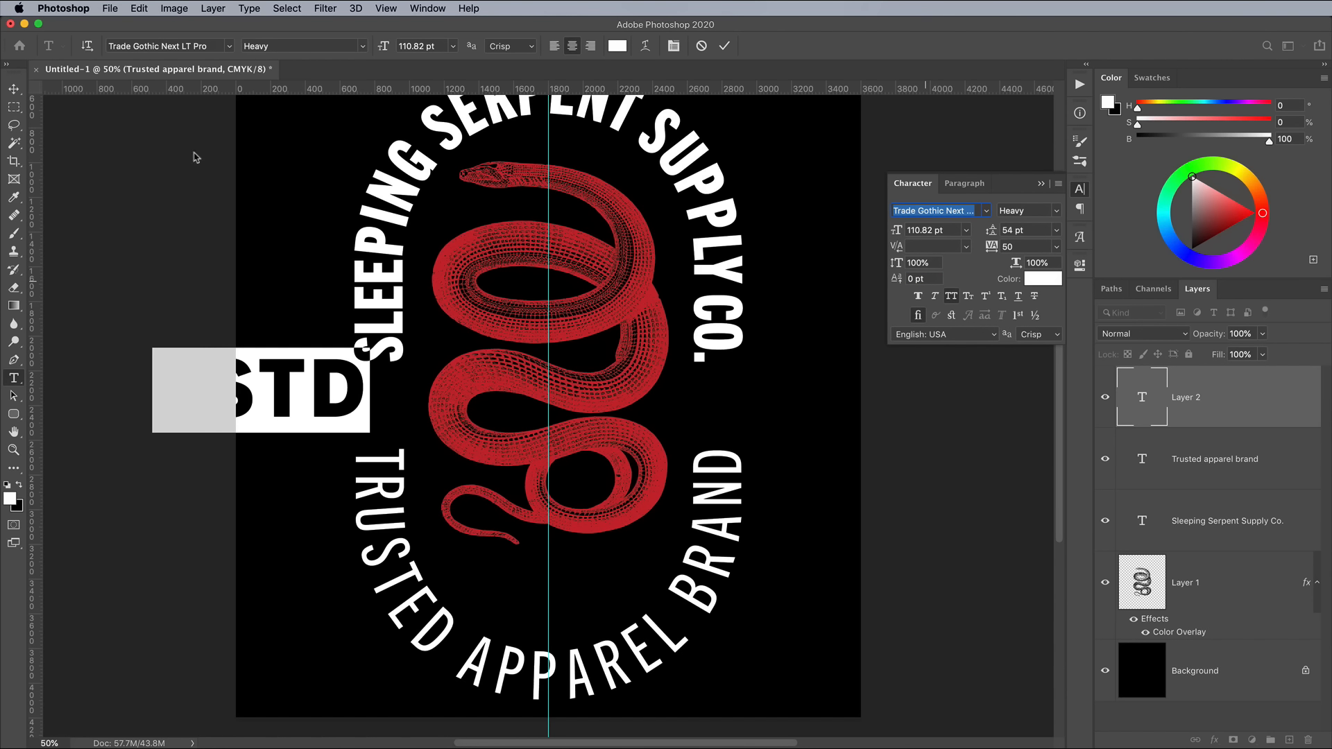
Step: Scale the ESTD text down to about 26 pt and place it in the gap between SLEEPING and TRUSTED
click(14, 89)
key(super+t)
drag(153, 347, 238, 353)
drag(279, 395, 362, 410)
key(Return)
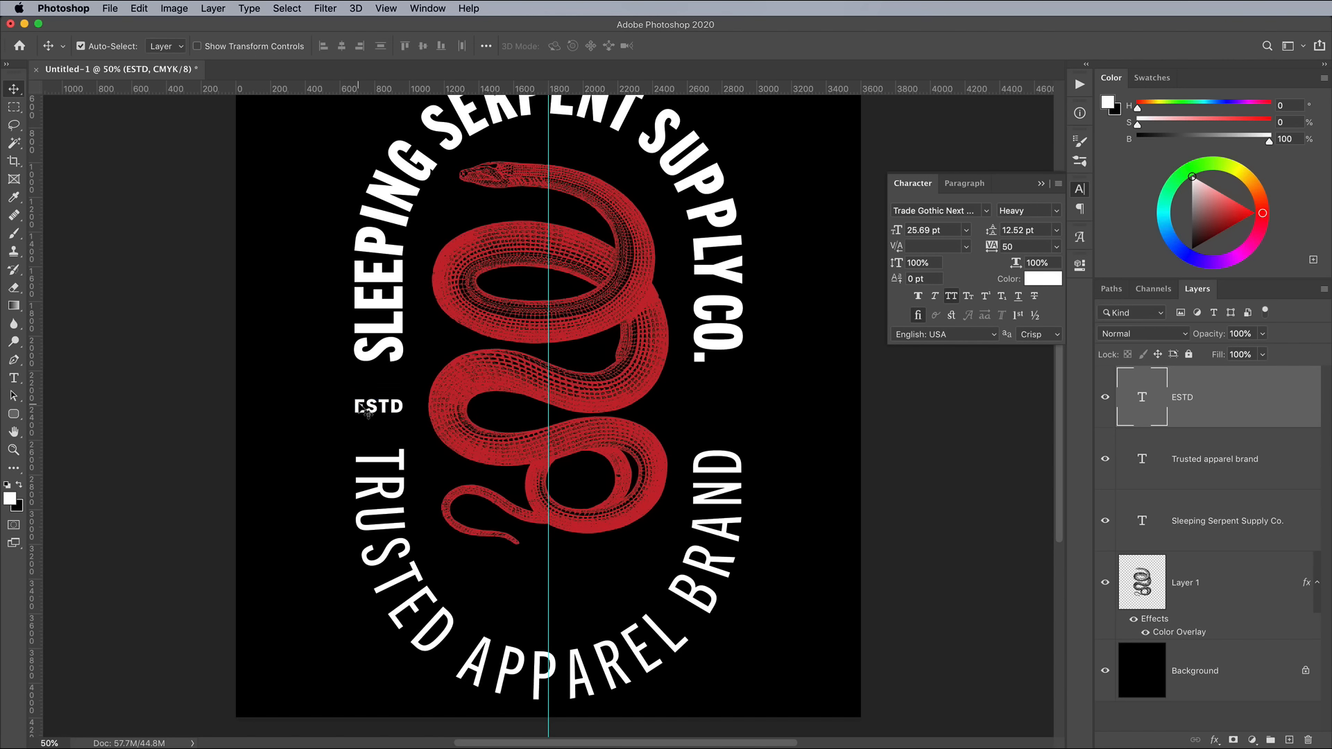
Step: Draw a white horizontal line shape about 137 px wide with a 10 px stroke above ESTD on a new layer
key(super+equal)
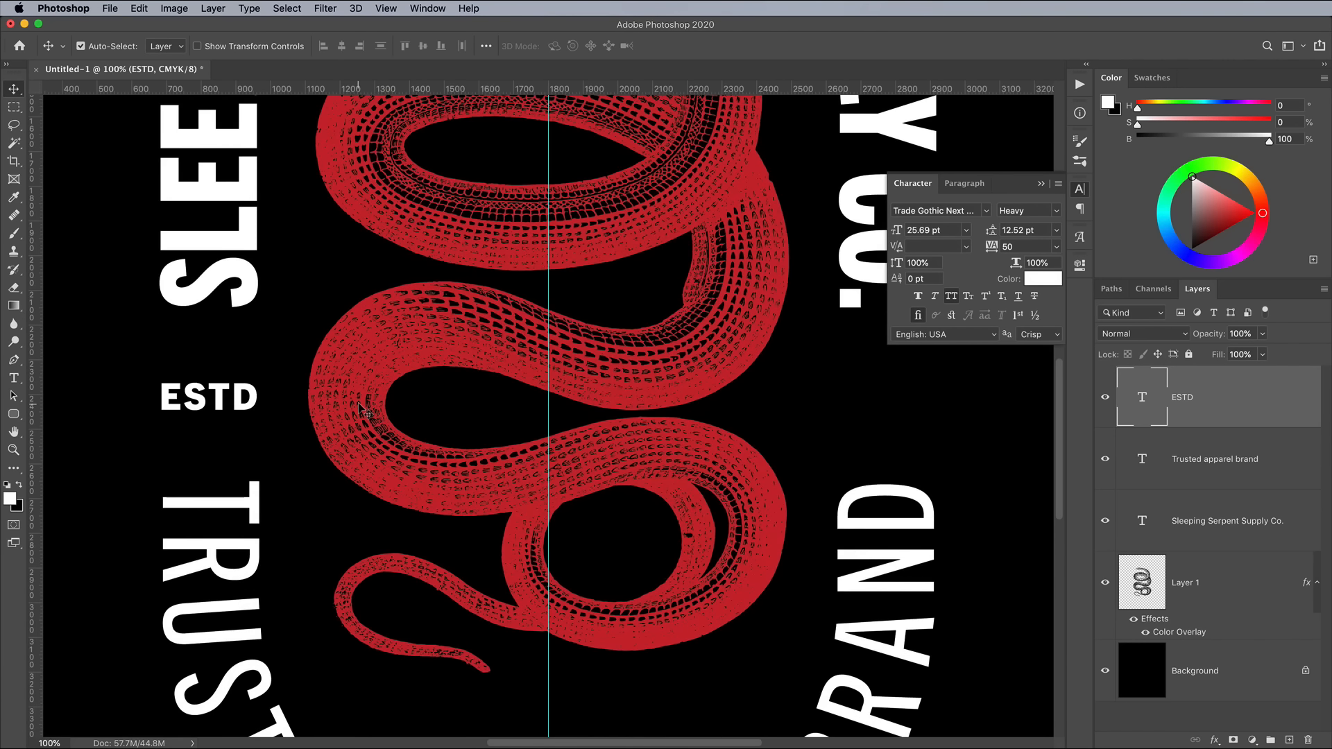
drag(361, 409, 576, 393)
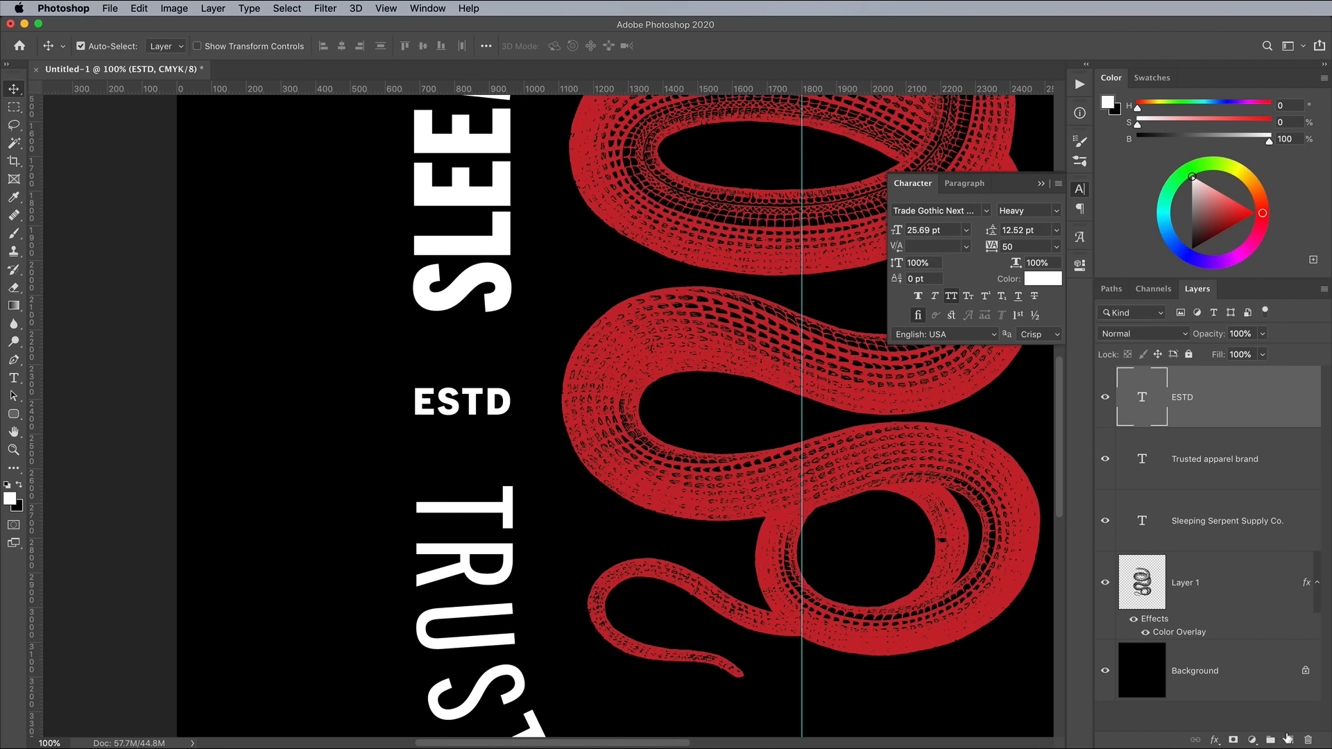
click(1287, 738)
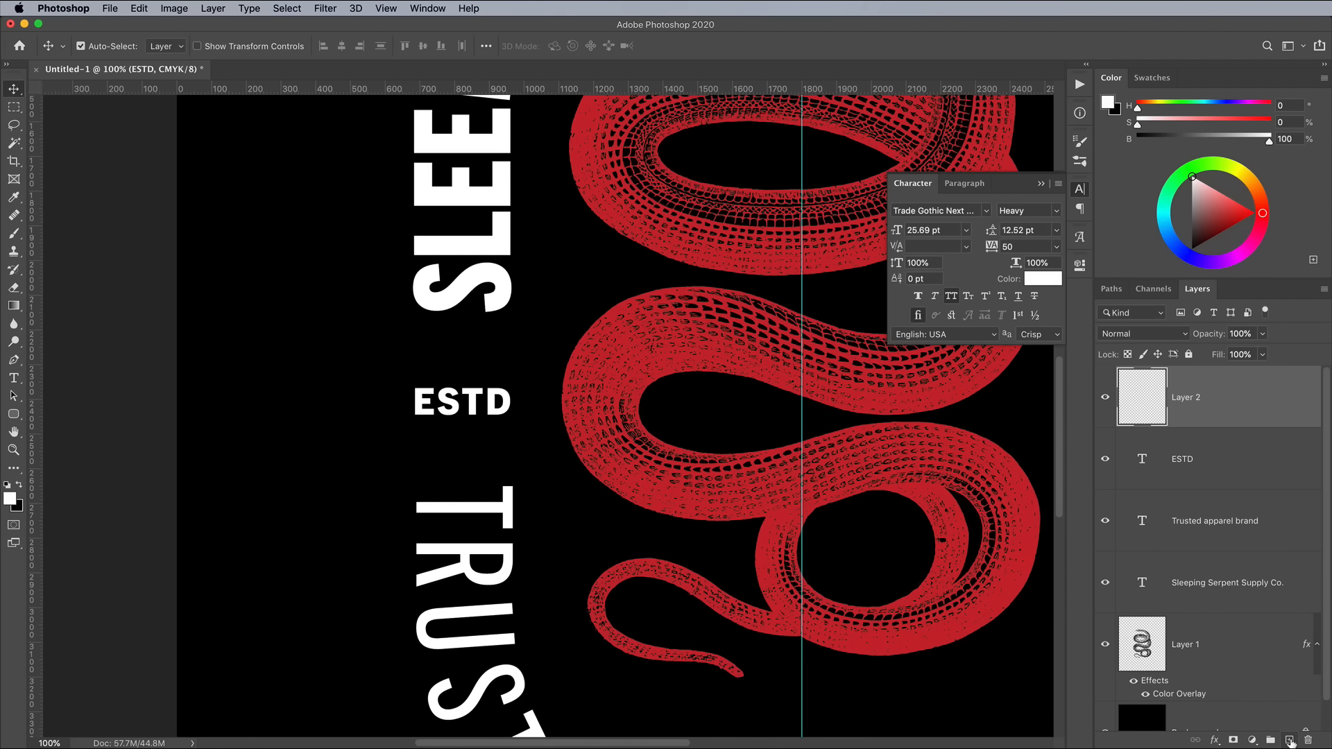
right_click(13, 417)
click(80, 473)
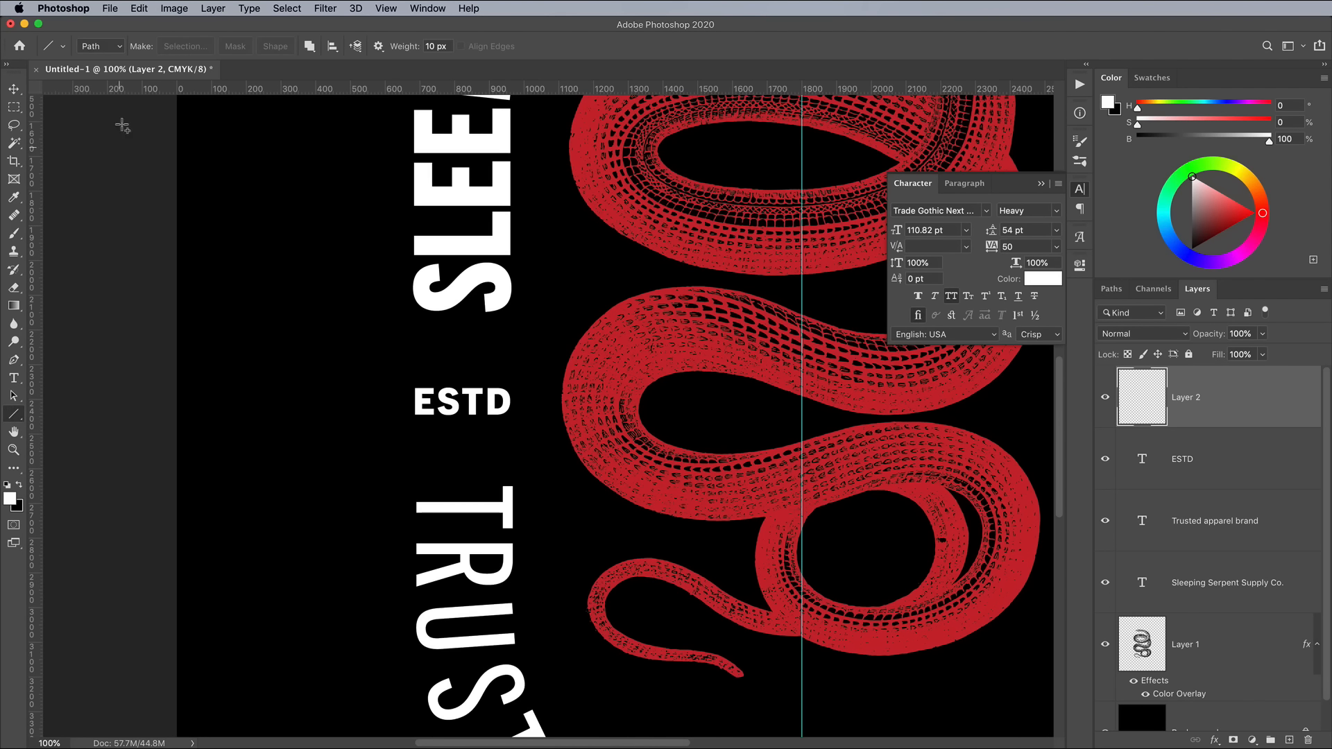
click(109, 46)
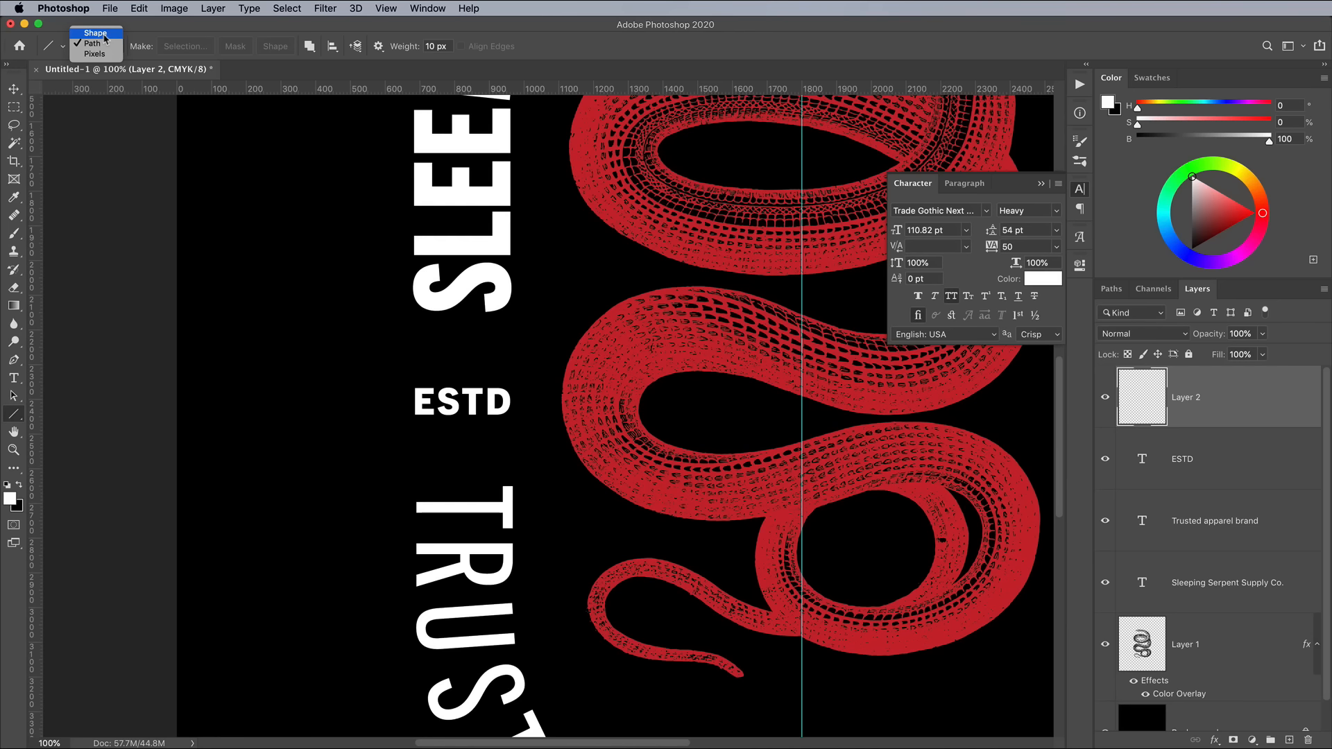
click(97, 33)
drag(434, 367, 483, 367)
click(247, 46)
text(10)
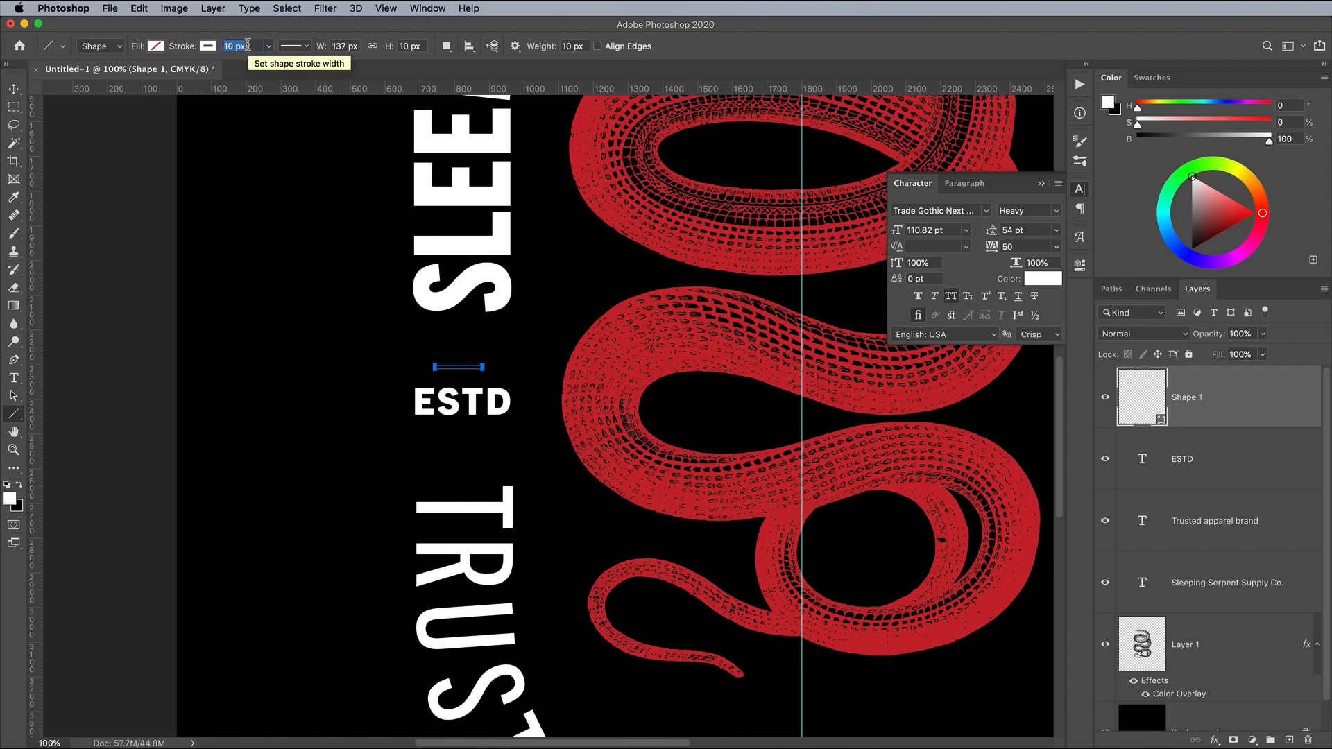
key(Return)
Step: Nudge the short line sideways so it sits centred above ESTD
click(14, 88)
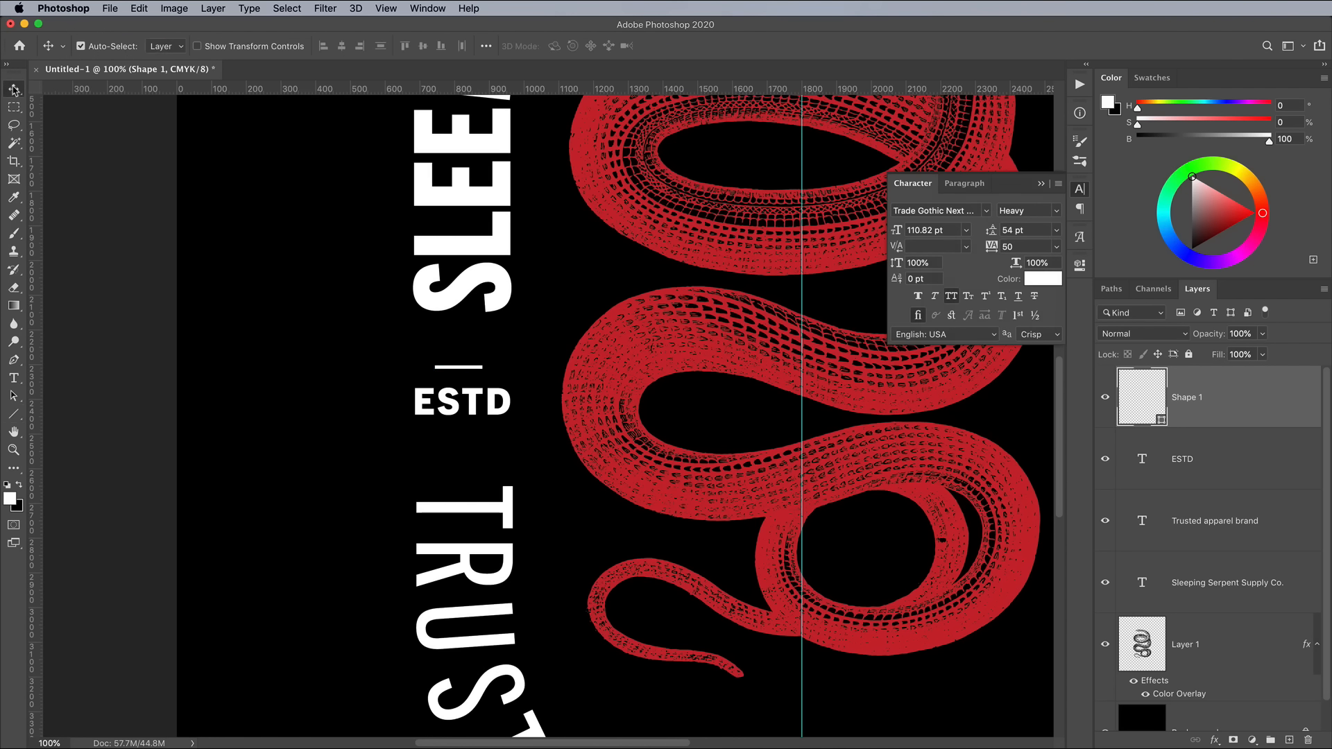
key(Right)
key(Right)
key(Right)
key(Right)
key(Right)
key(Right)
Step: Duplicate the short line and move the copy straight down below ESTD, with spacing matching the upper line
key(alt+shift+Down)
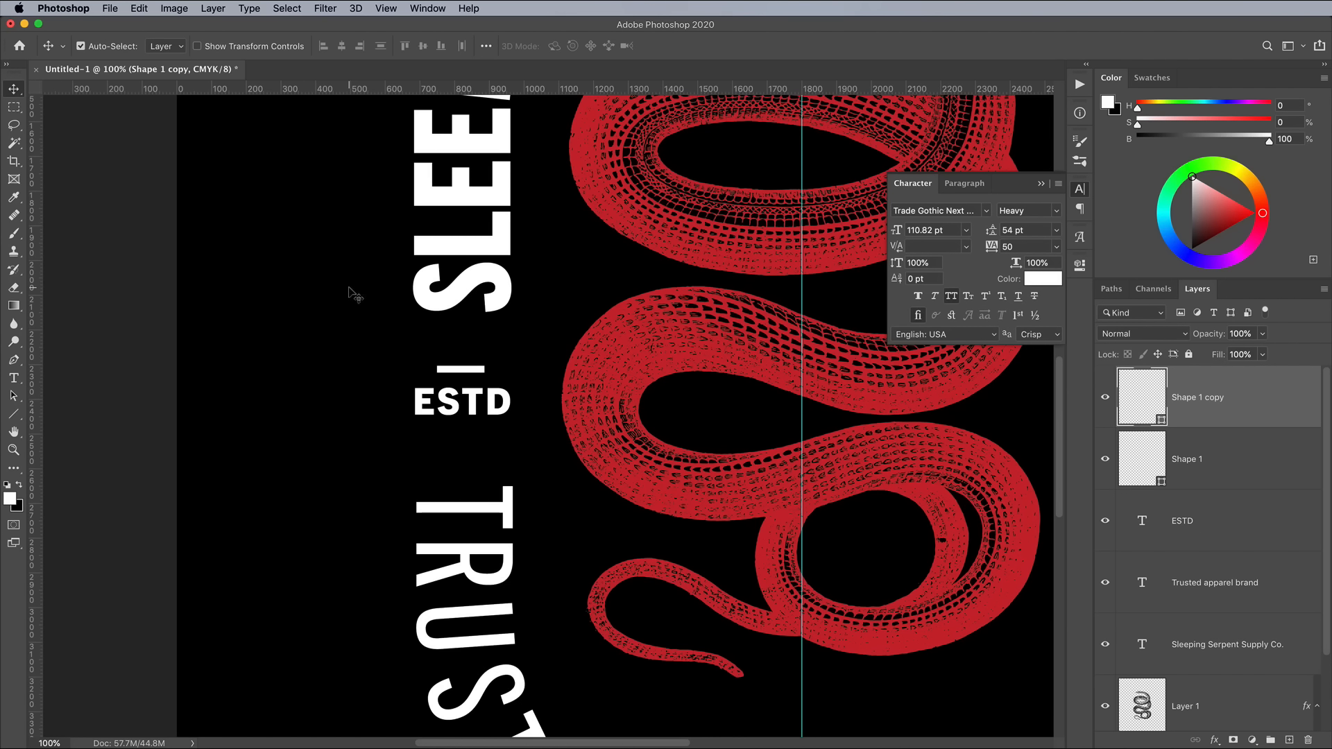
key(shift+Down)
key(shift+Down)
key(shift+Down)
key(shift+Down)
key(shift+Down)
key(shift+Down)
key(shift+Down)
key(shift+Down)
key(shift+Down)
key(Up)
key(Up)
key(Up)
Step: Apply a red Color Overlay at 100% opacity to the ESTD text layer
double_click(1226, 524)
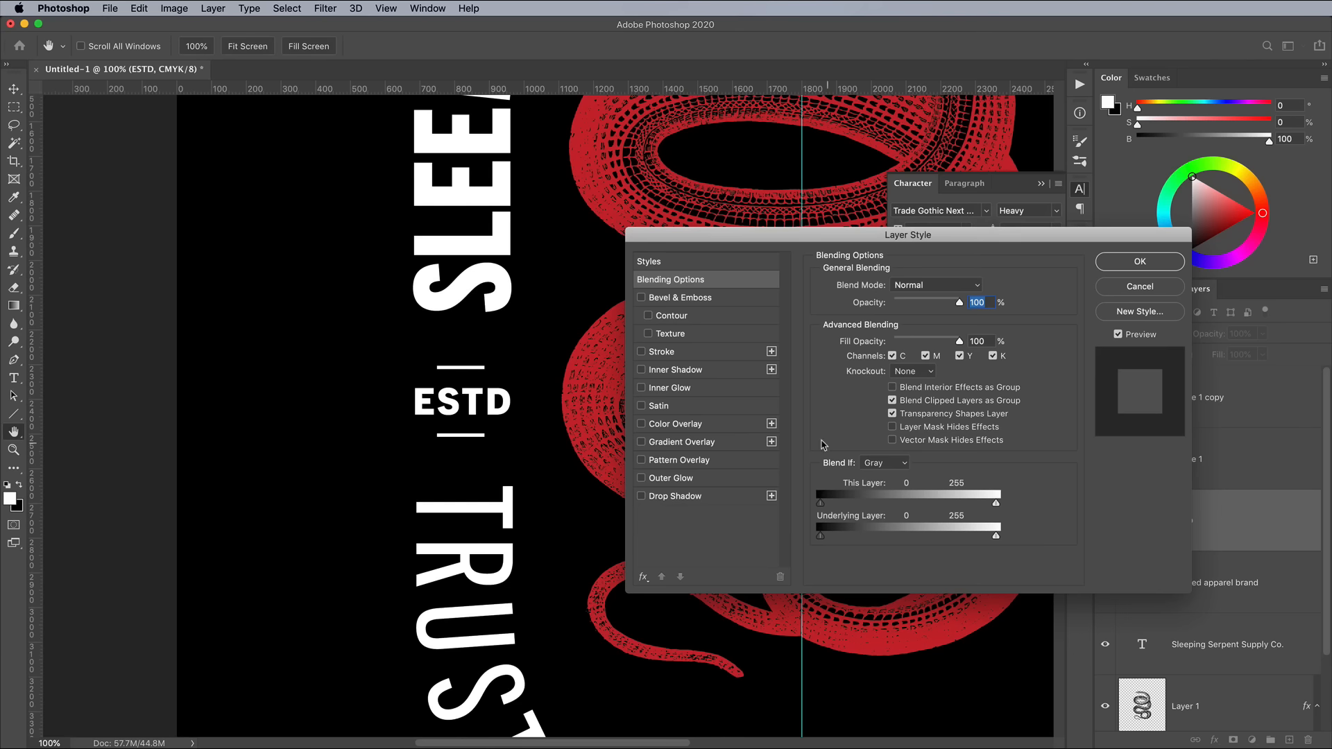
click(711, 425)
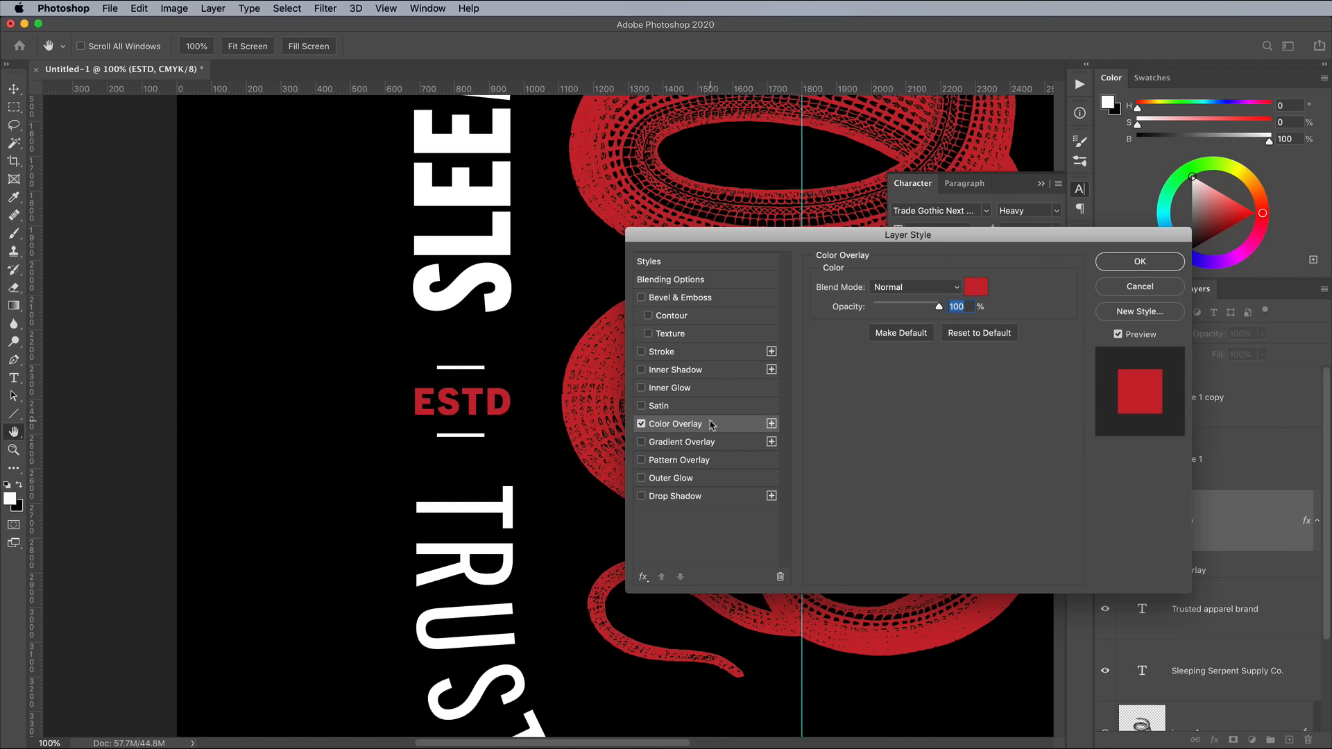
click(1125, 263)
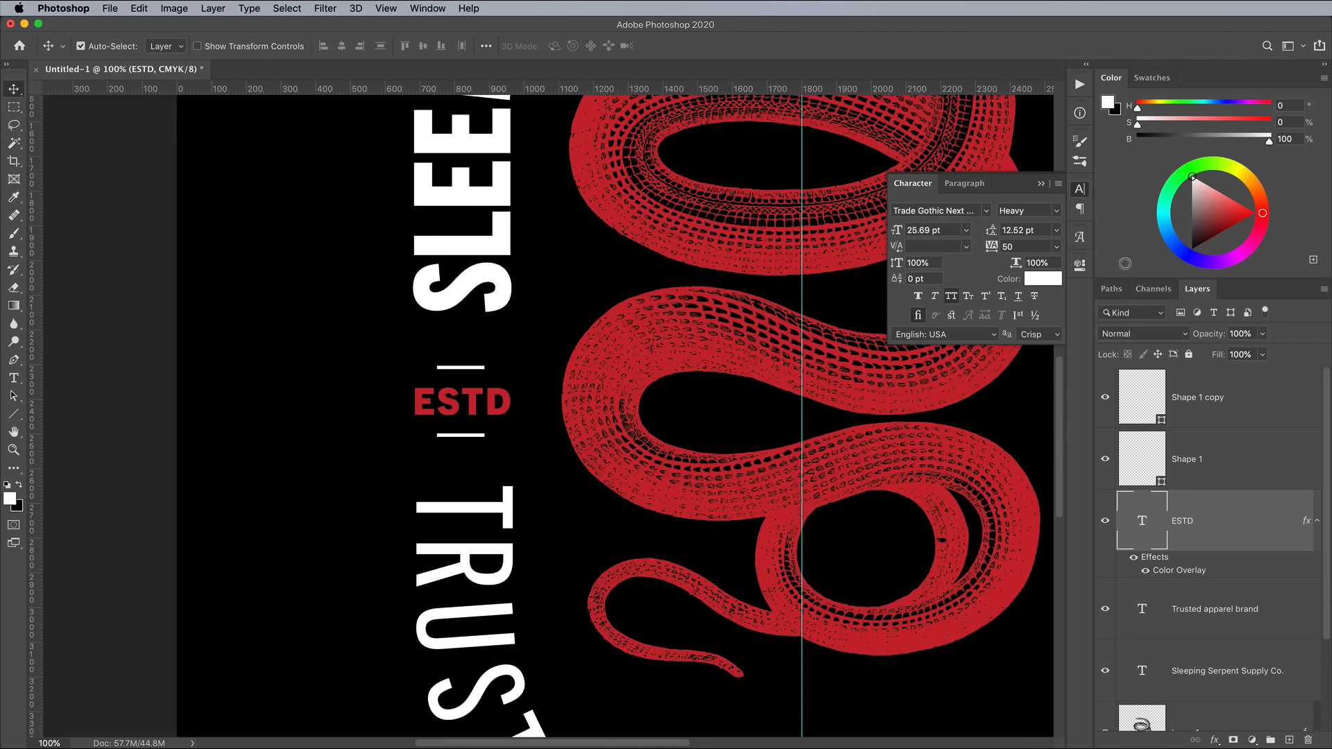
Step: Duplicate the ESTD text with both lines and move the copies horizontally into the gap between CO. and BRAND
shift+click(1256, 401)
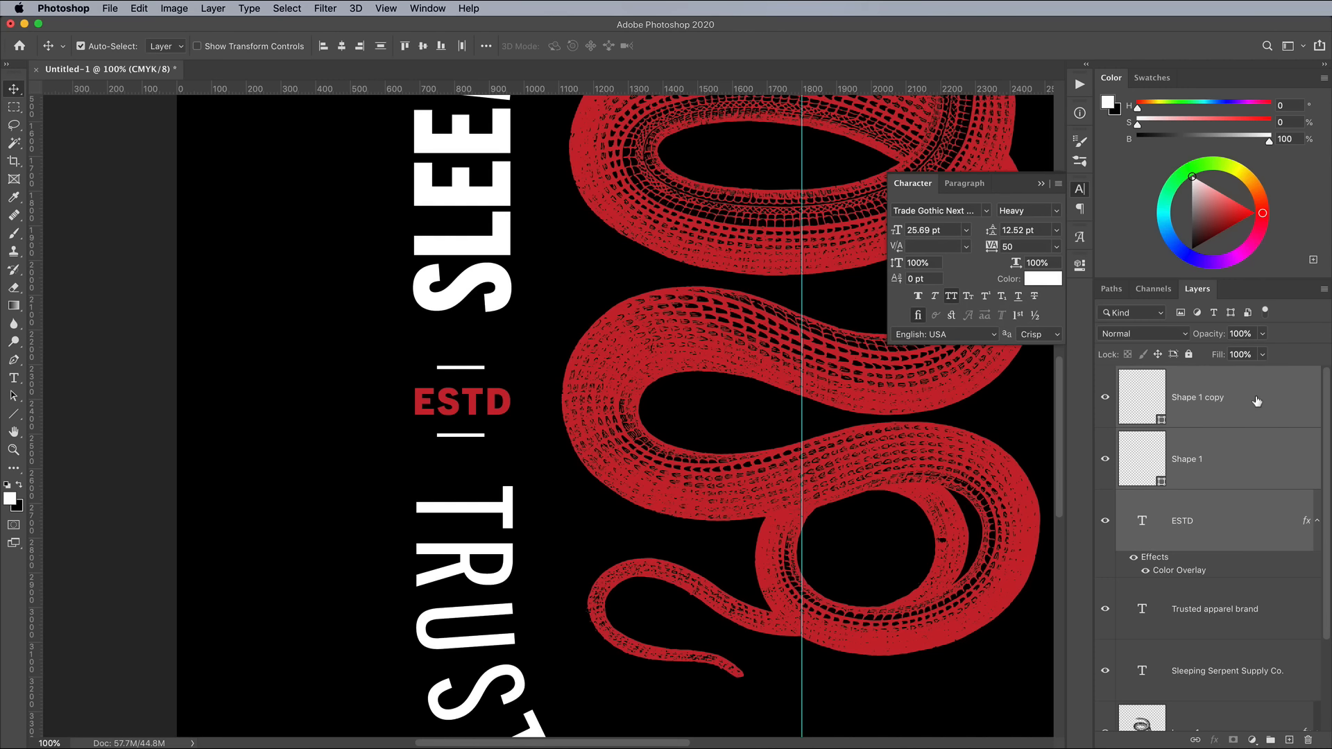
key(super+j)
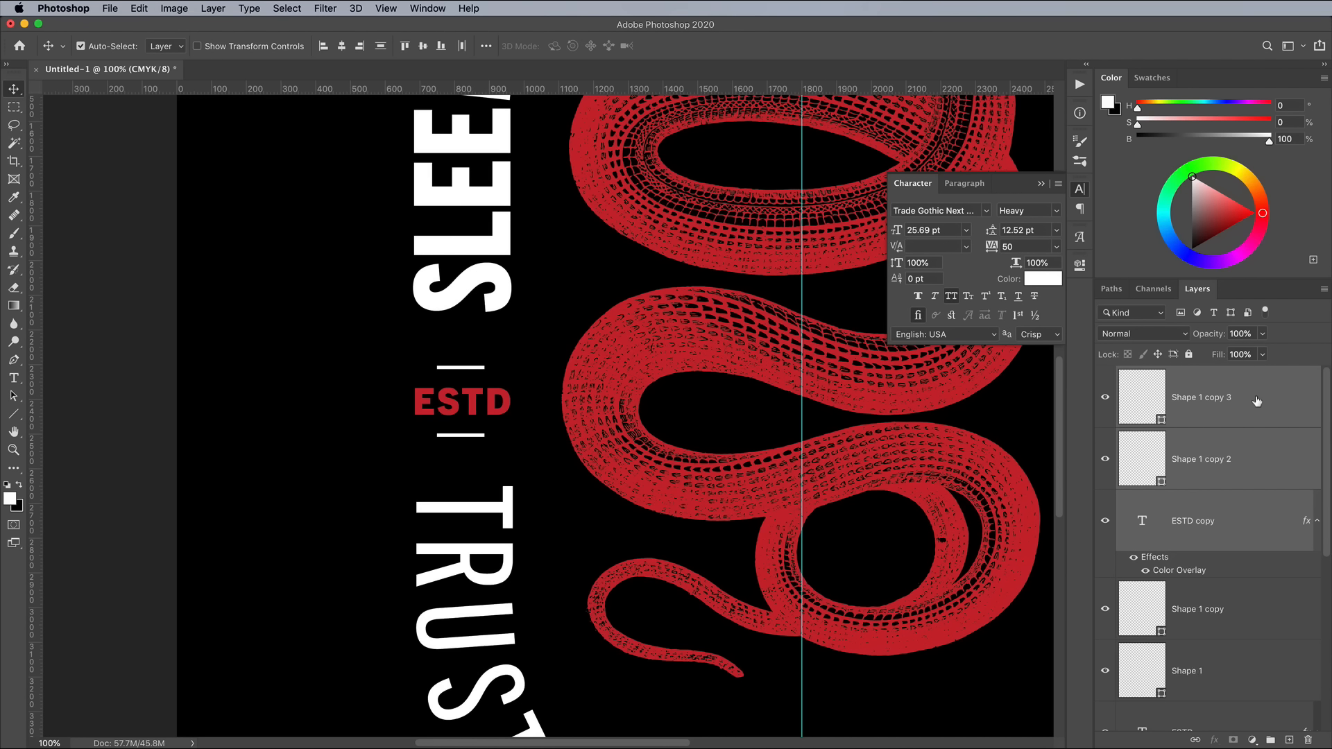
key(super+t)
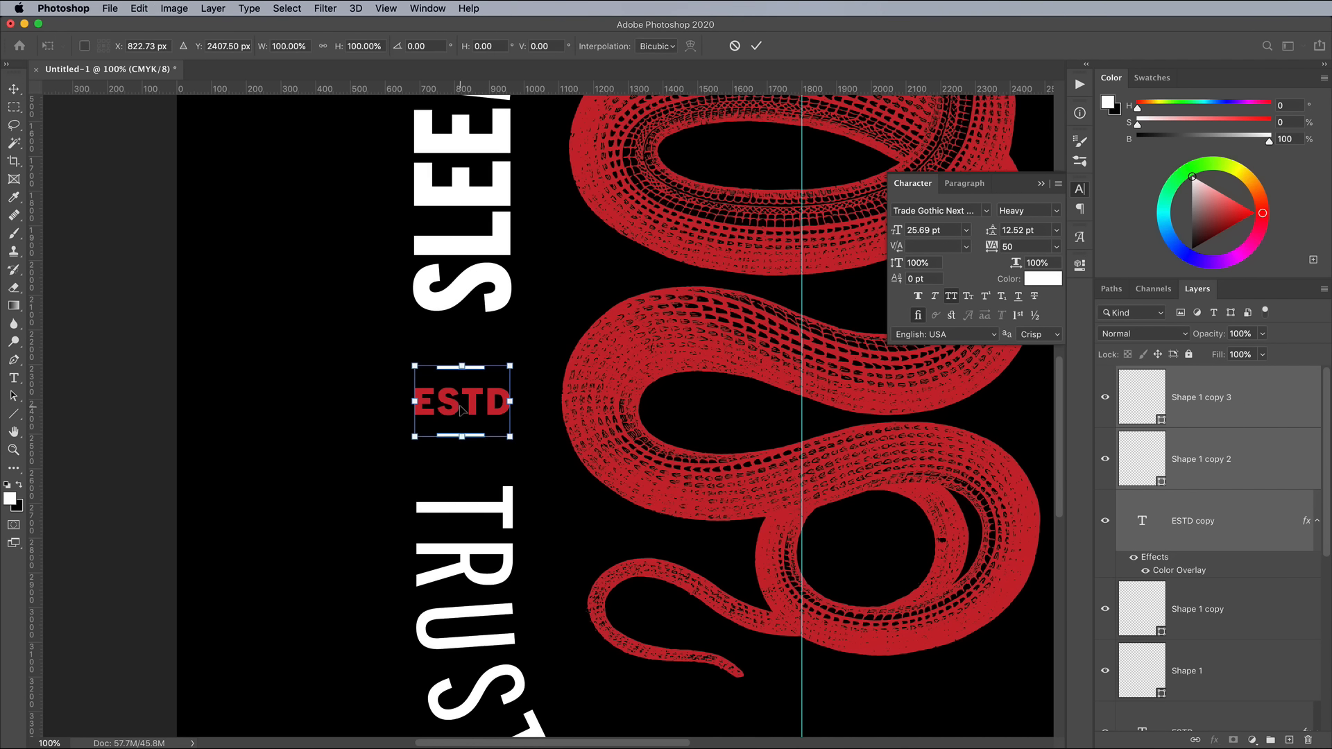
drag(462, 420, 809, 420)
scroll(808, 420, right, 10)
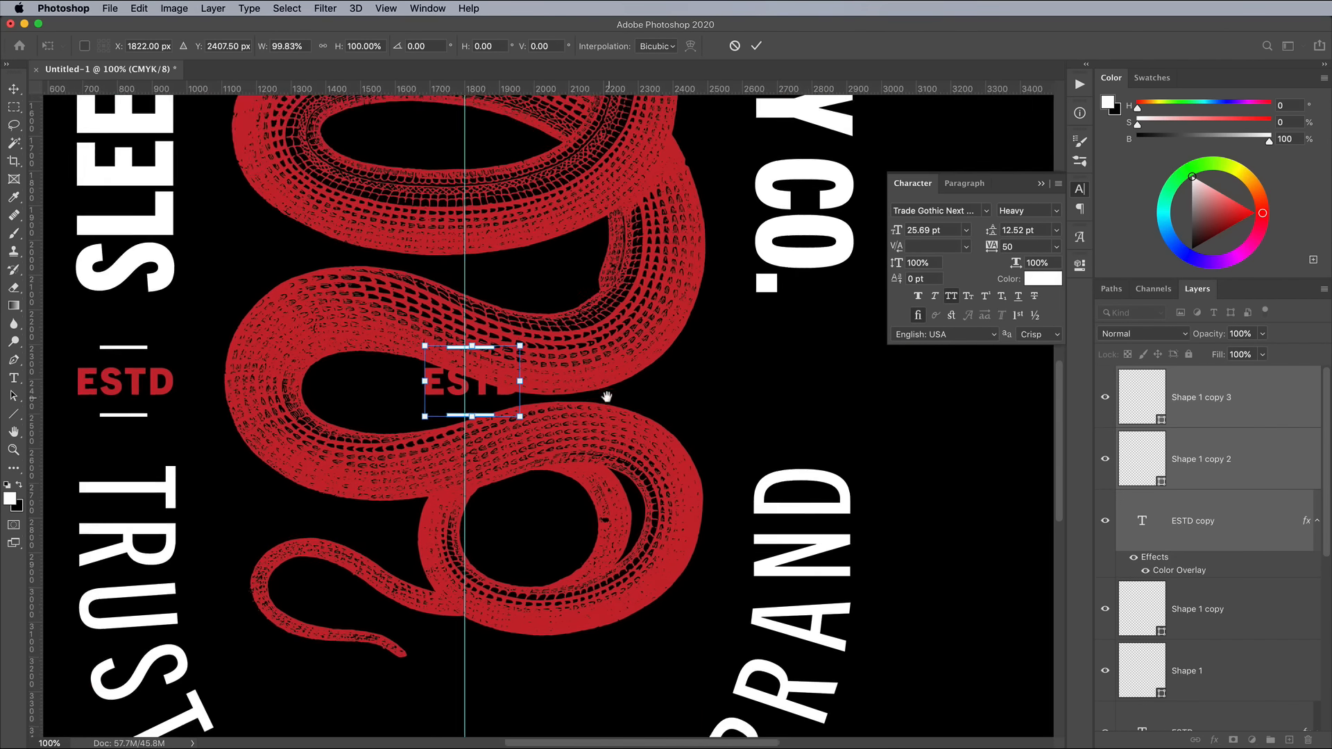
drag(390, 401, 728, 401)
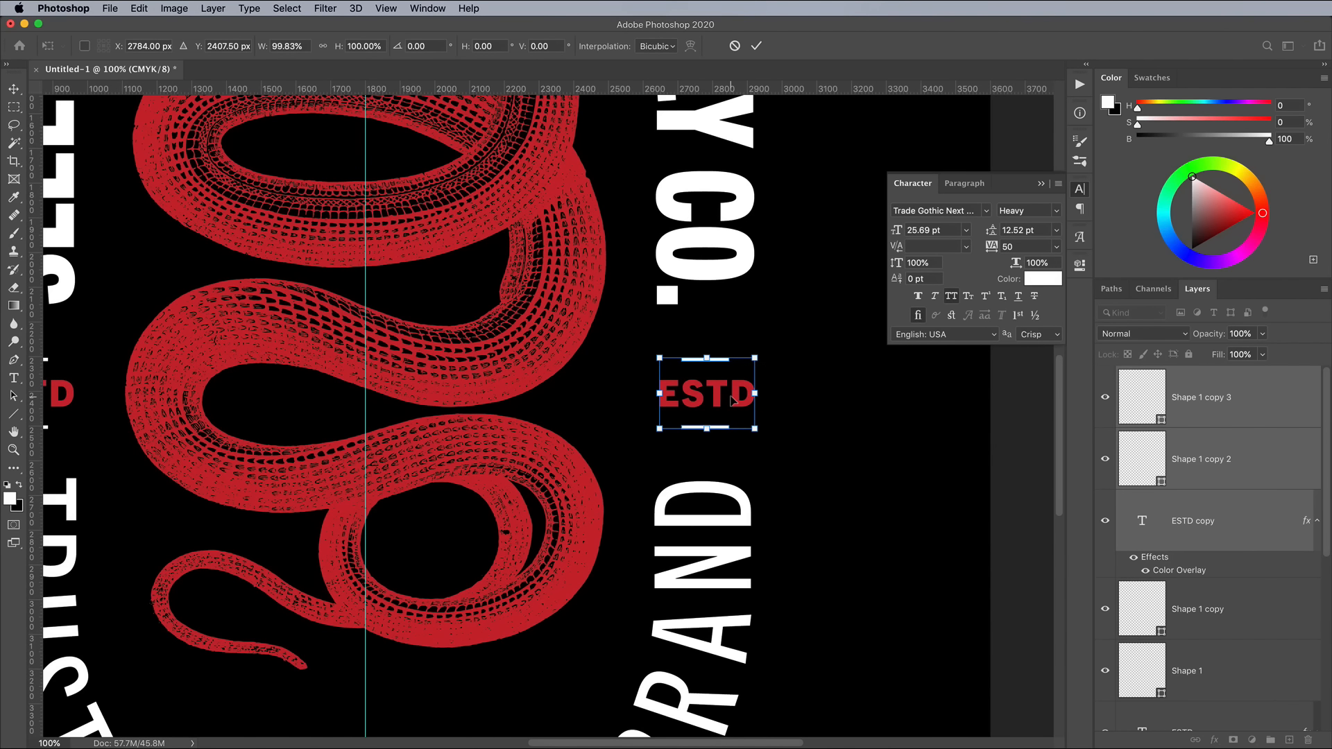
key(Return)
Step: Change the duplicated ESTD text to 2020
key(t)
double_click(713, 396)
text(2020)
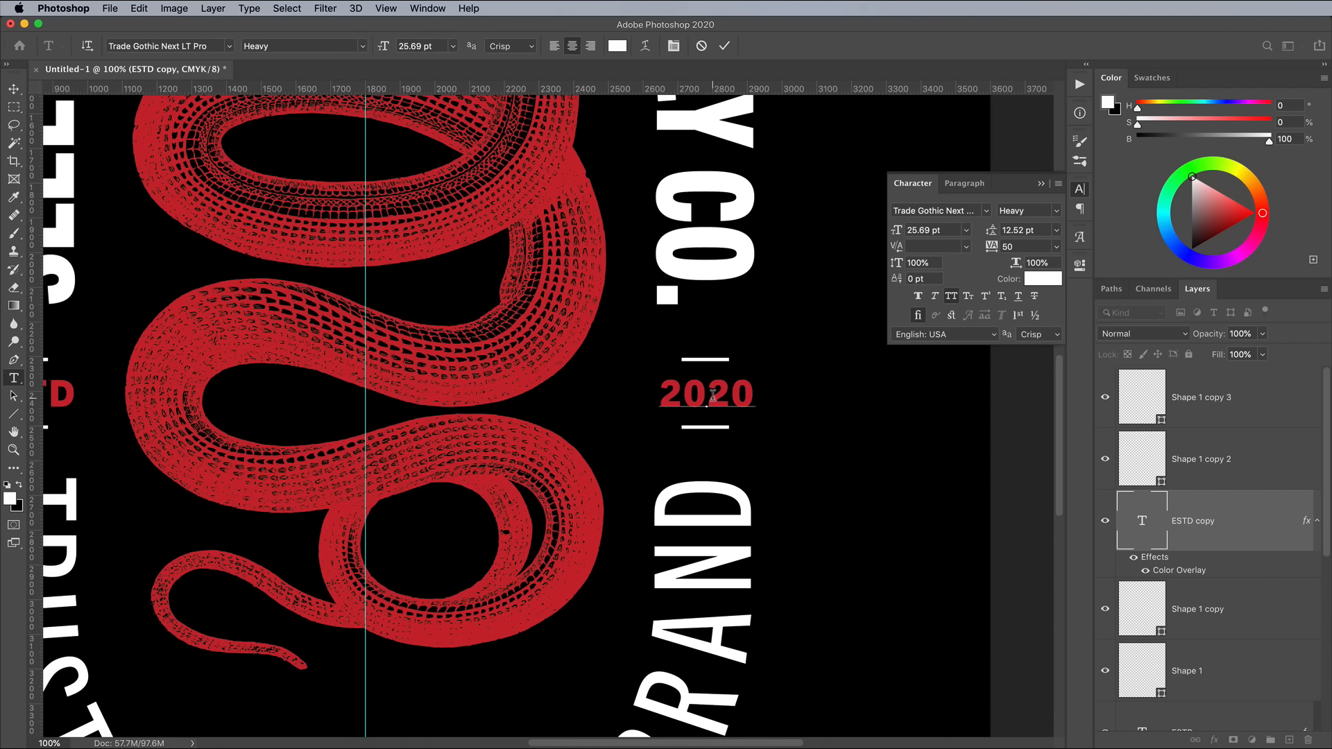
click(14, 90)
Step: Add a new text layer reading TRD MRK just above the Trusted apparel brand layer
scroll(455, 326, down, 5)
scroll(455, 326, left, 4)
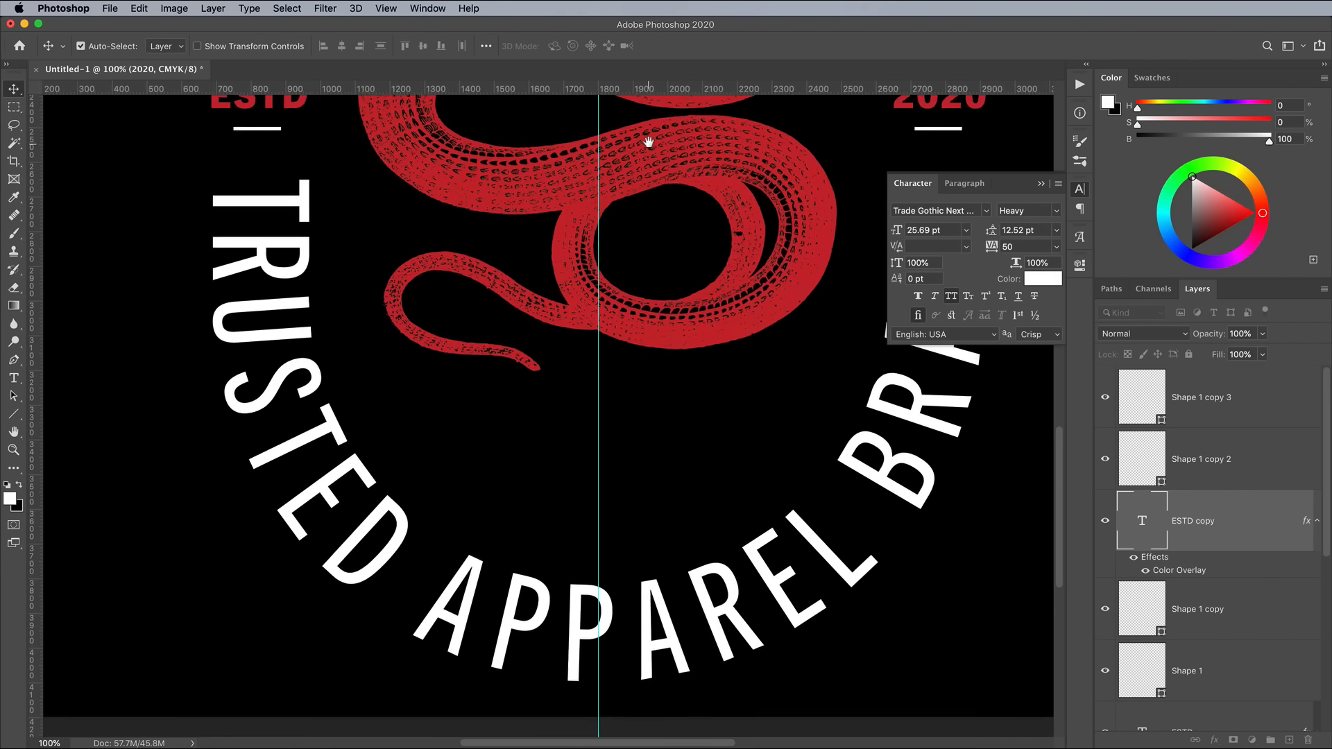
key(t)
click(556, 438)
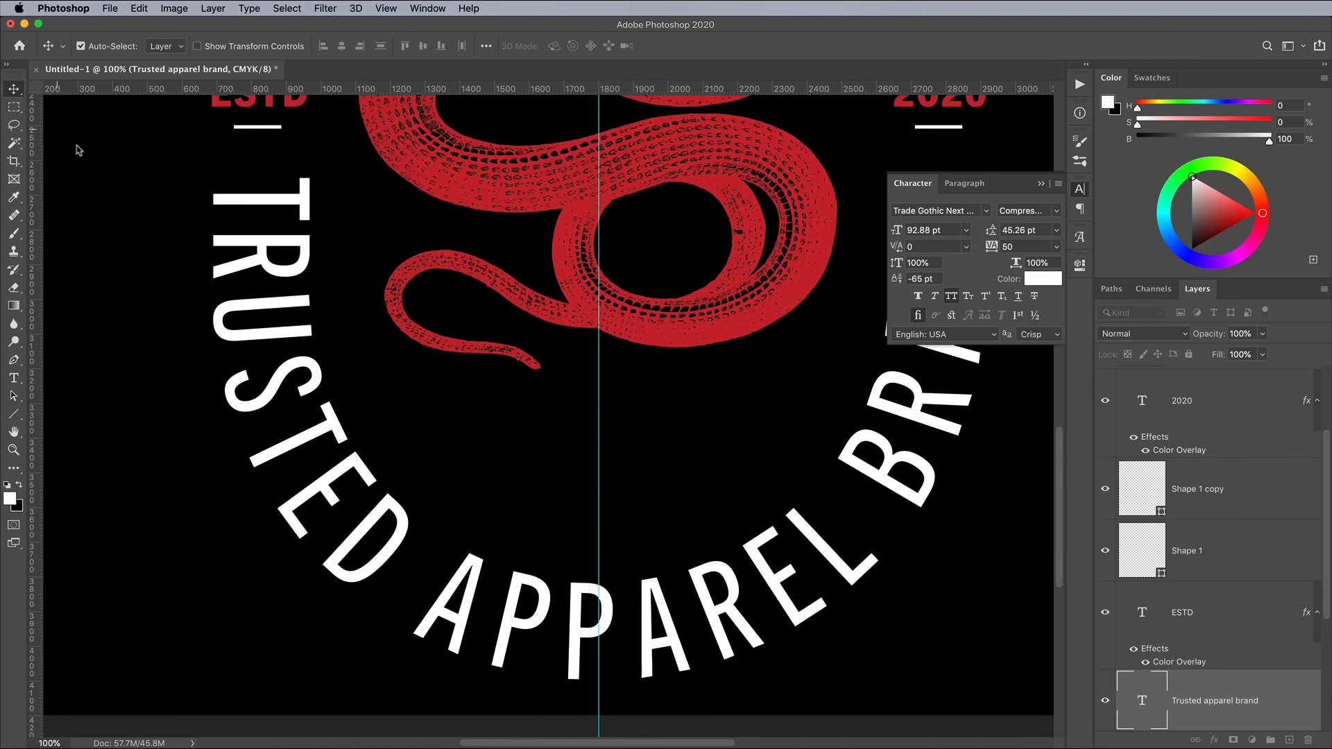
scroll(753, 387, right, 6)
scroll(752, 387, down, 2)
click(865, 536)
text(TRD MARK)
key(ctrl+a)
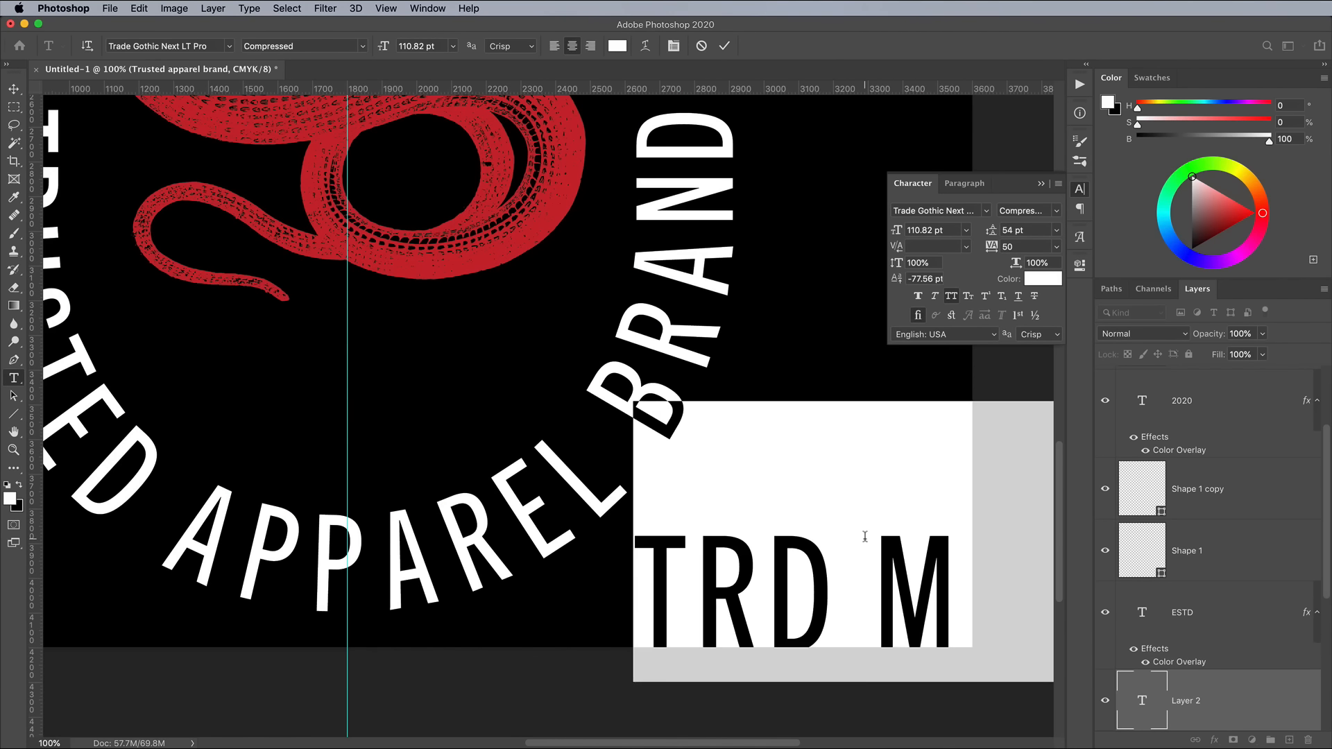
Step: Set the TRD MRK text to the Bold style with a 0 pt baseline shift
click(361, 46)
click(277, 138)
click(922, 278)
text(0)
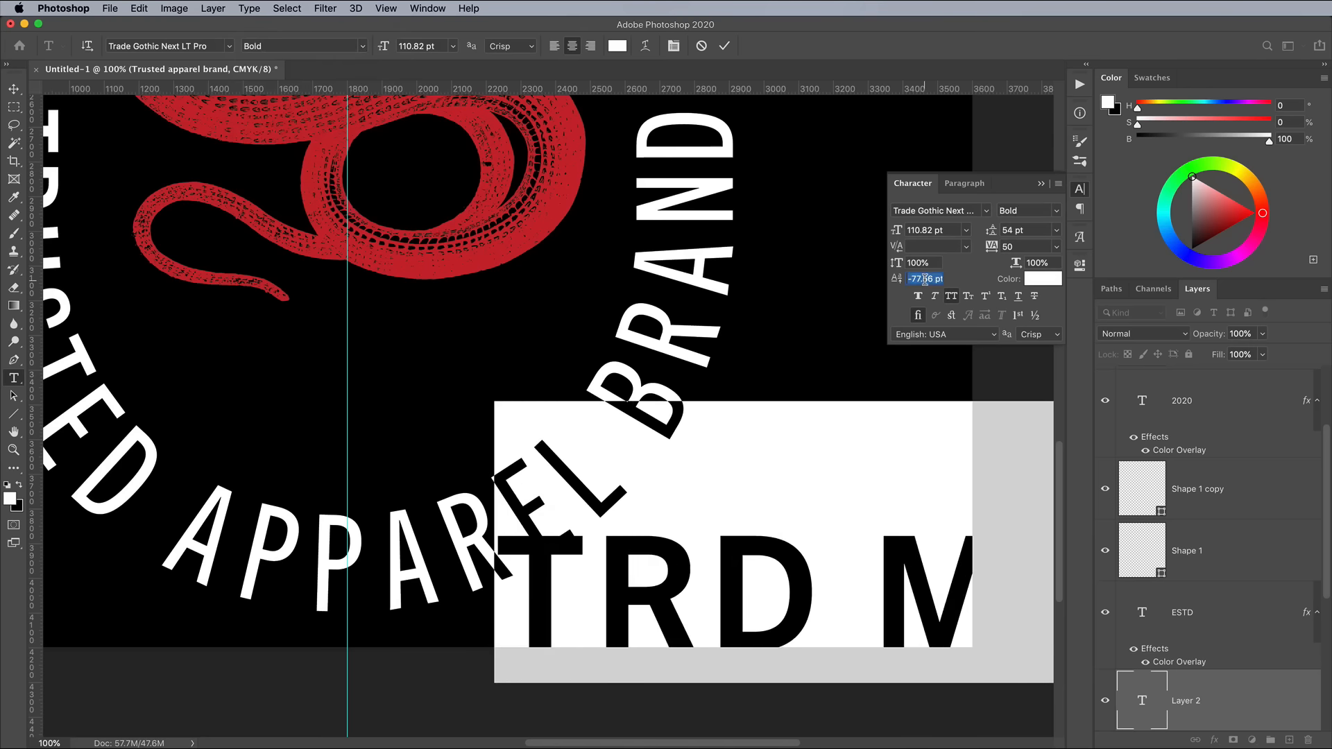
key(Tab)
Step: Scale the TRD MRK text down to about 17 pt and place it below the snake, near the vertical centre guide
key(ctrl+t)
drag(491, 402, 288, 333)
scroll(287, 333, left, 7)
scroll(288, 333, up, 1)
key(Return)
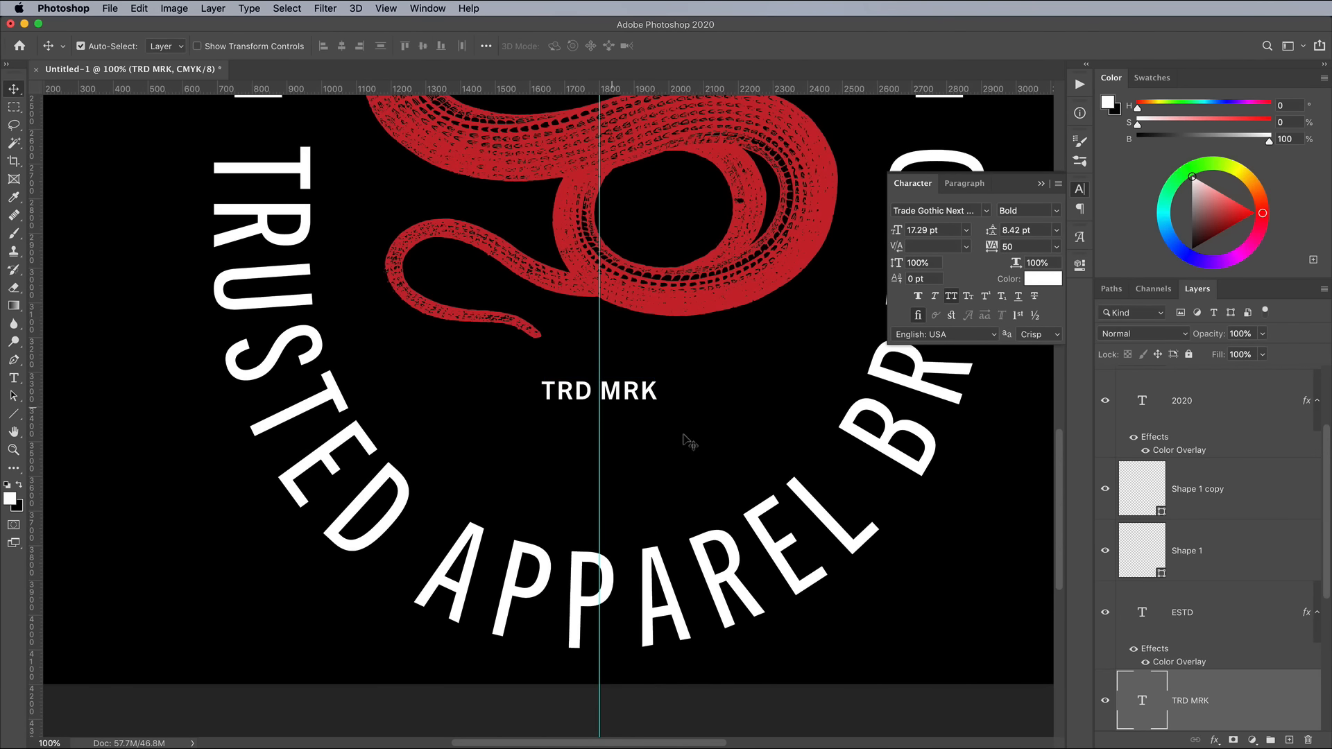
Step: Frame TRD MRK with an unfilled white rectangle about 429 by 160 px with a 10 px stroke, and centre it
key(ctrl+shift+alt+n)
key(u)
click(233, 46)
text(10)
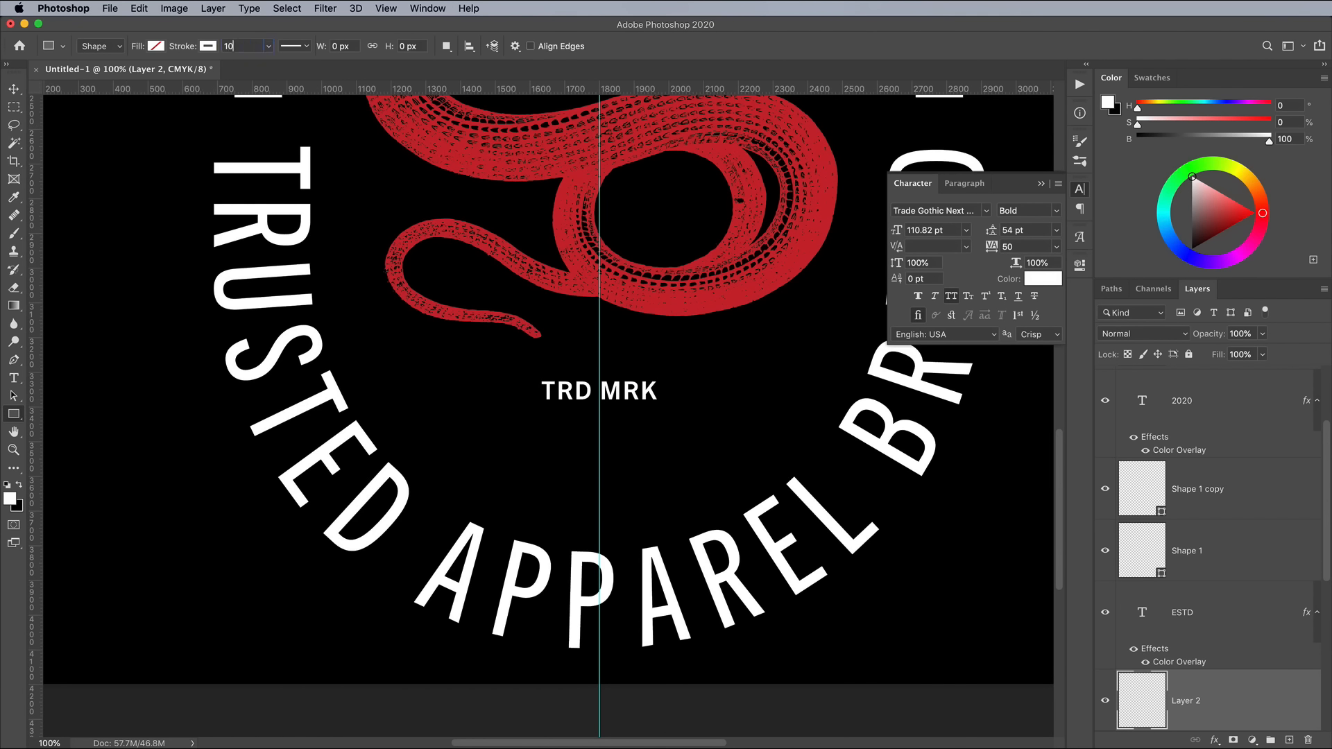
drag(524, 364, 672, 417)
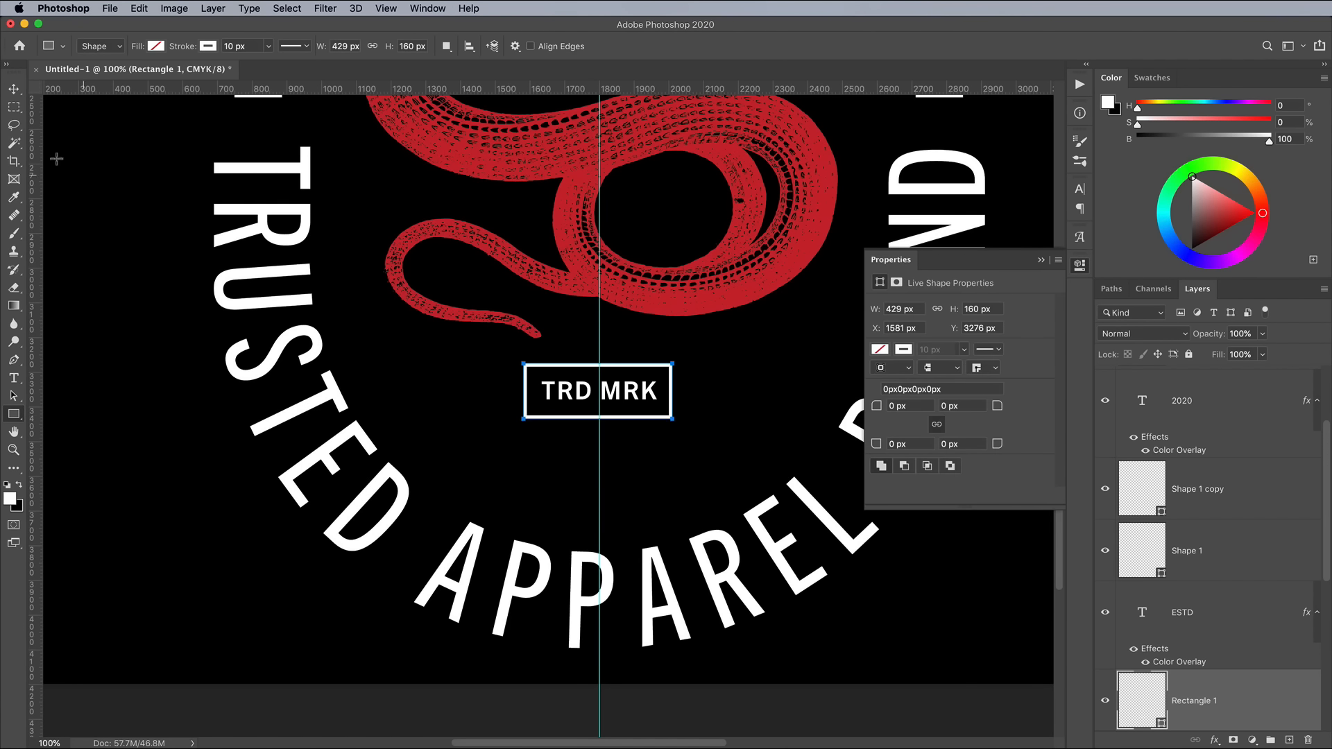
key(v)
key(ctrl+t)
key(Return)
Step: Duplicate the curved TRUSTED APPAREL BRAND text and scale the copy down to about 78 pt inside the original
key(ctrl+0)
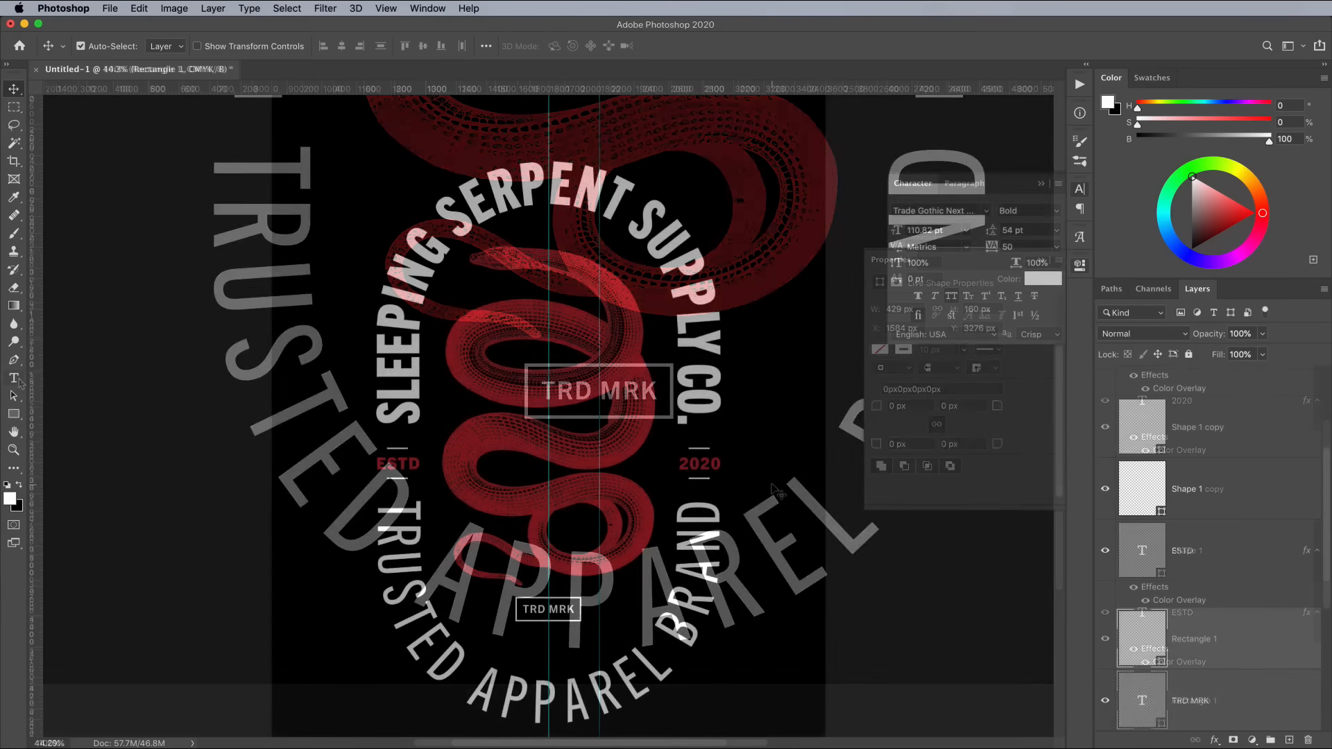
click(686, 607)
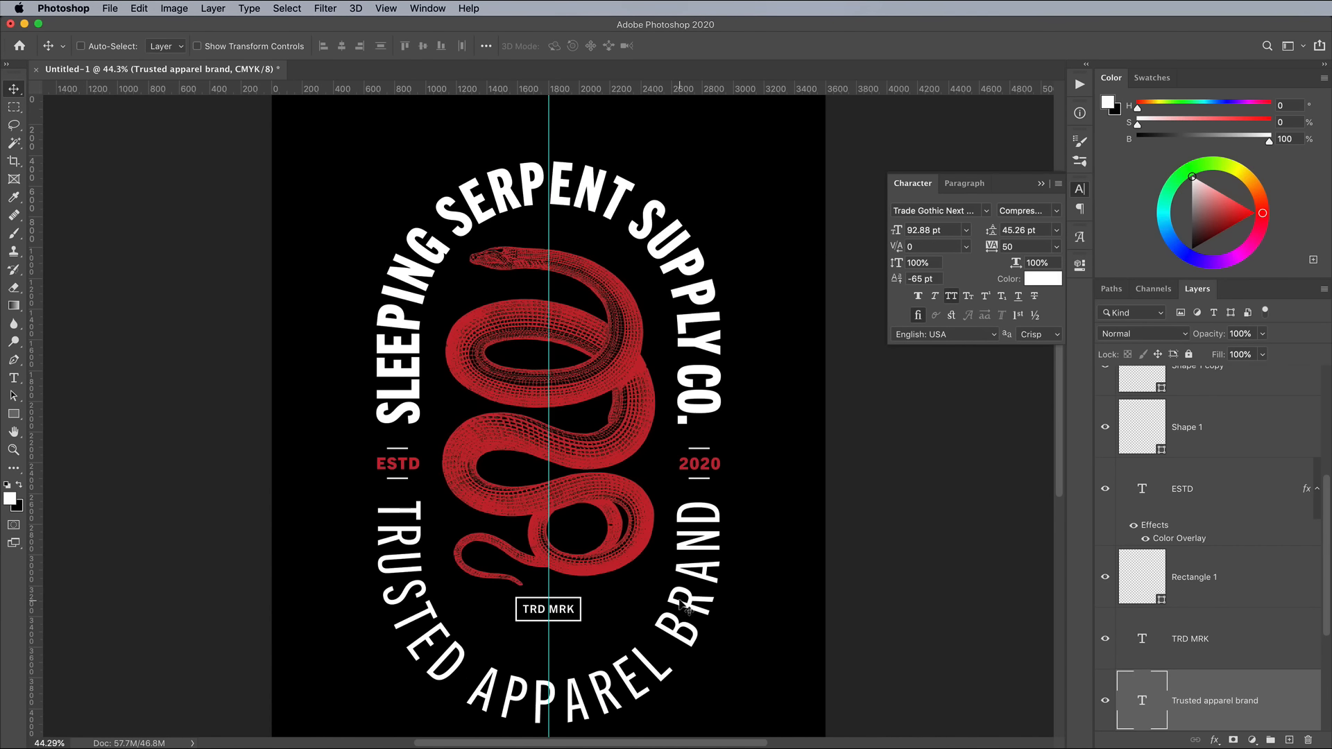
key(ctrl+j)
key(ctrl+t)
drag(360, 256, 389, 293)
key(Return)
Step: Replace the duplicated curved text with "Brooklyn, New York"
key(t)
click(448, 590)
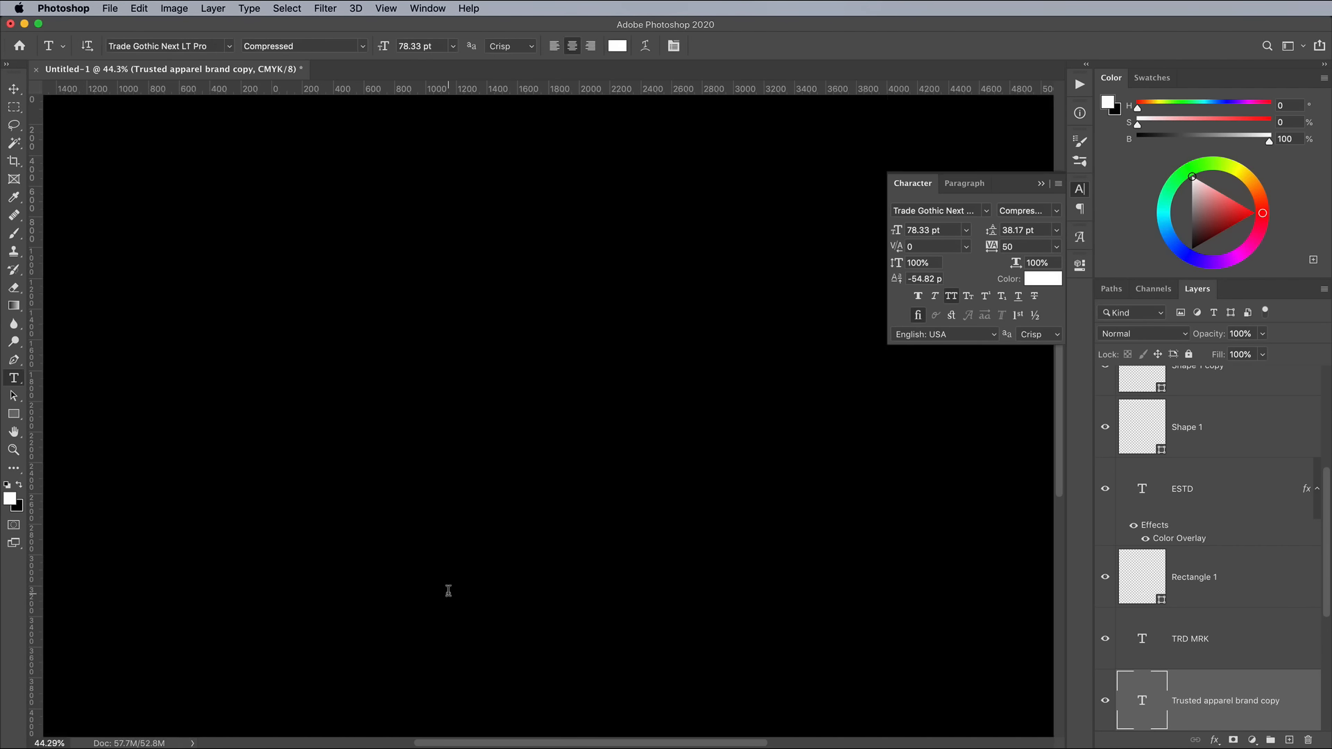
key(ctrl+a)
text(BROOKLYN NEW YORK)
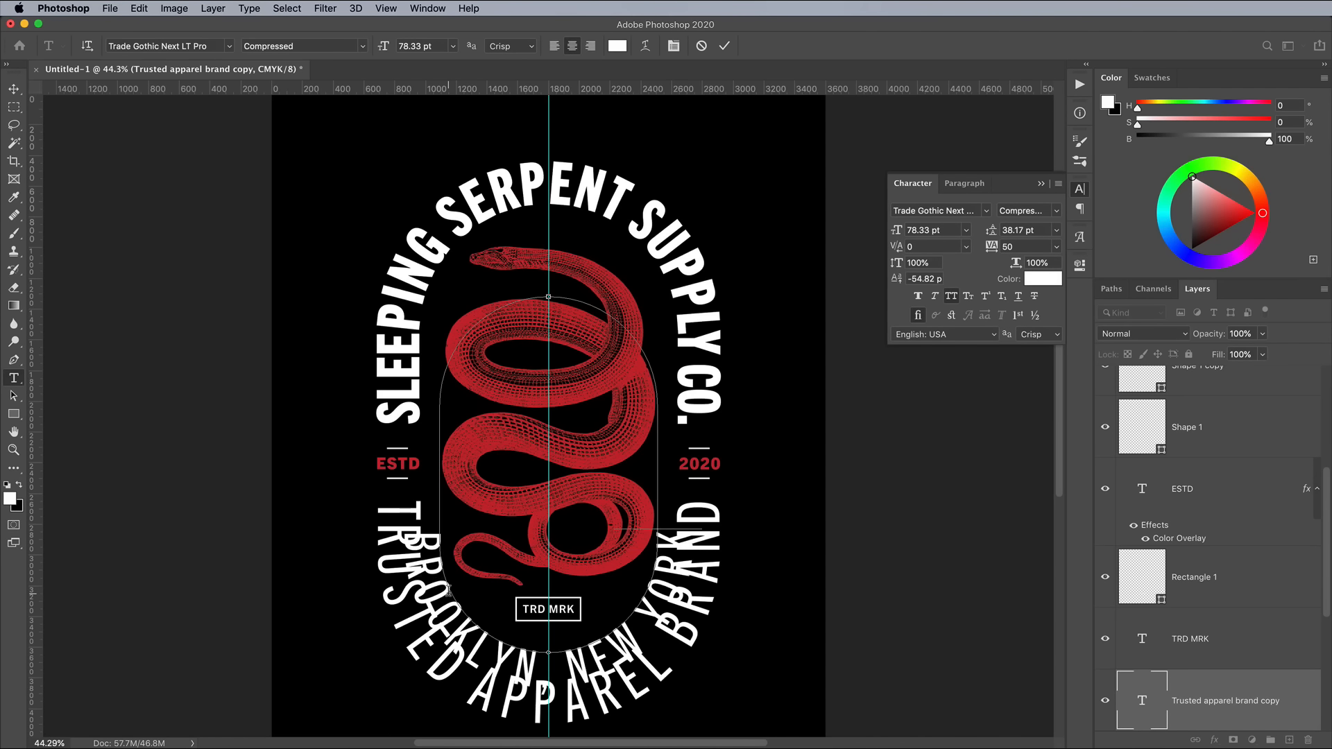
Step: Set the curved Brooklyn, New York text in CornerStoreJF Regular with a 0 pt baseline shift
key(ctrl+a)
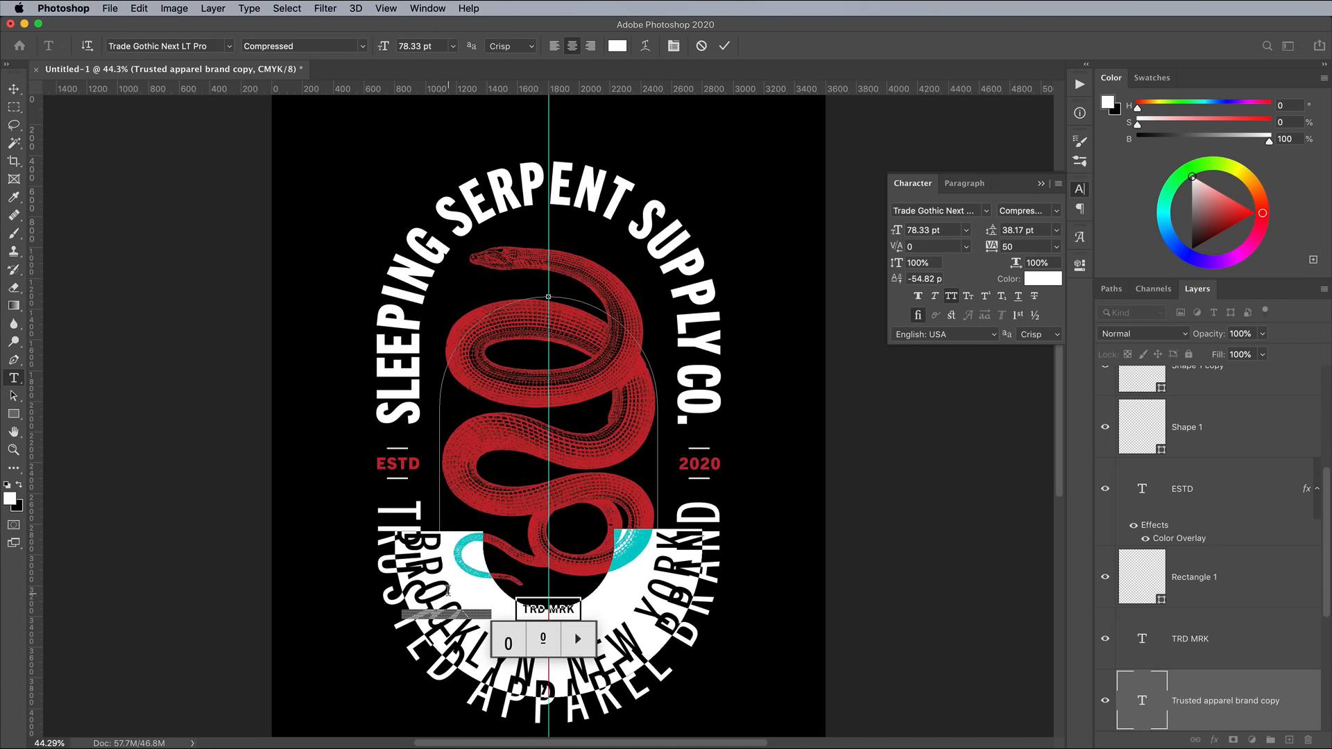
click(170, 45)
text(CornerStoreJF)
key(Return)
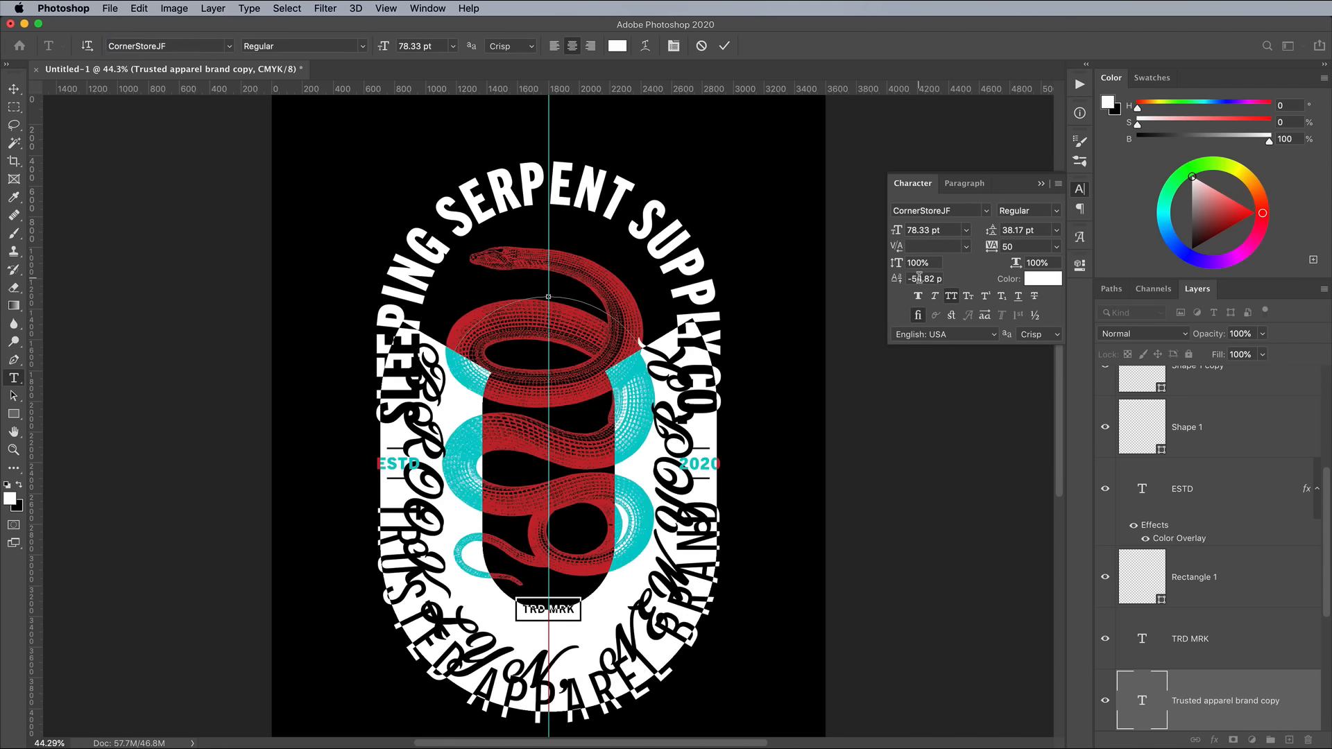
double_click(919, 278)
text(0)
key(Return)
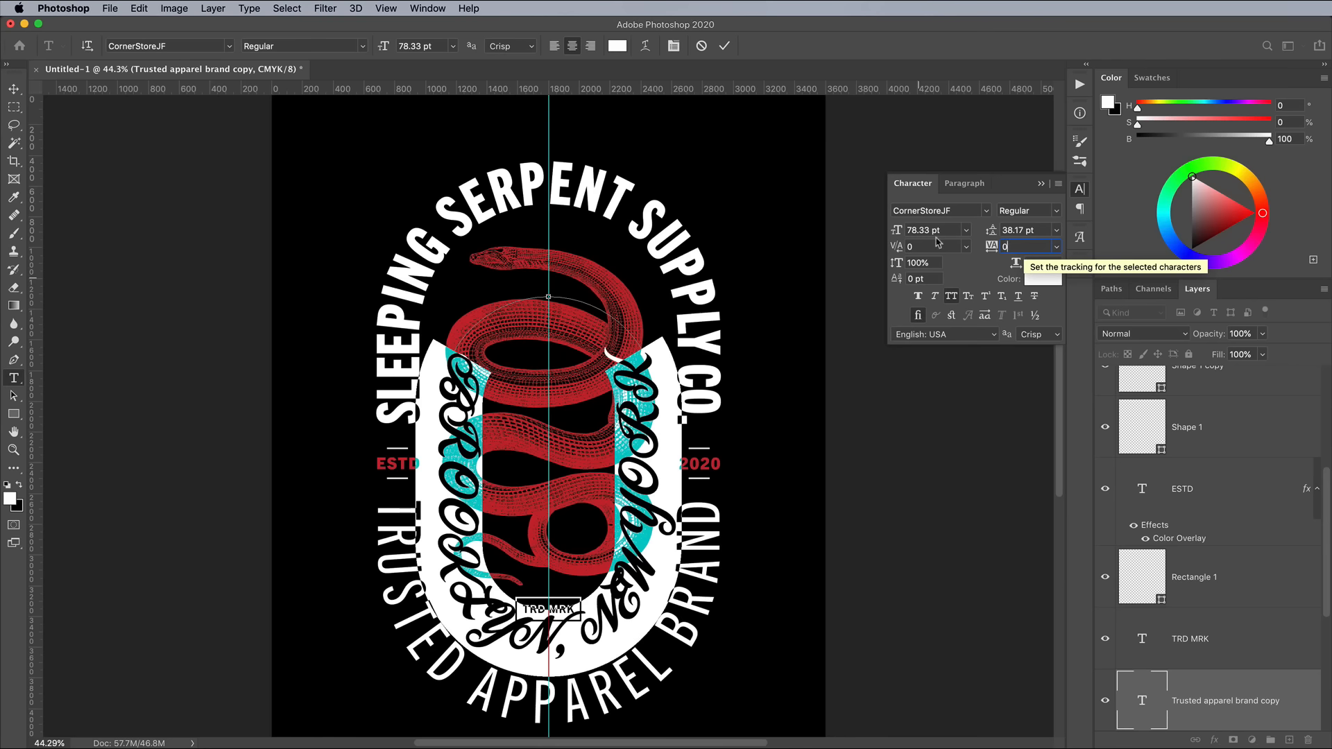
Step: Turn off all caps for the curved Brooklyn, New York text and set its font size to 35 pt
double_click(930, 230)
text(39)
key(Return)
click(951, 296)
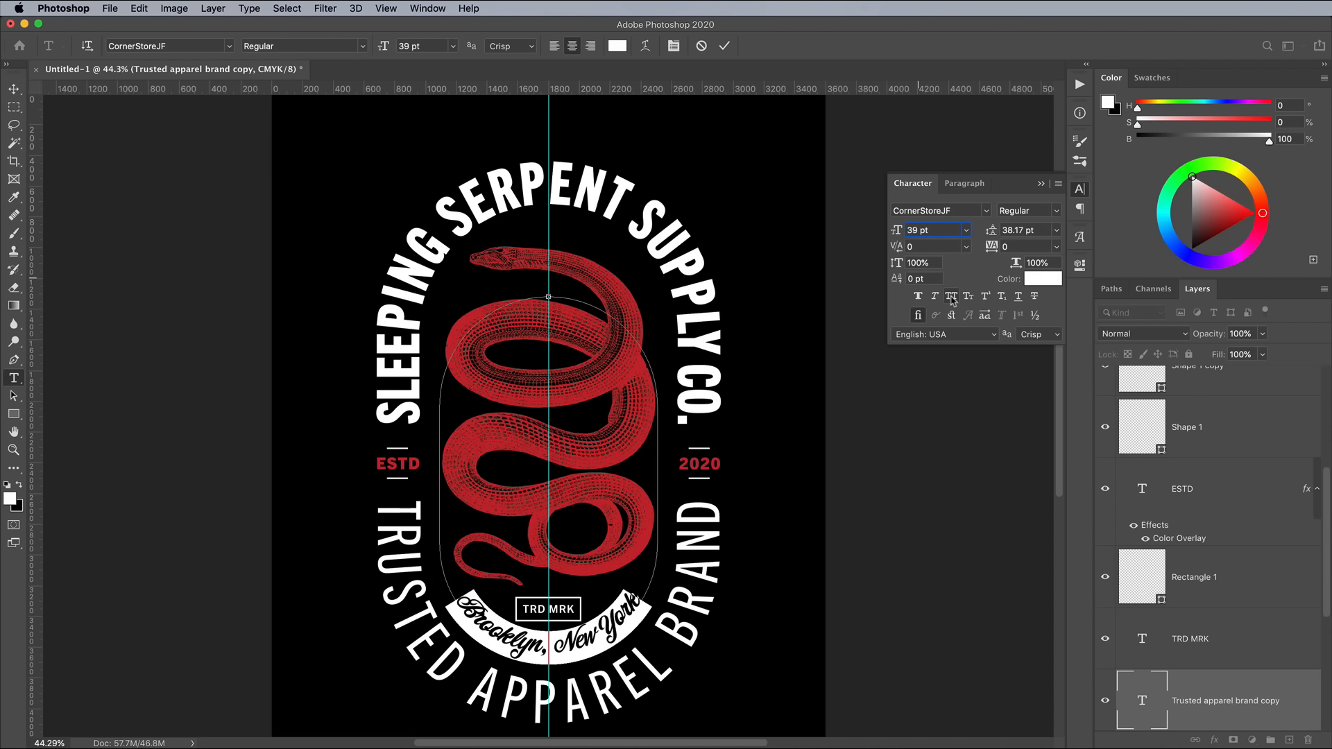
double_click(934, 230)
text(35)
key(Return)
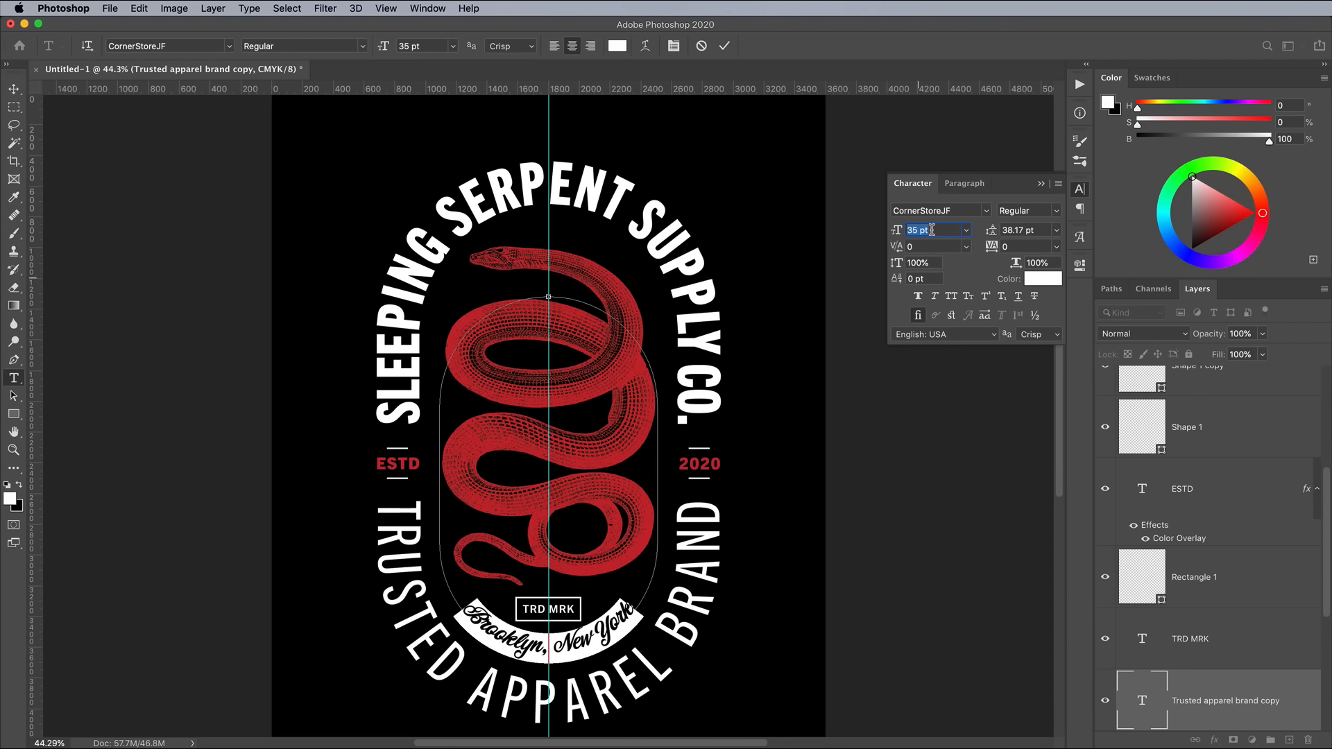
Step: Set the Brooklyn, New York text's tracking to 40 and its kerning to Optical
key(super+plus)
key(super+plus)
click(14, 89)
drag(585, 518, 643, 97)
double_click(555, 485)
double_click(1009, 246)
text(40)
key(Return)
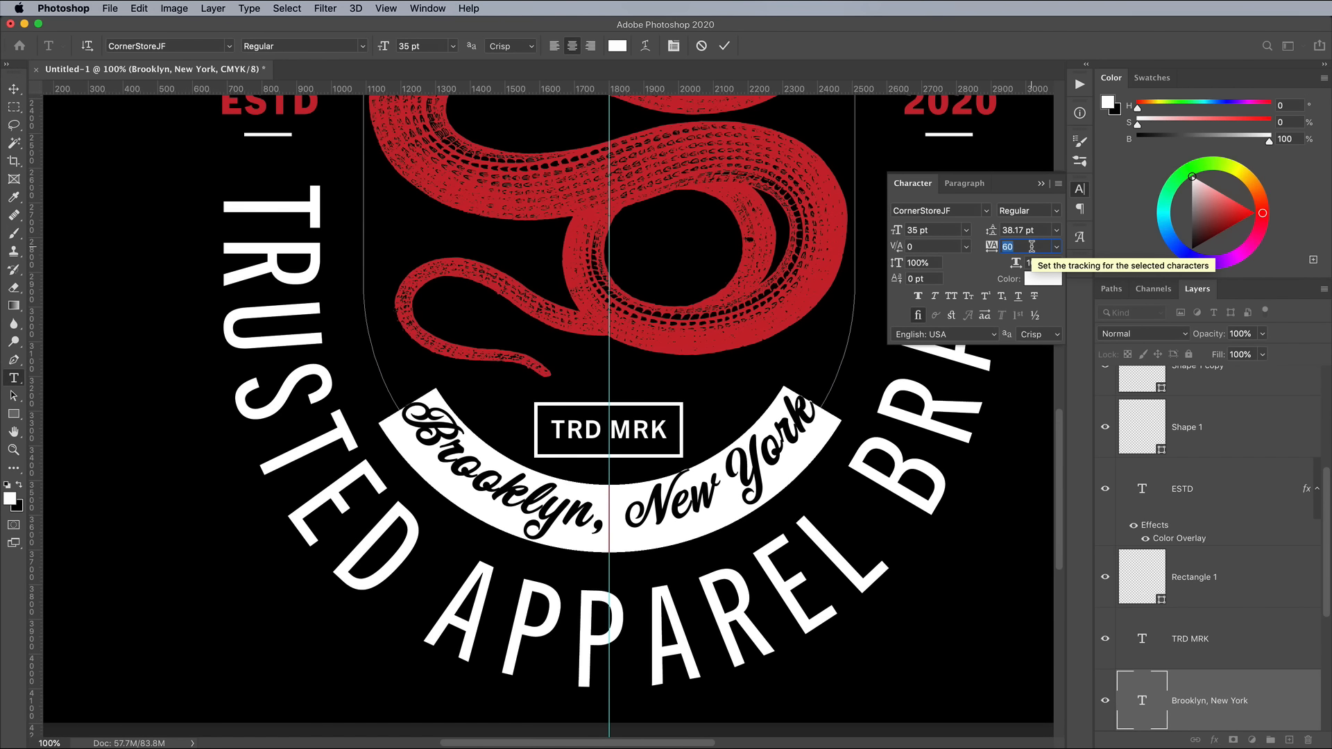
click(966, 246)
click(922, 260)
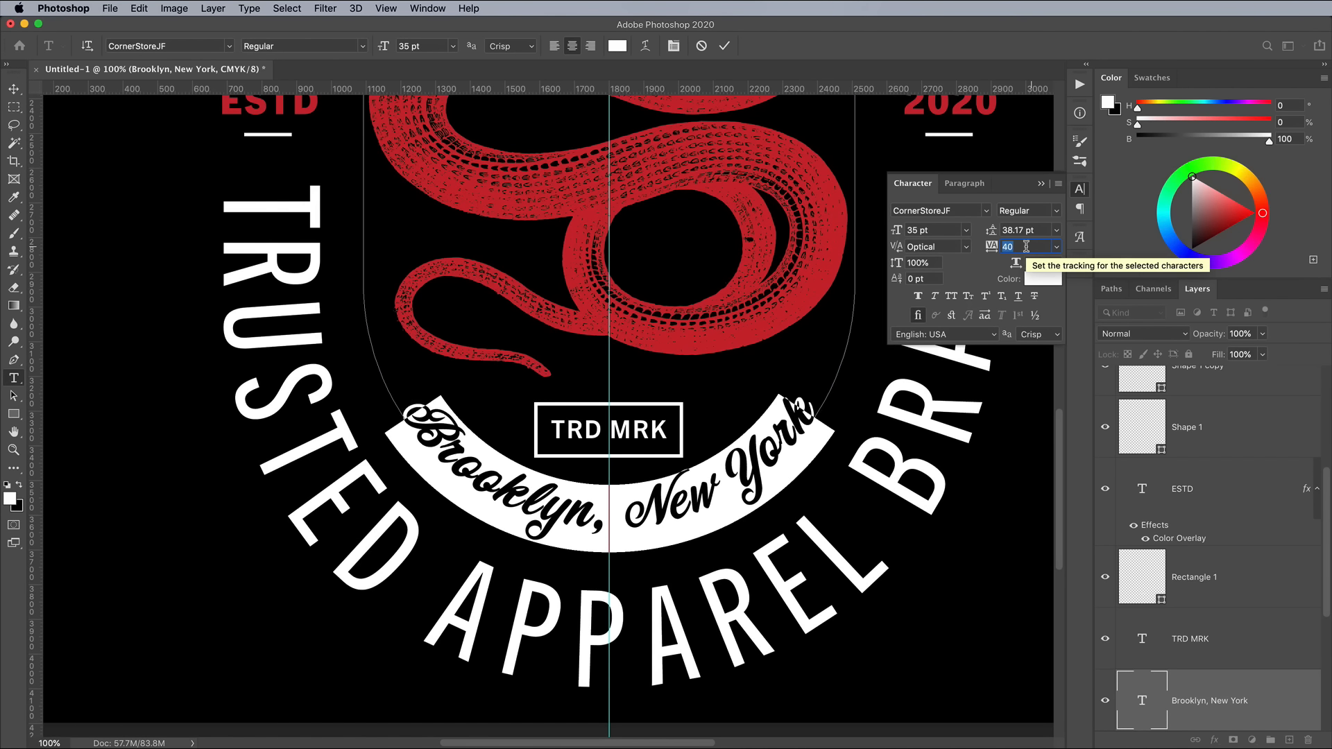
click(14, 90)
Step: Tighten the kerning between individual letter pairs along the curved Brooklyn, New York script
key(super+plus)
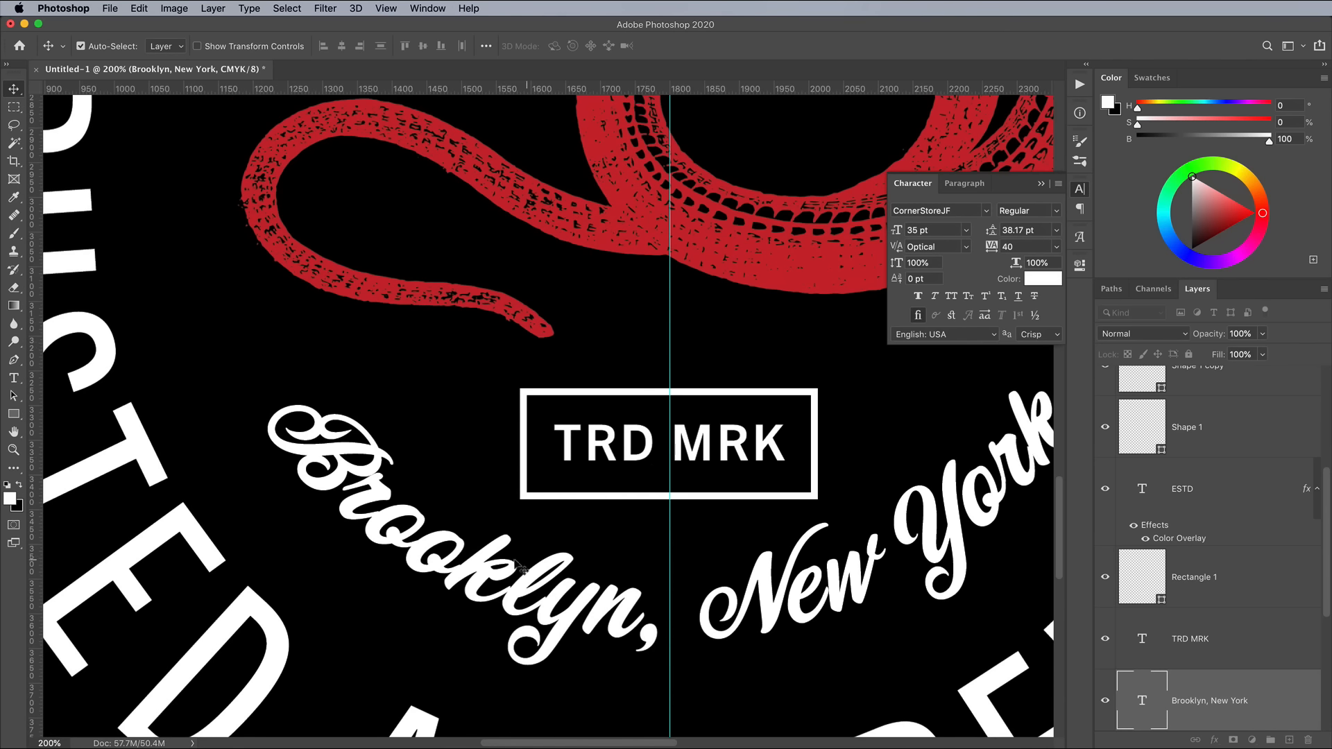
key(t)
click(351, 478)
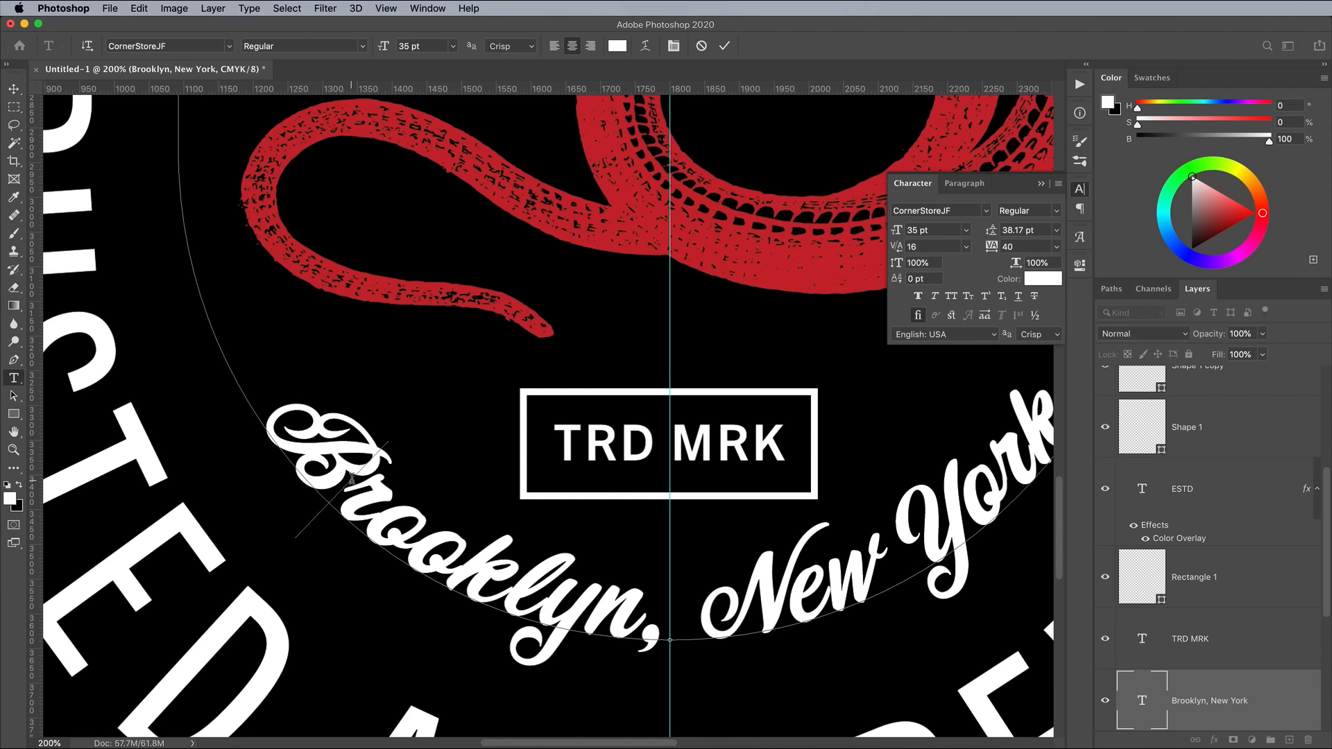
key(Right)
key(alt+Left)
key(Right)
key(alt+Left)
key(Right)
key(Right)
key(alt+Left)
key(Right)
key(Right)
key(Right)
key(Right)
key(Right)
key(Right)
key(alt+Left)
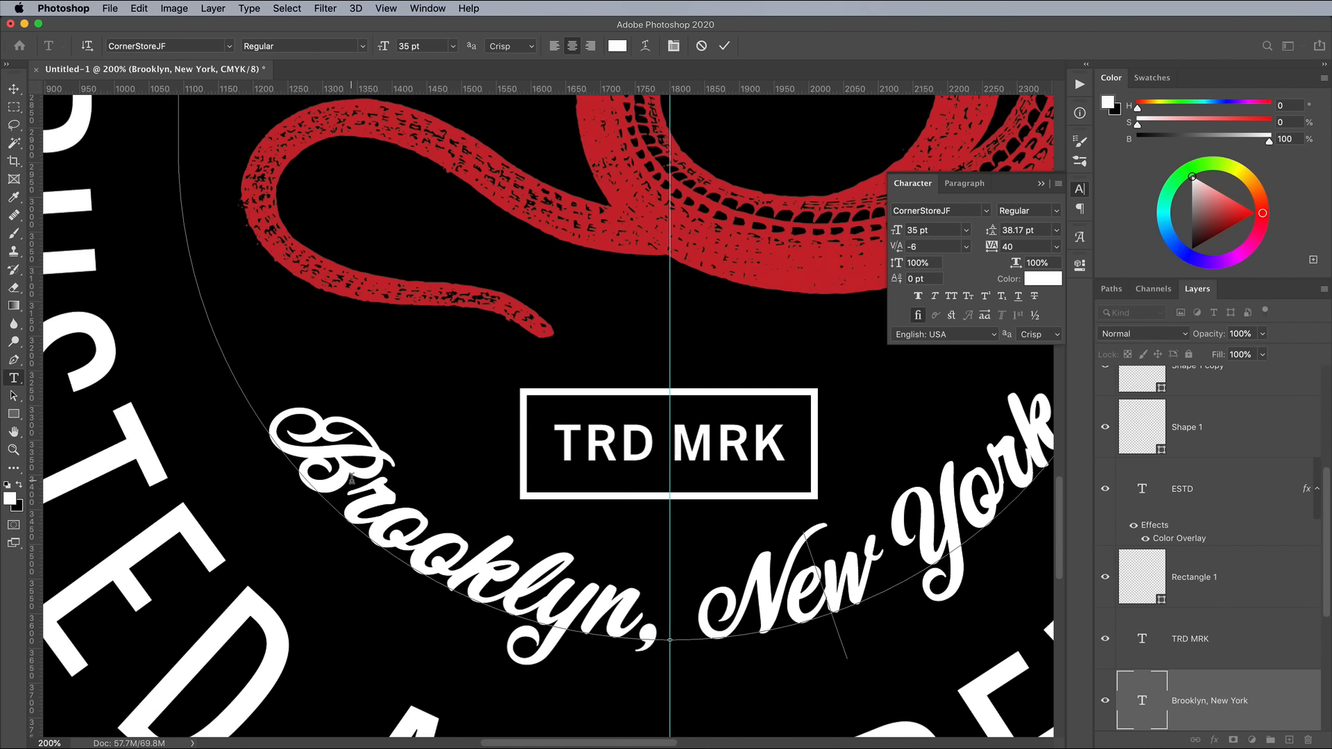
key(Right)
key(alt+Left)
key(Right)
key(alt+Left)
key(Right)
key(alt+Left)
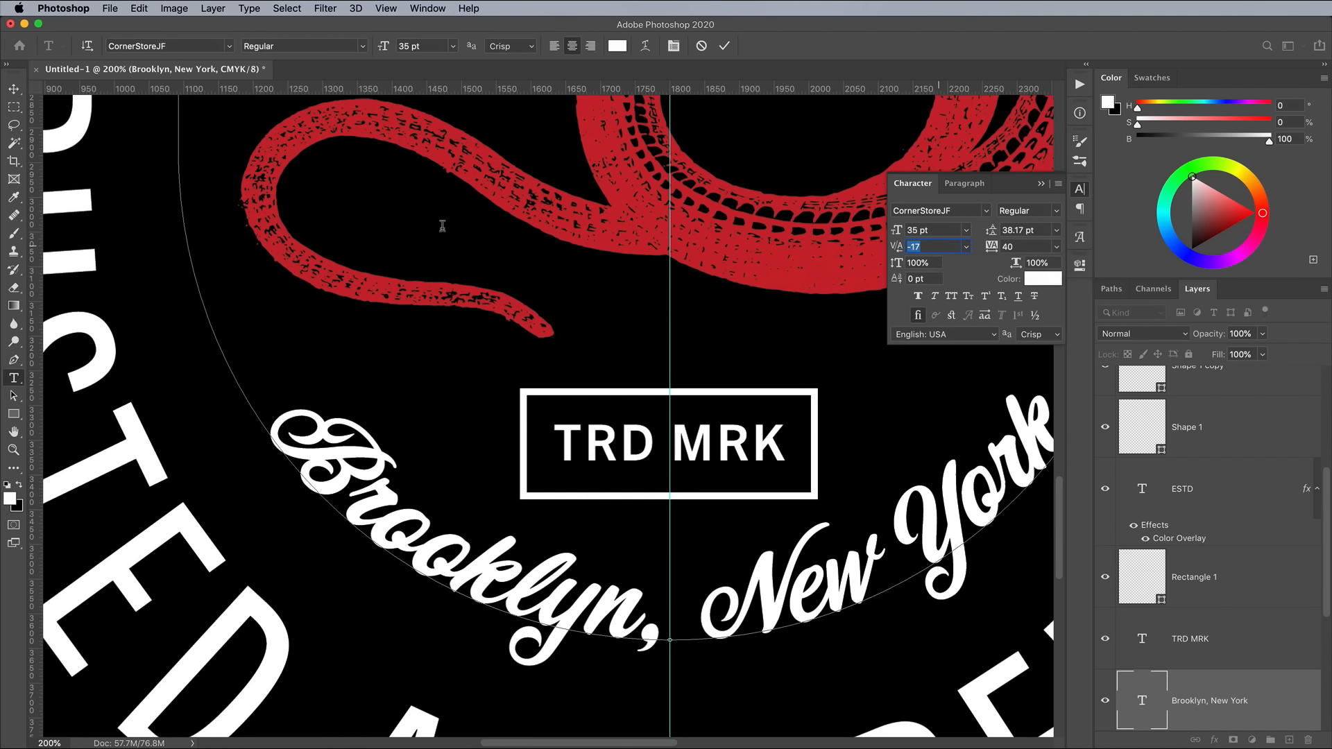
click(7, 90)
Step: Apply a red Color Overlay to the Brooklyn, New York text, matching the snake
key(super+minus)
key(super+minus)
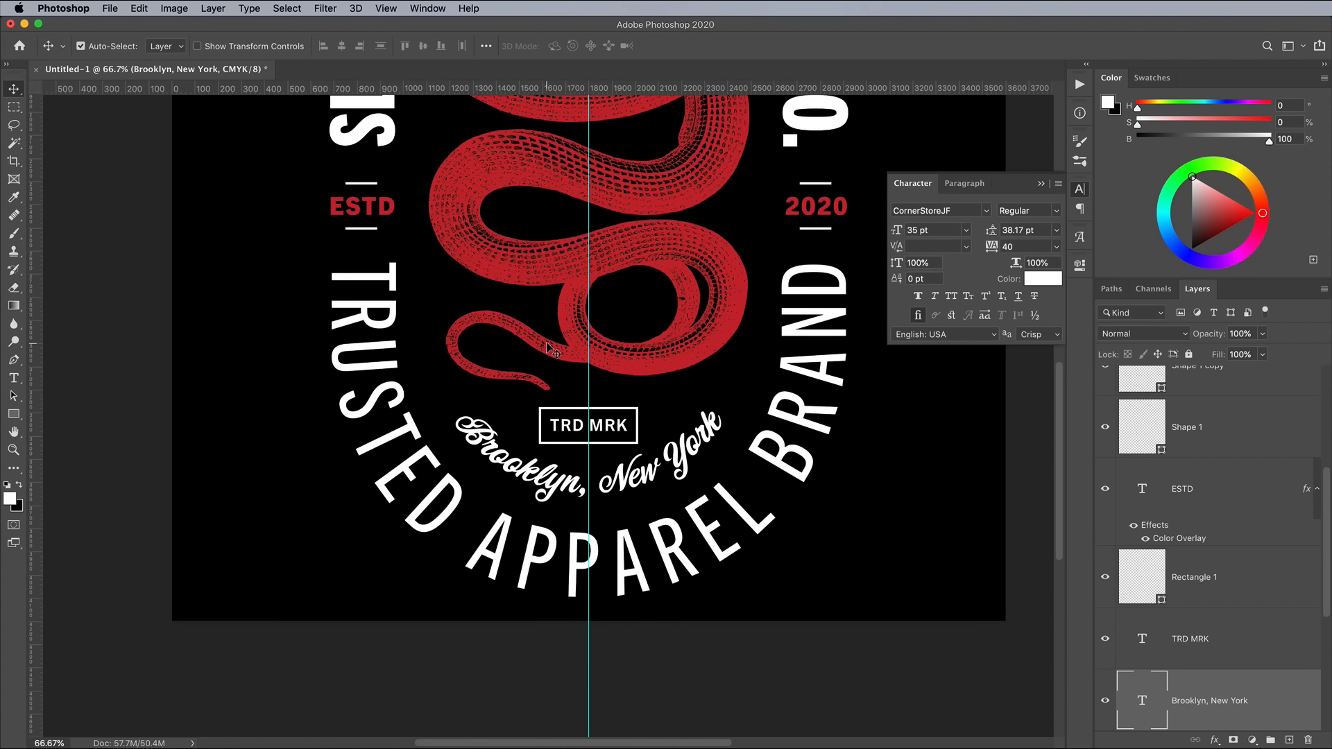
double_click(1278, 697)
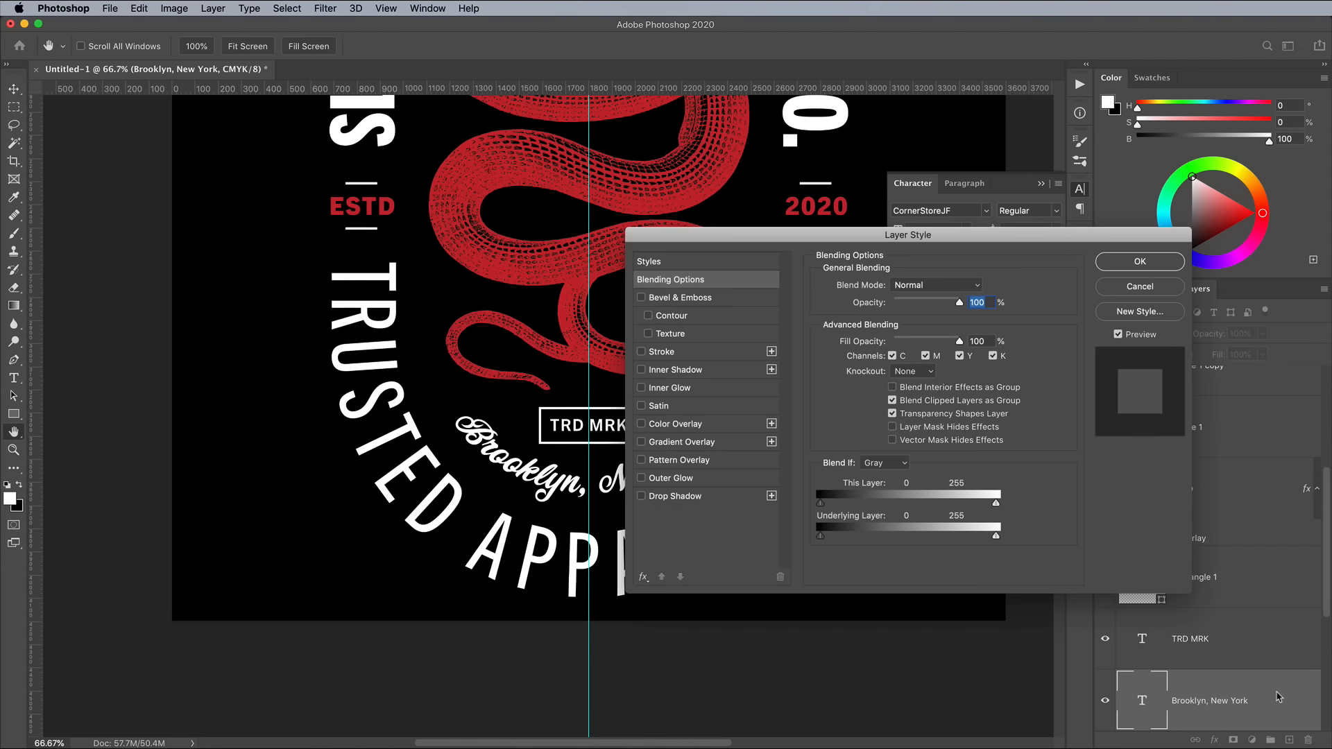
click(686, 425)
click(1116, 263)
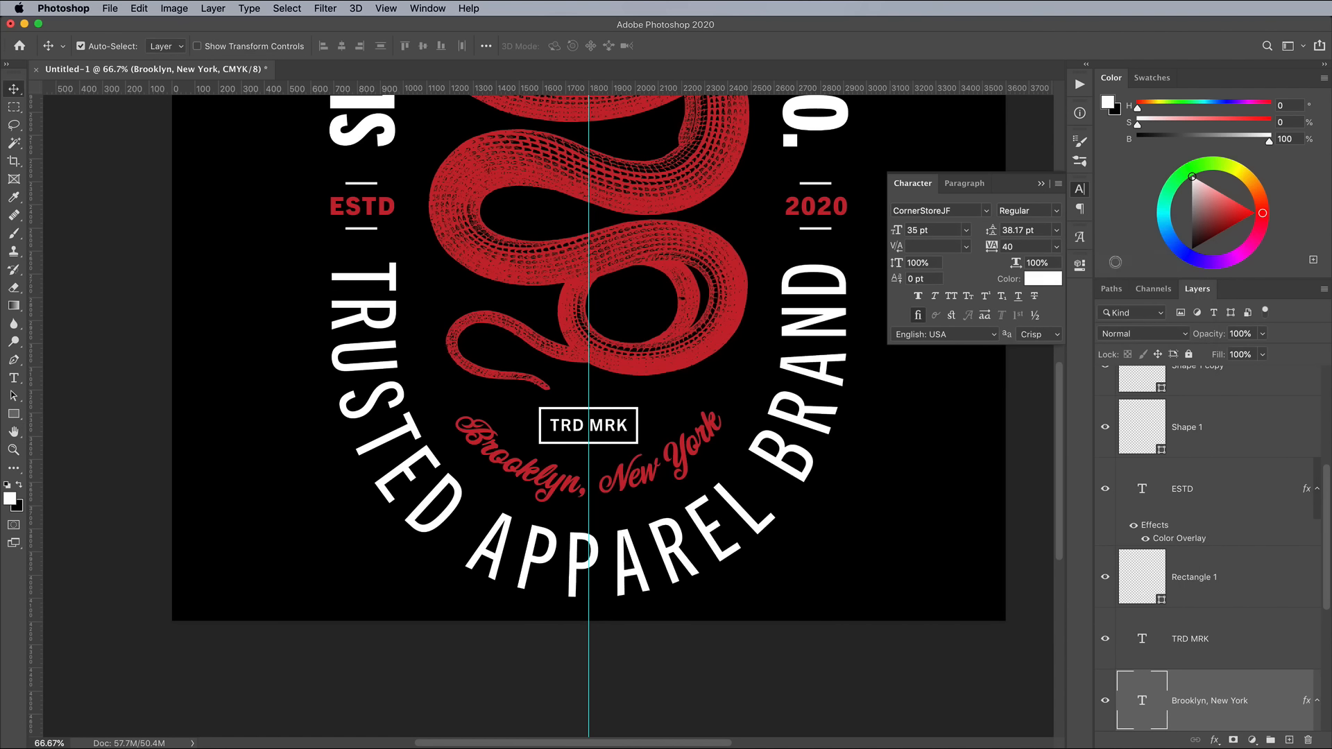
scroll(771, 349, down, 3)
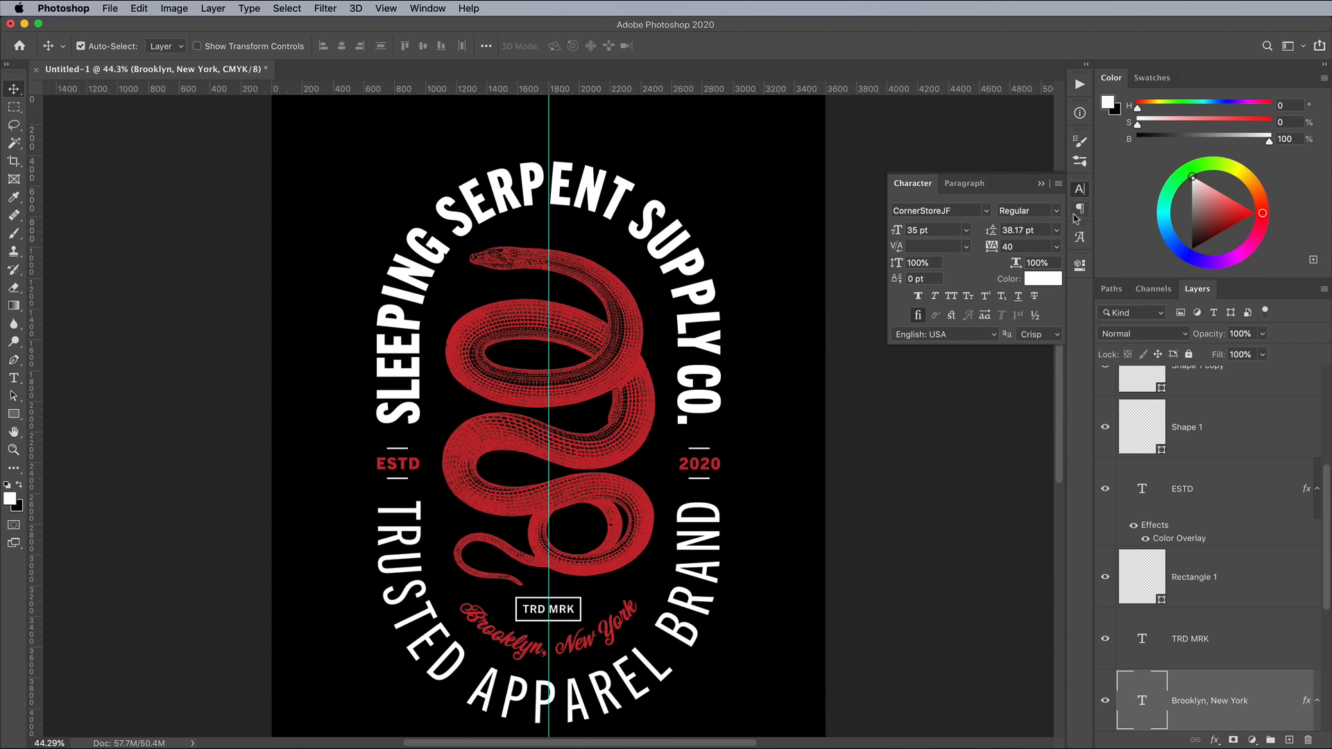
click(1079, 188)
drag(530, 344, 542, 330)
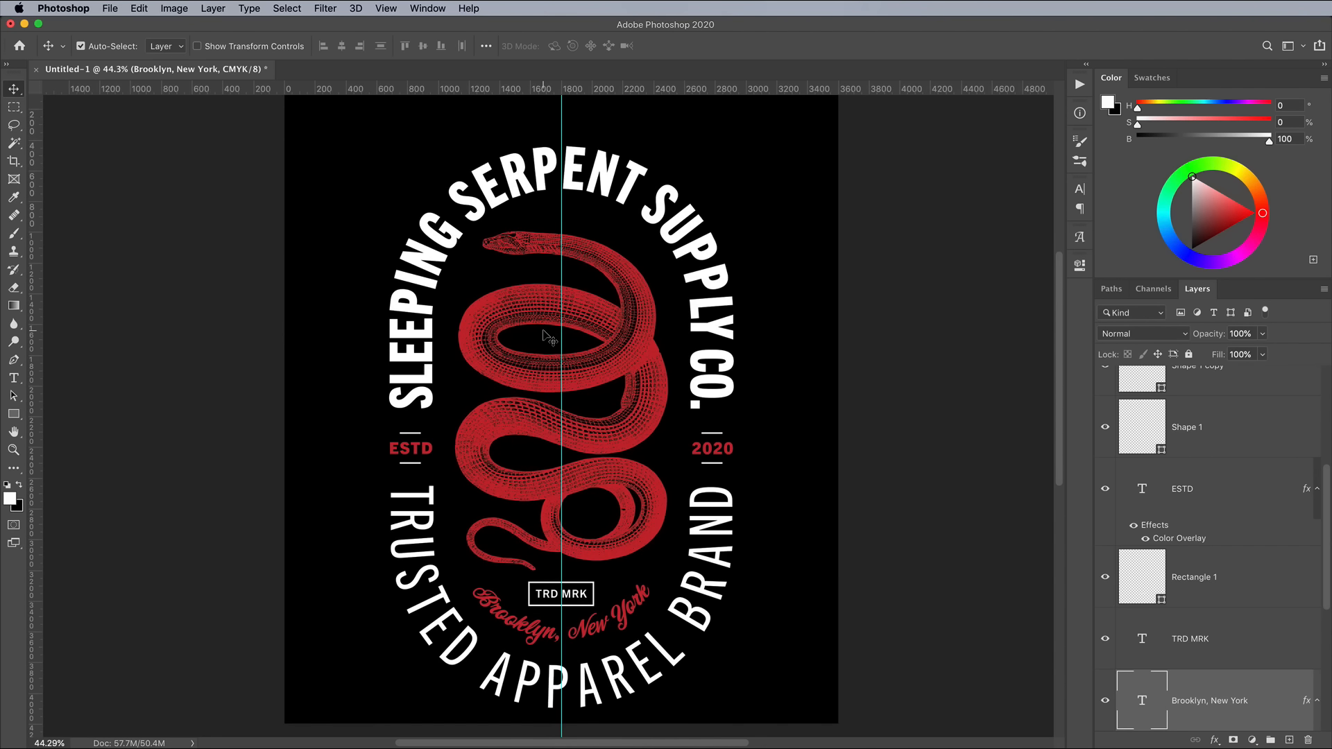
scroll(542, 331, down, 1)
drag(13, 414, 45, 428)
drag(409, 210, 676, 667)
key(ctrl+z)
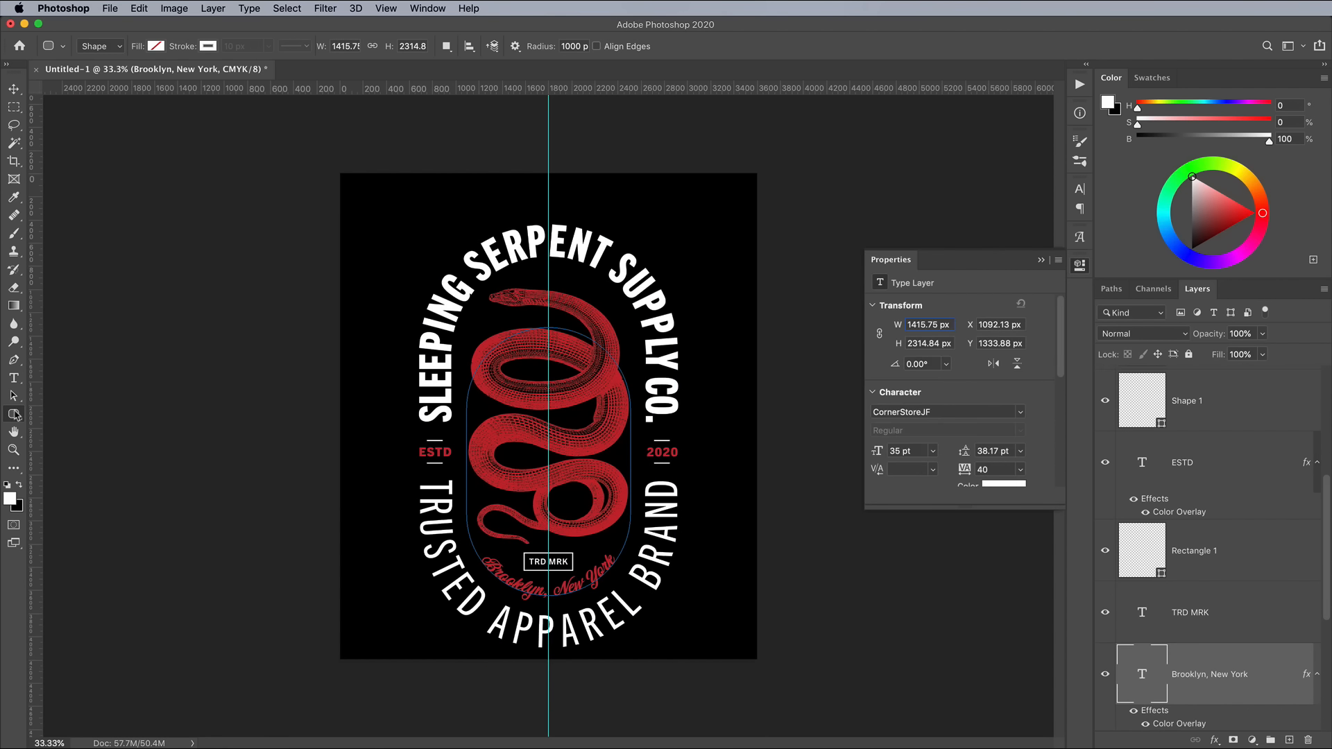
Step: Draw an unfilled circle about 2531 px wide with a 10 px white stroke around the upper lettering, and place a duplicate directly below around TRUSTED APPAREL BRAND
drag(17, 415, 69, 434)
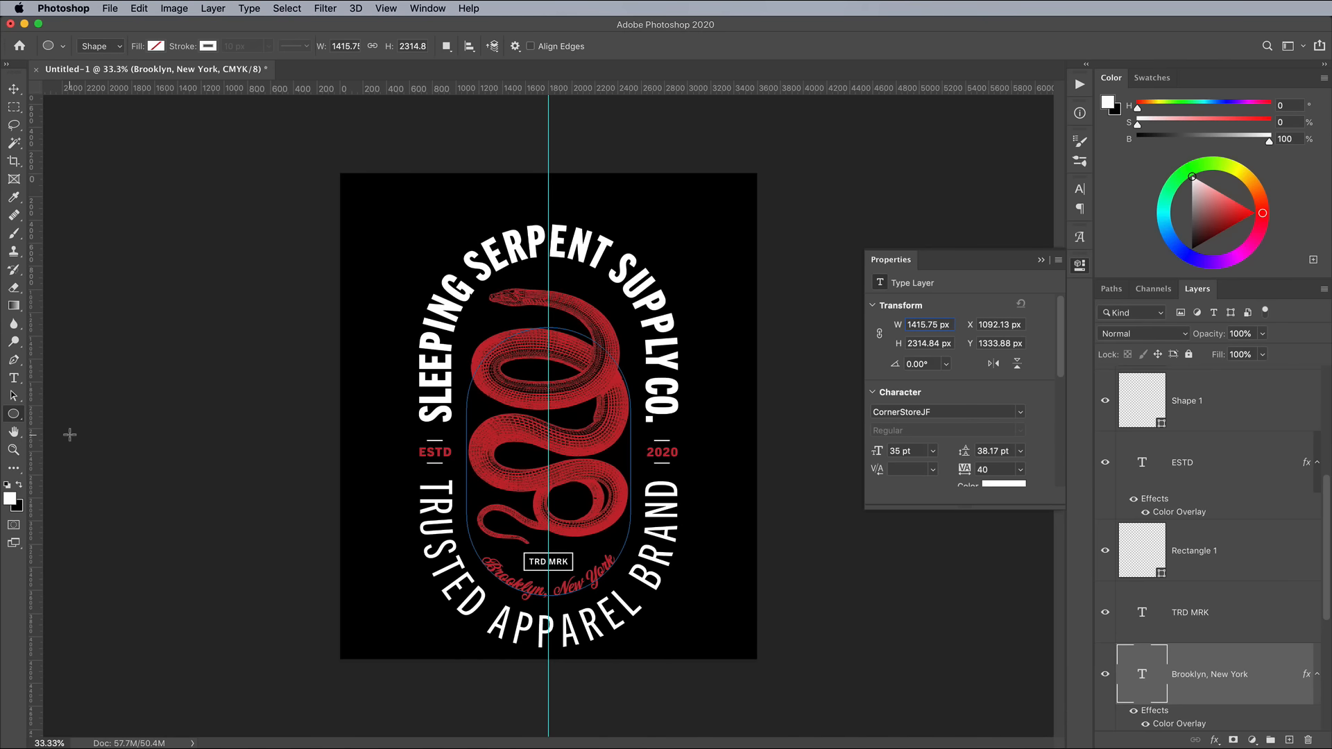
drag(428, 210, 699, 485)
key(v)
key(super+j)
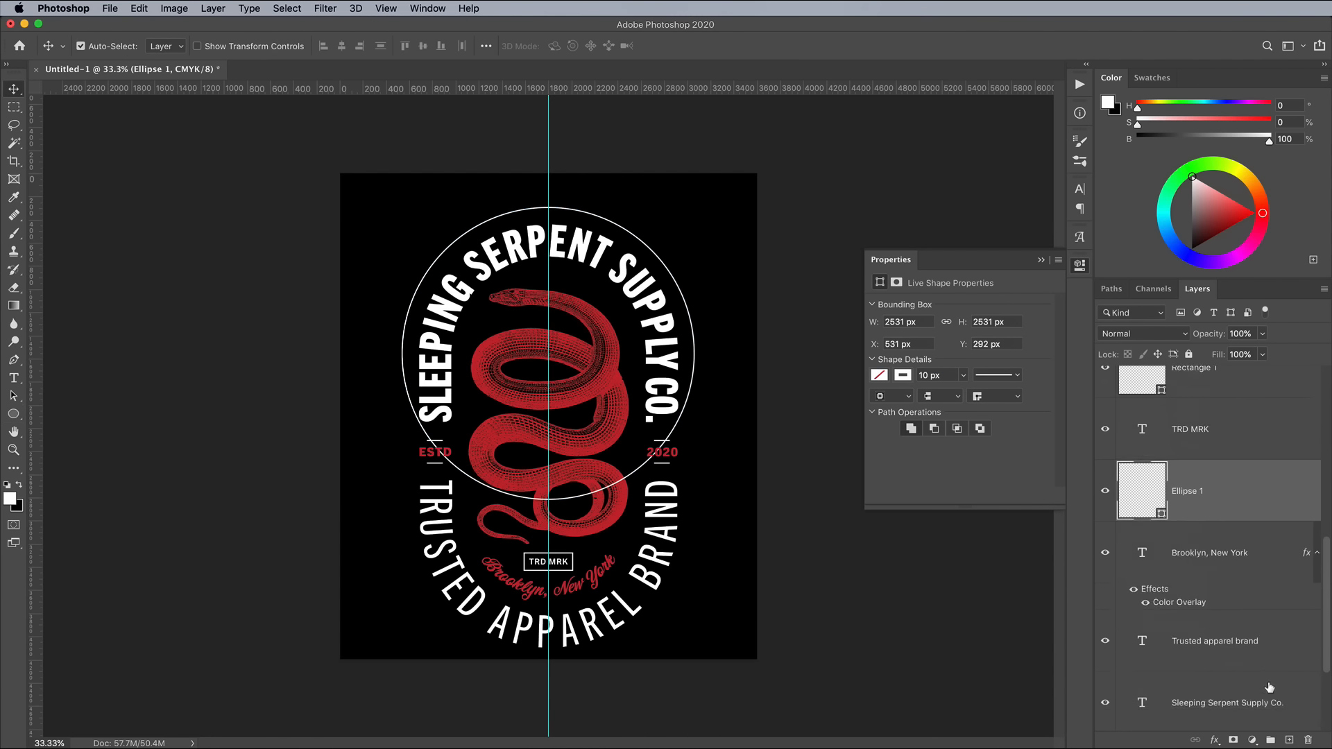
key(super+t)
drag(593, 386, 595, 538)
key(Return)
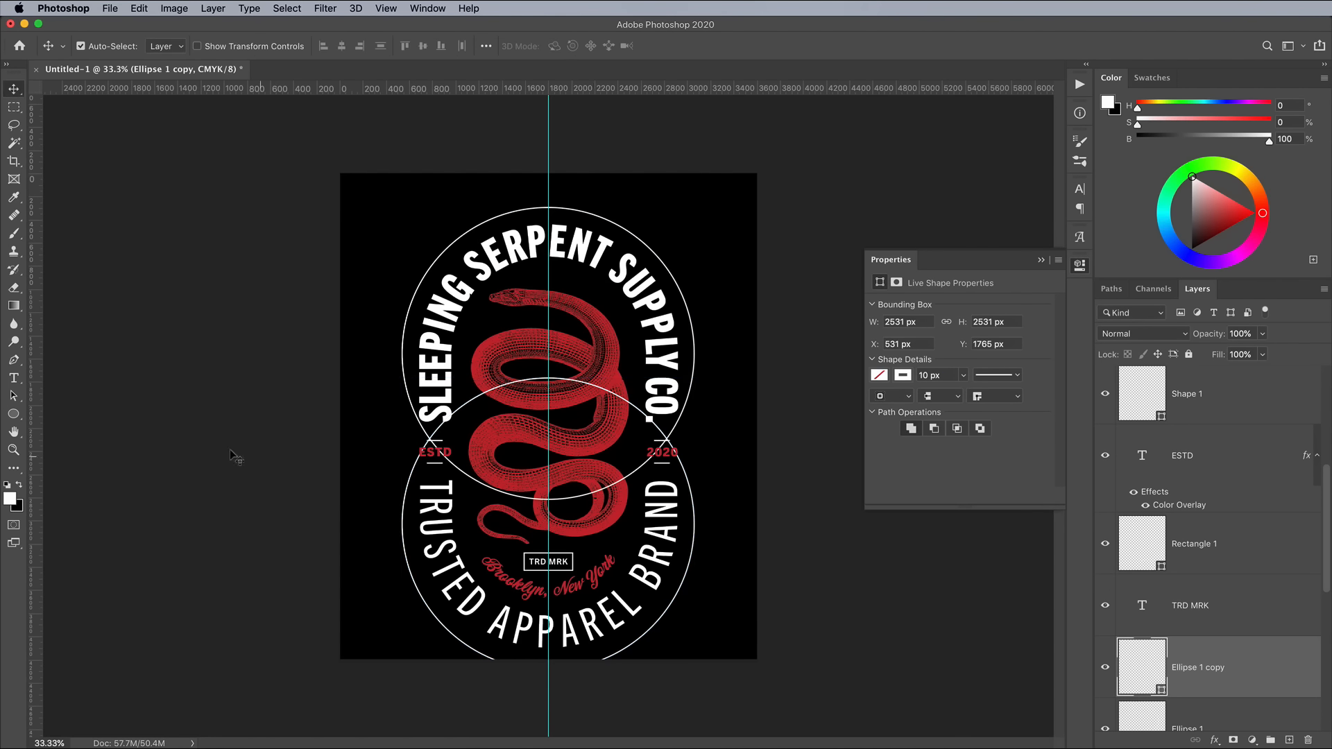
Step: Delete the lower circle's top anchor point and the upper circle's bottom anchor point to leave two open half circles
click(14, 396)
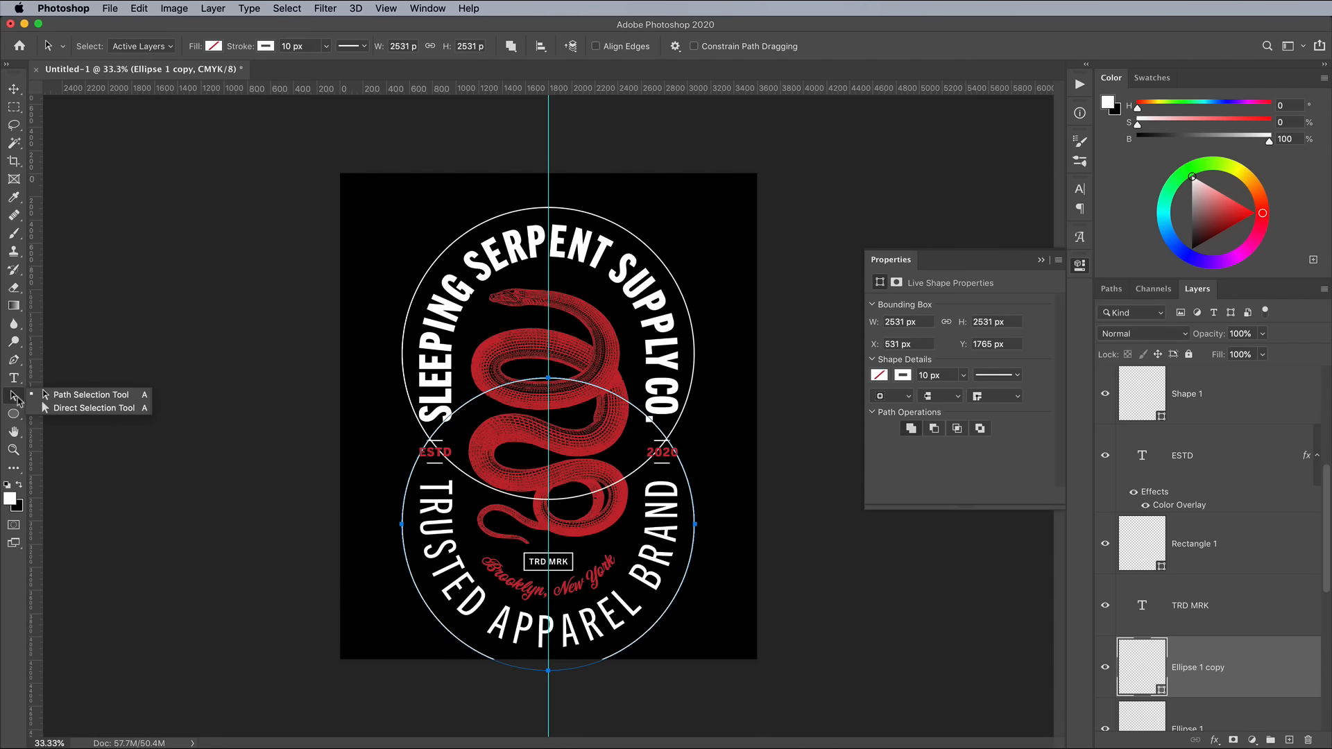
click(50, 412)
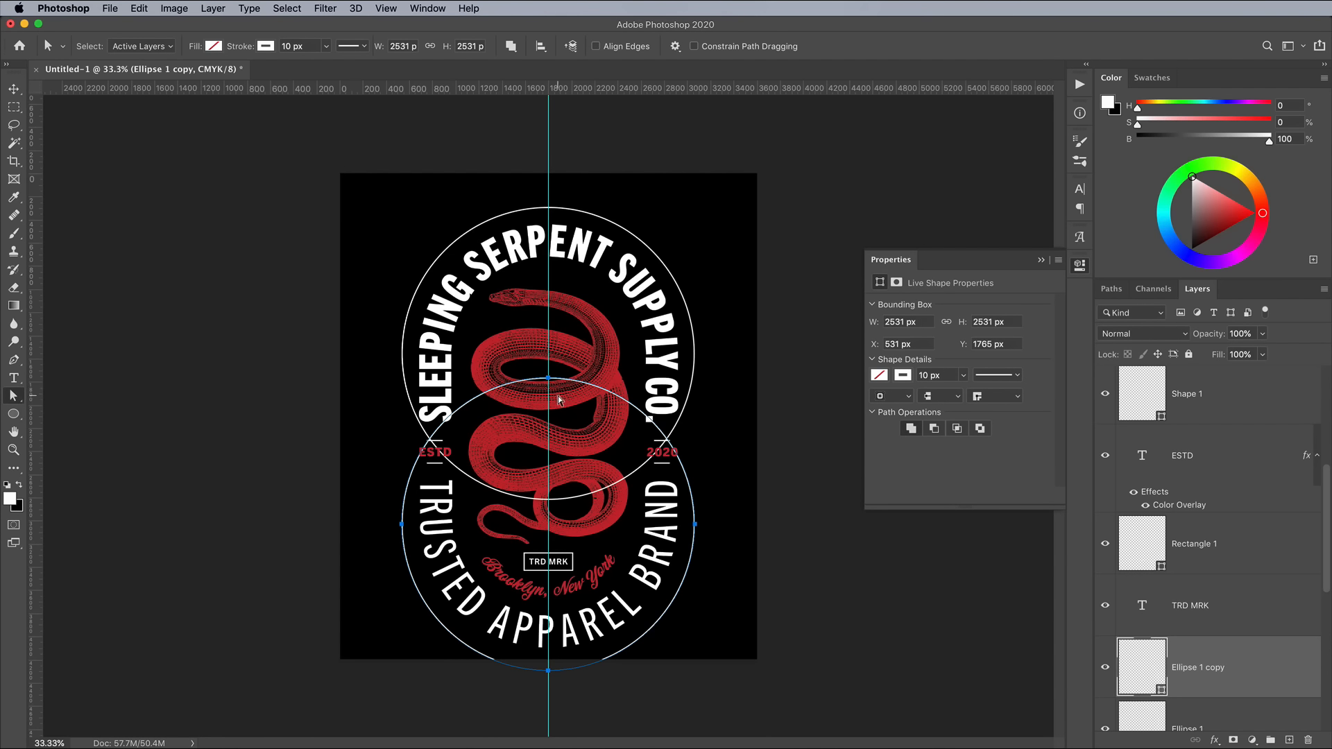
key(super+equal)
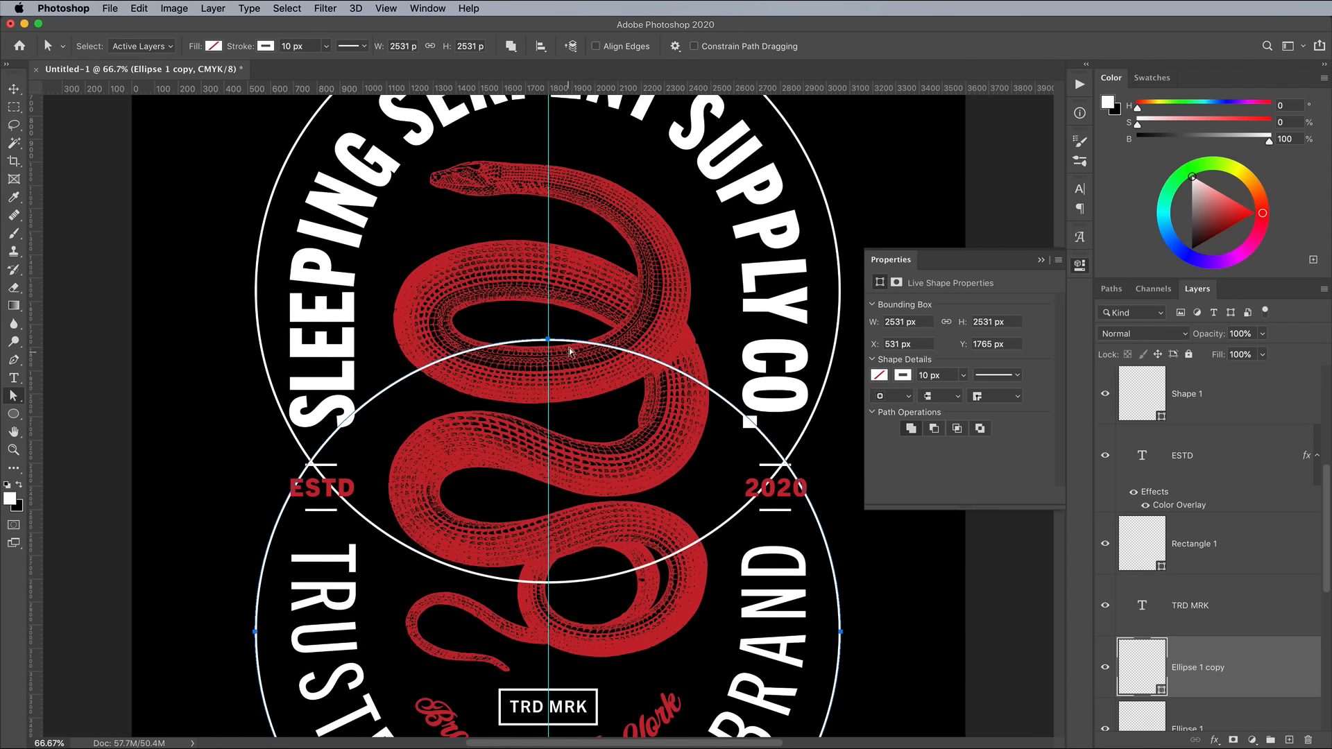
click(548, 339)
key(Delete)
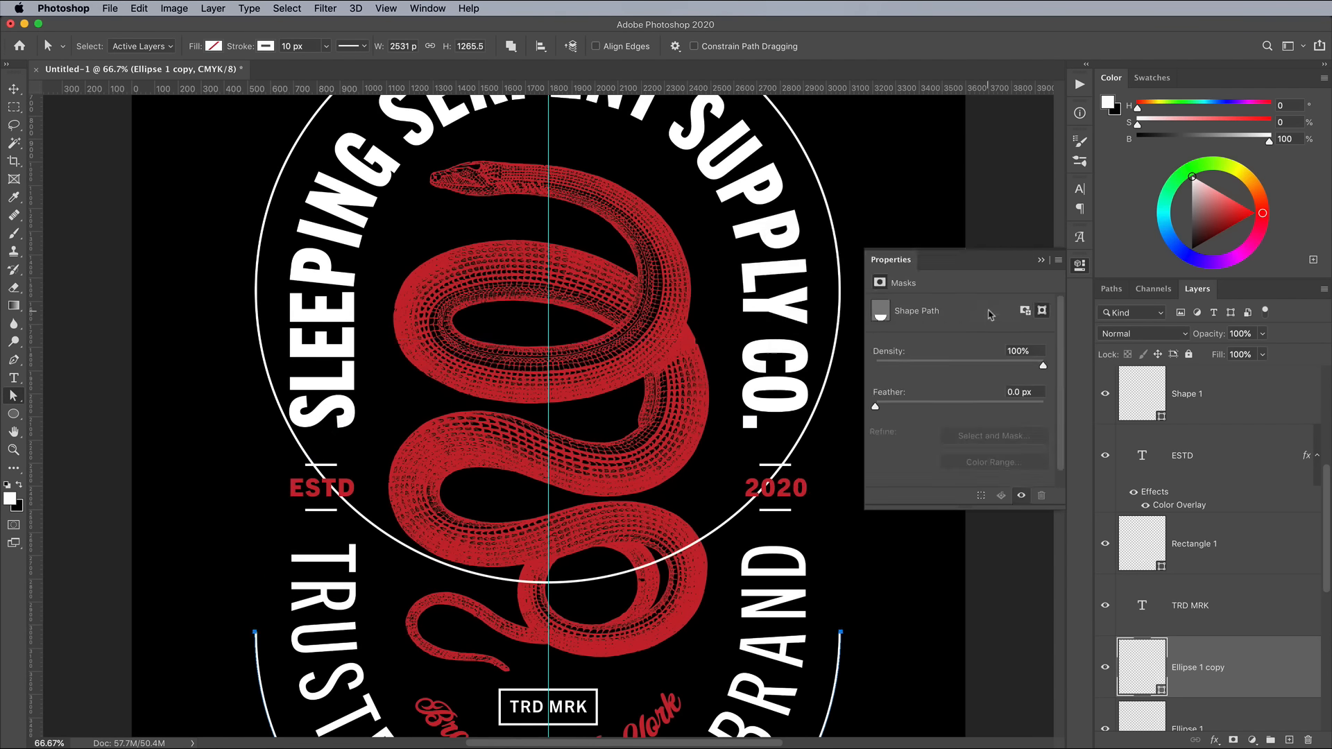
key(alt+bracketleft)
click(549, 581)
key(Delete)
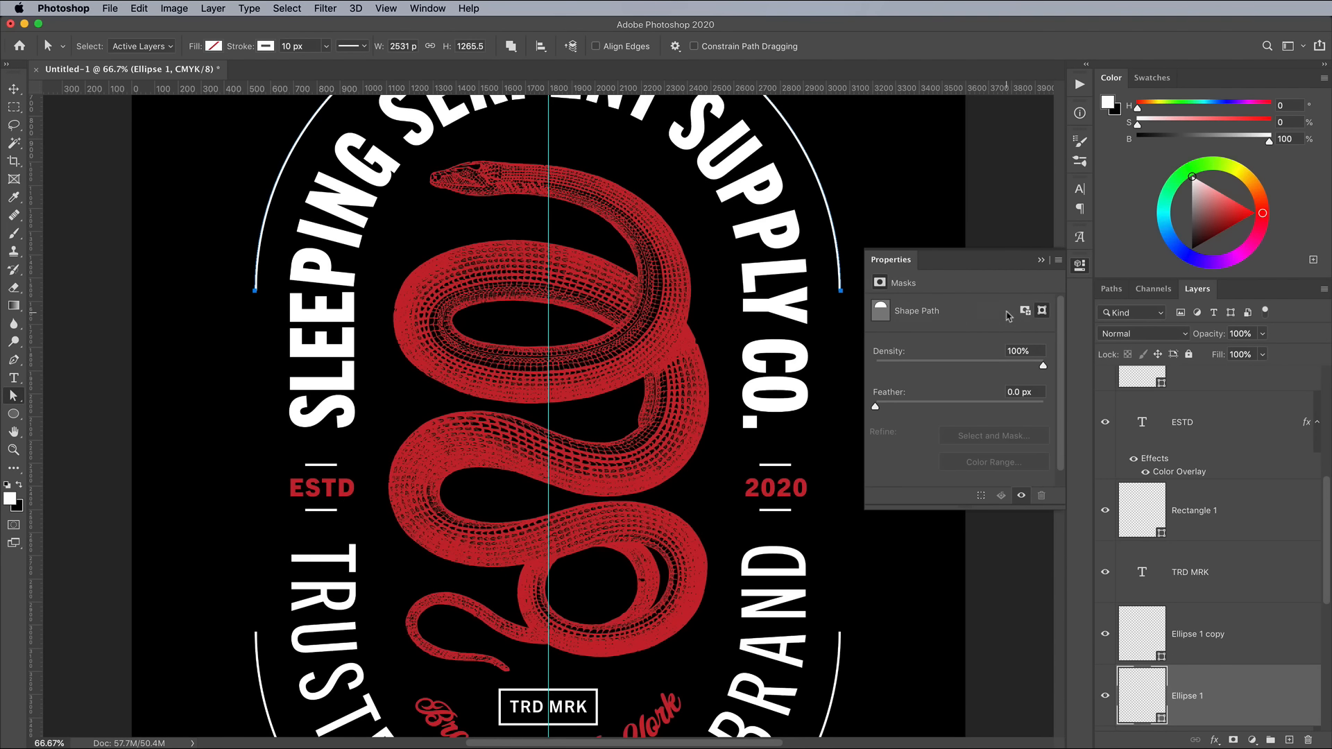
Step: Merge the two half-circle shapes and join their open ends with straight Pen tool segments on both sides
shift+click(1254, 635)
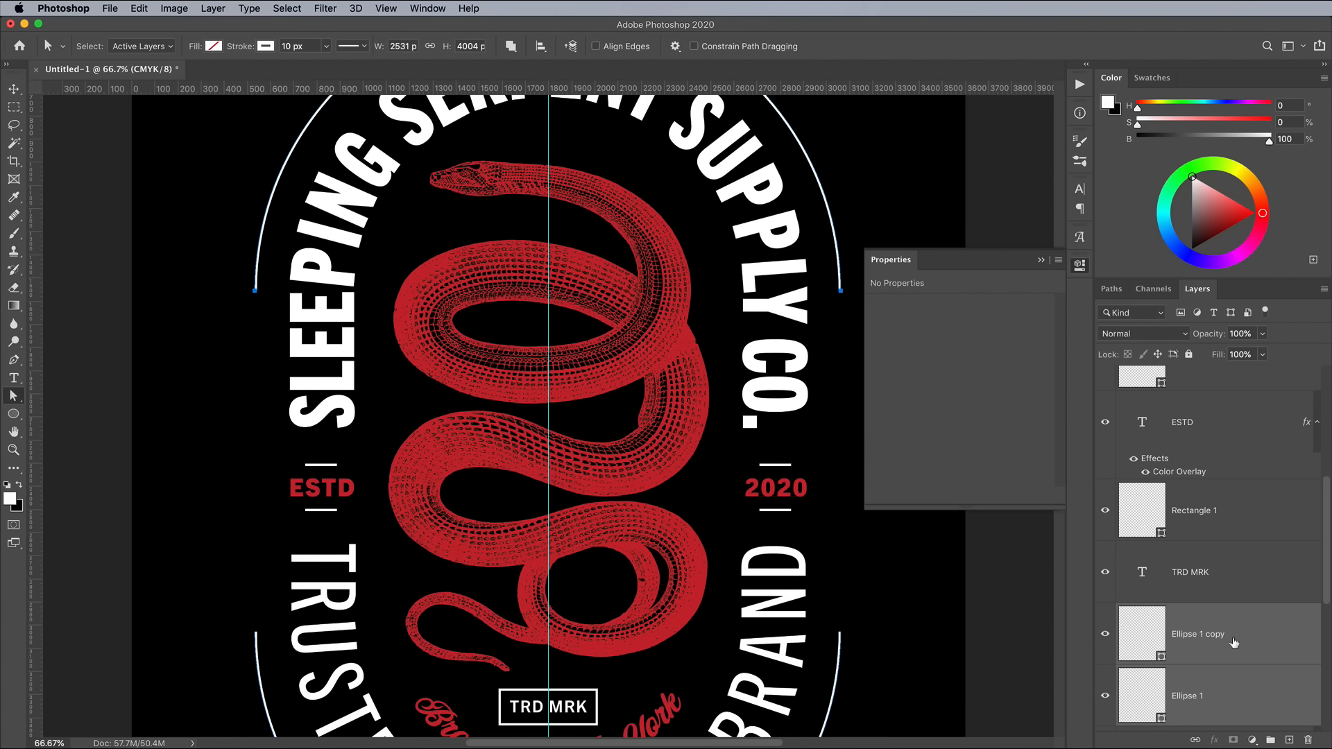
key(super+e)
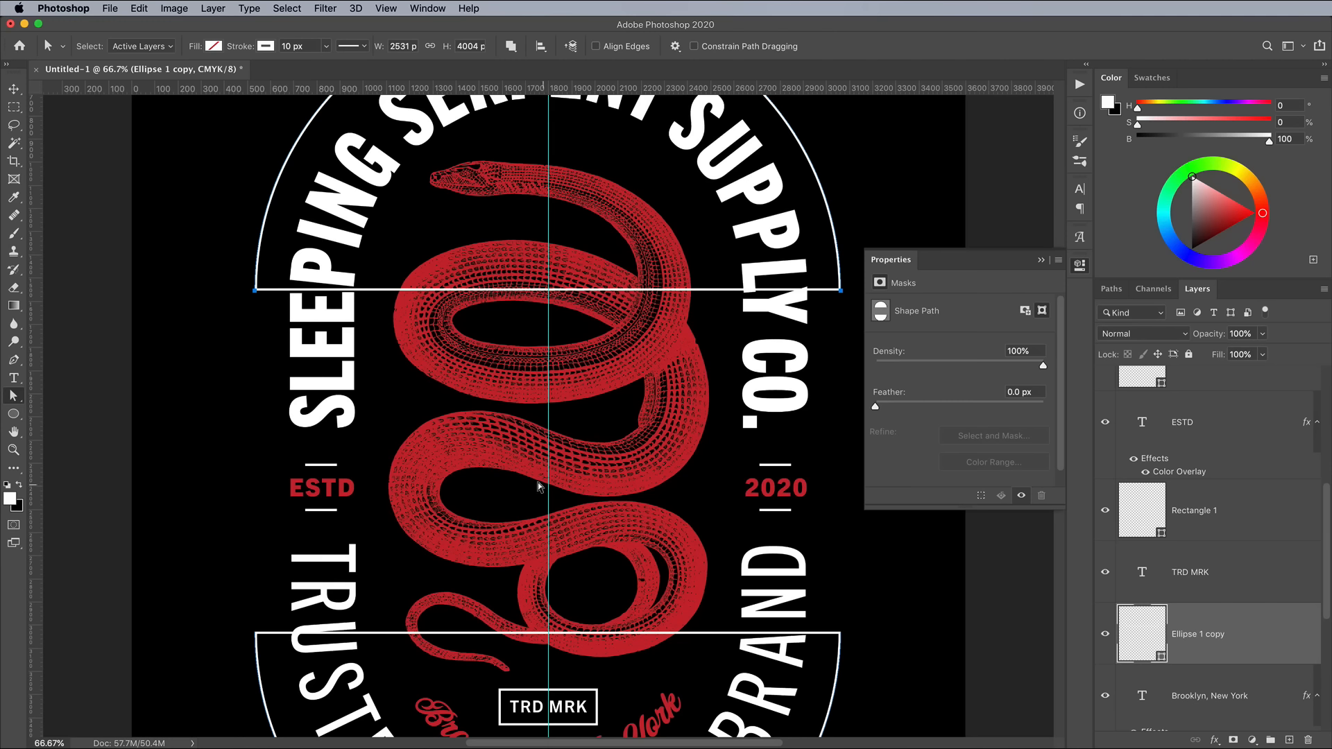
click(13, 359)
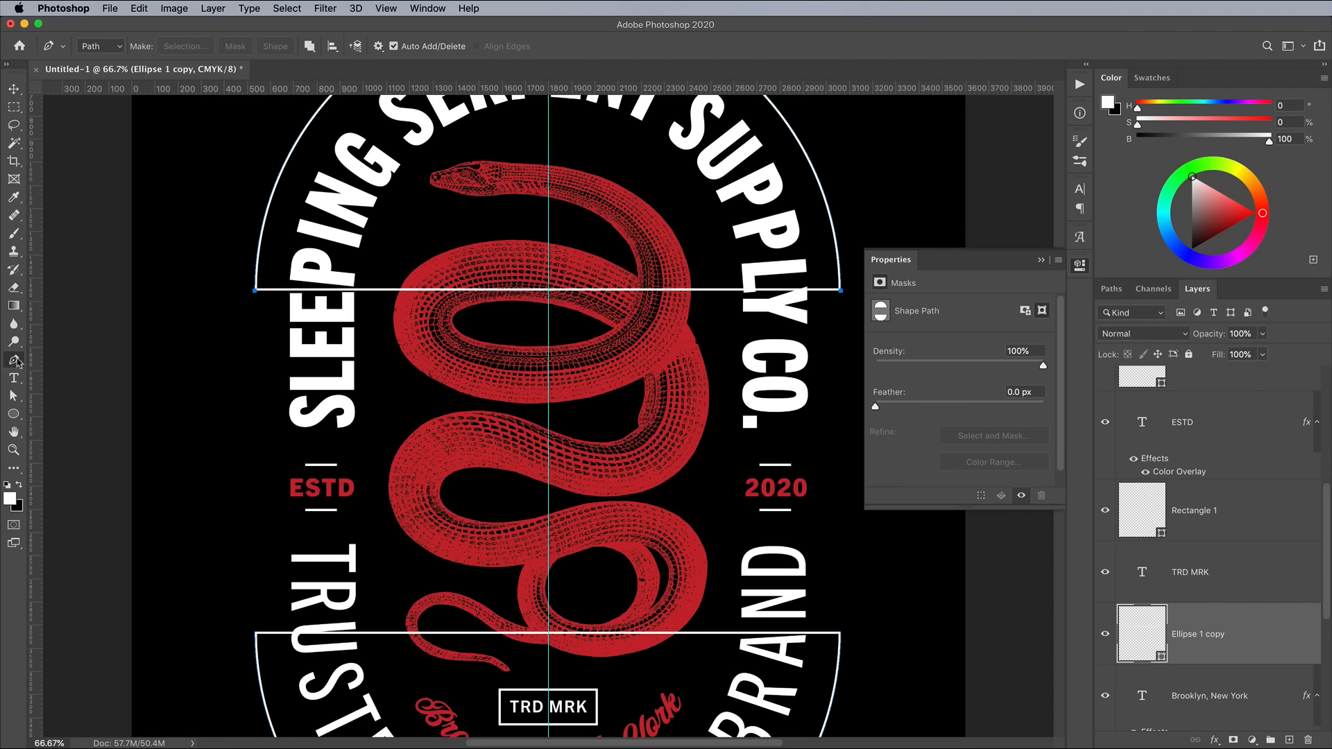
super+click(255, 290)
click(255, 633)
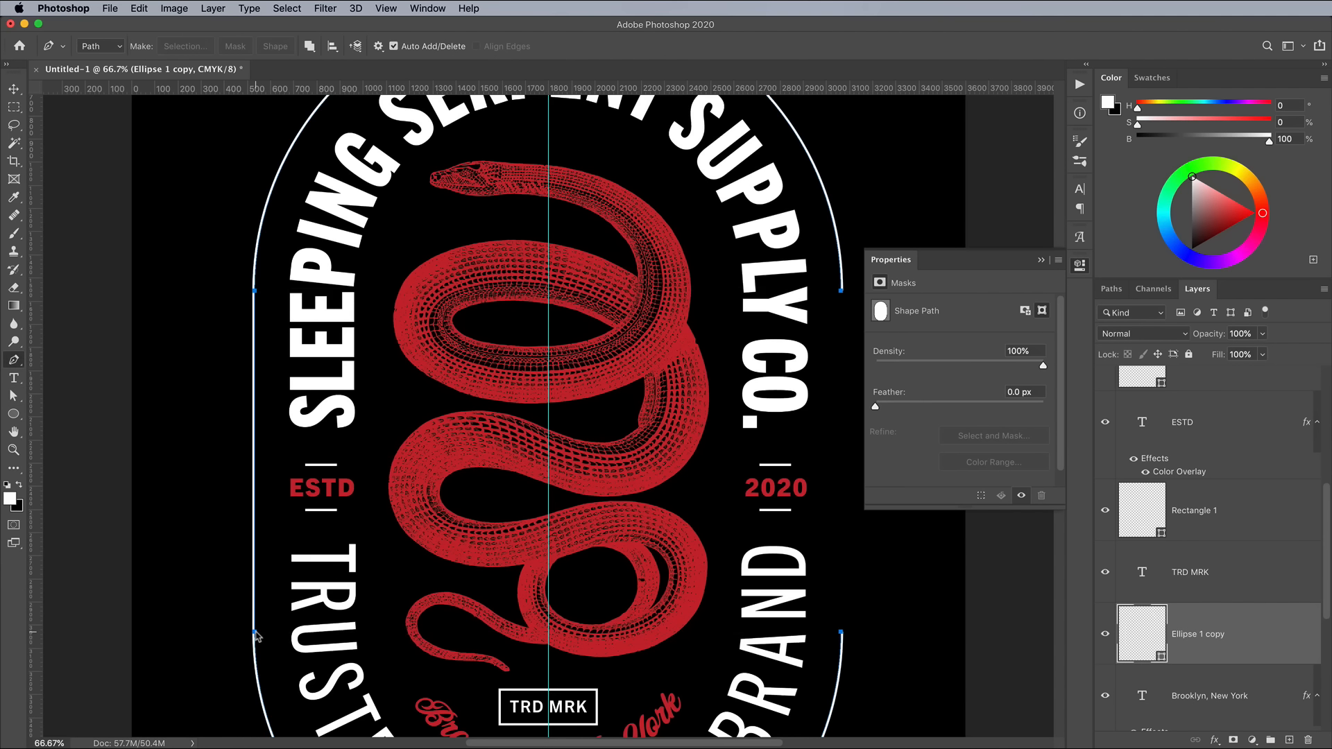
click(841, 632)
click(840, 290)
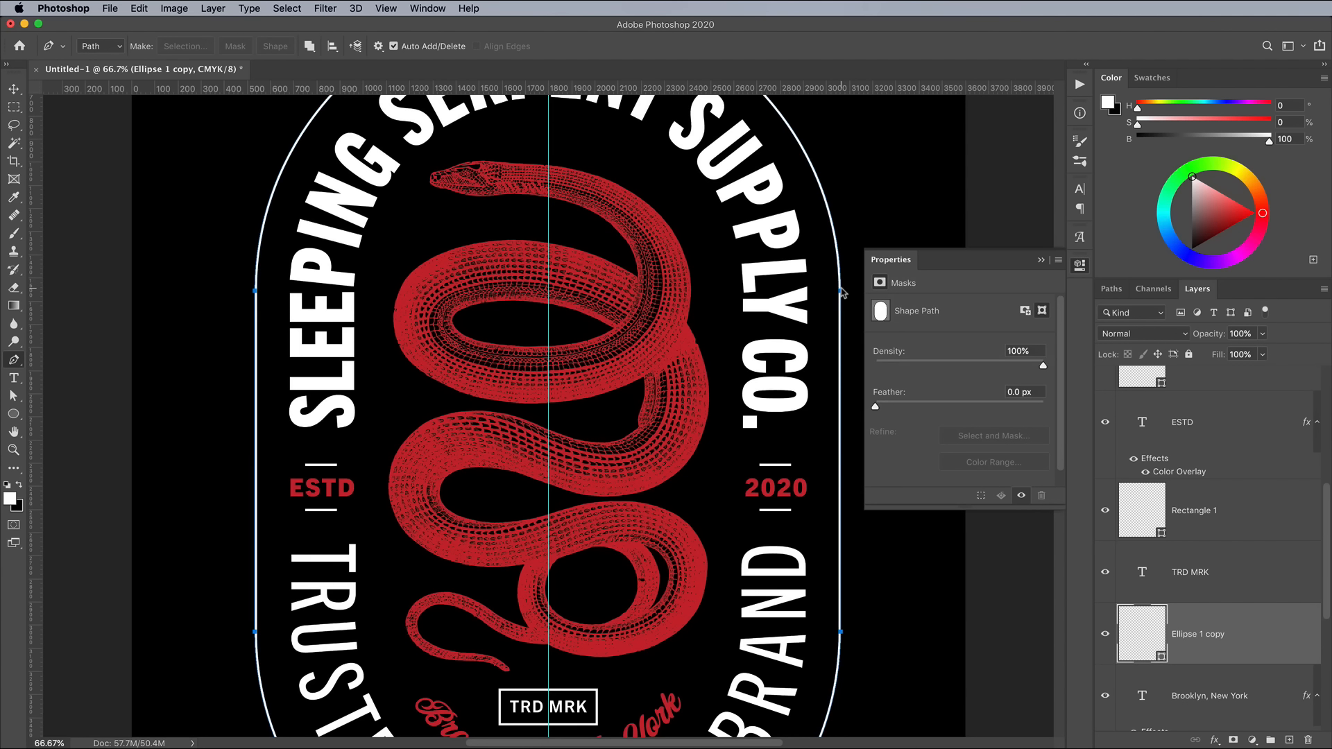
Step: Select every layer except the background and nudge the badge up until it sits vertically centred on the canvas
click(13, 89)
key(super+minus)
key(super+minus)
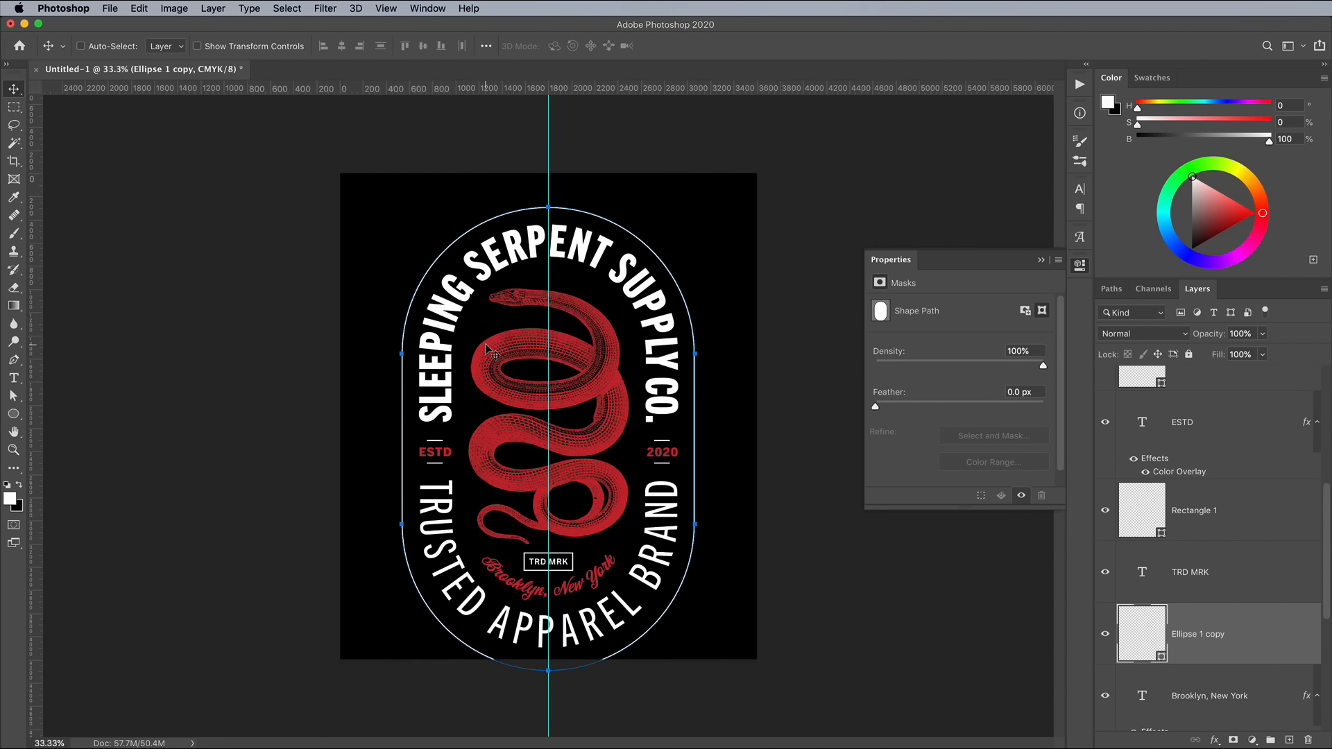
key(super+shift+h)
scroll(1269, 541, up, 5)
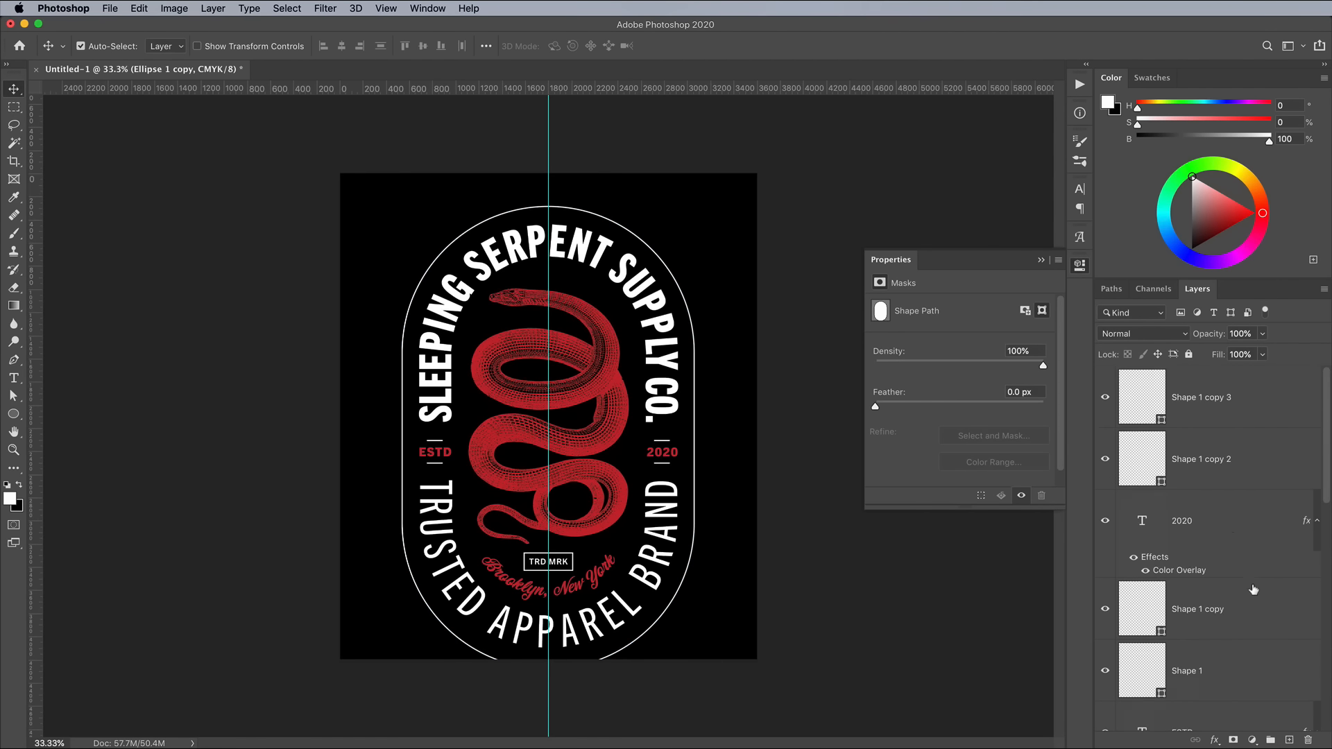
click(1254, 414)
scroll(1250, 508, down, 5)
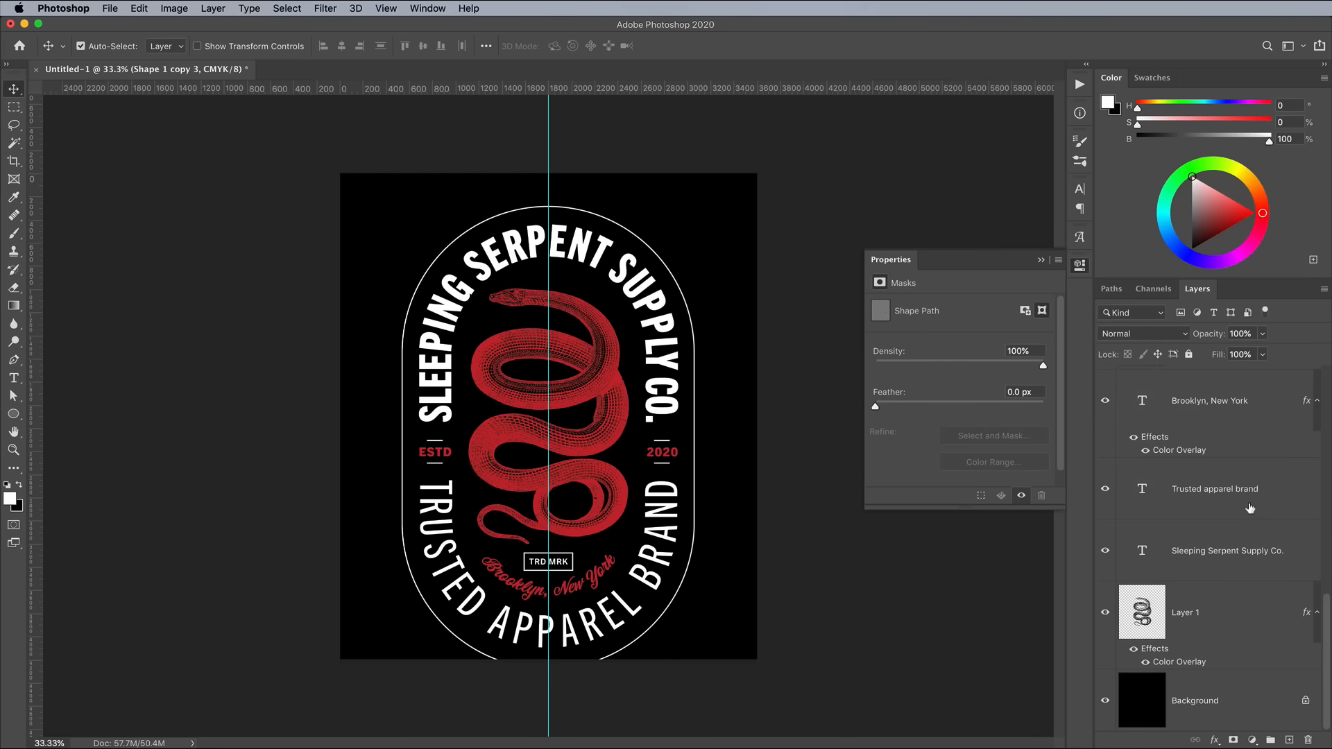
shift+click(1232, 619)
key(shift+Up)
key(shift+Up)
key(shift+Up)
key(shift+Up)
key(shift+Up)
key(shift+Up)
key(shift+Up)
key(shift+Up)
key(shift+Up)
key(shift+Up)
key(shift+Up)
key(shift+Up)
key(shift+Up)
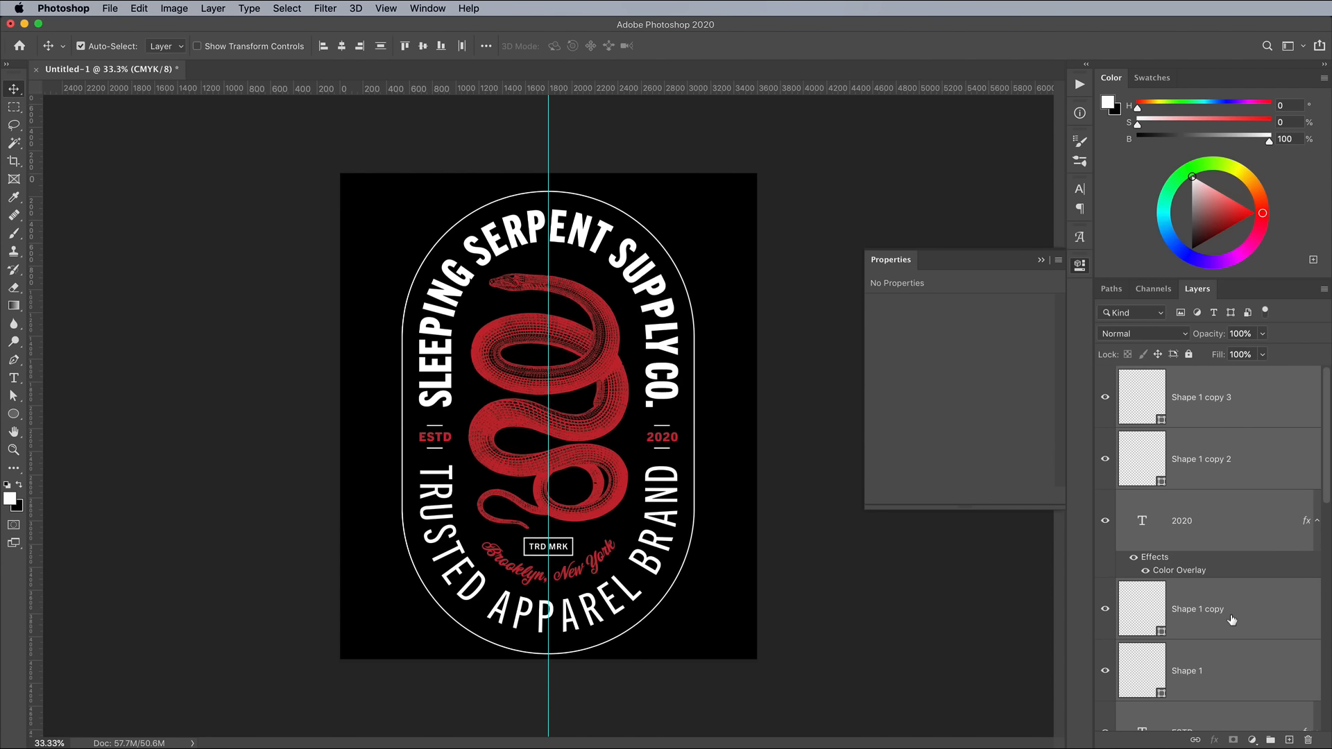
key(shift+Up)
key(shift+Up)
key(shift+Up)
key(shift+Up)
Step: Scale the whole badge down proportionally about its centre to about 89.45%
key(ctrl+t)
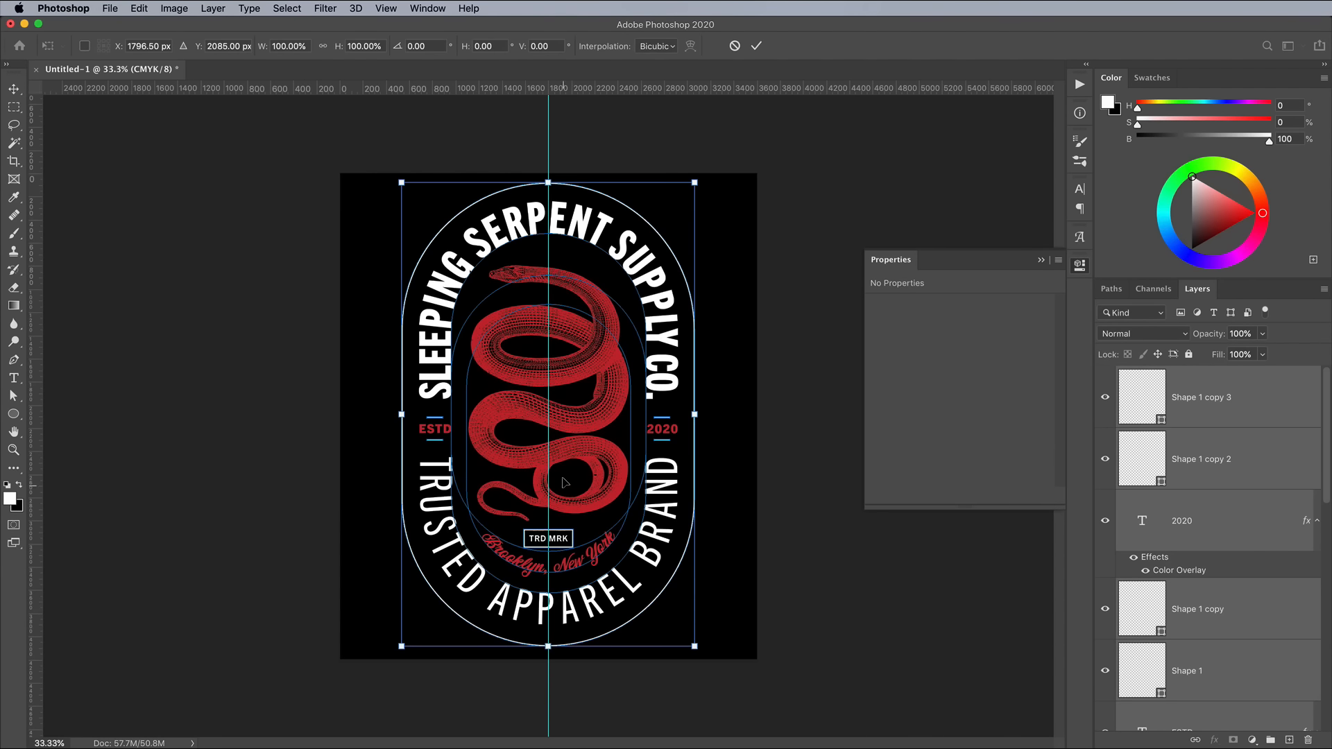
drag(402, 185, 426, 202)
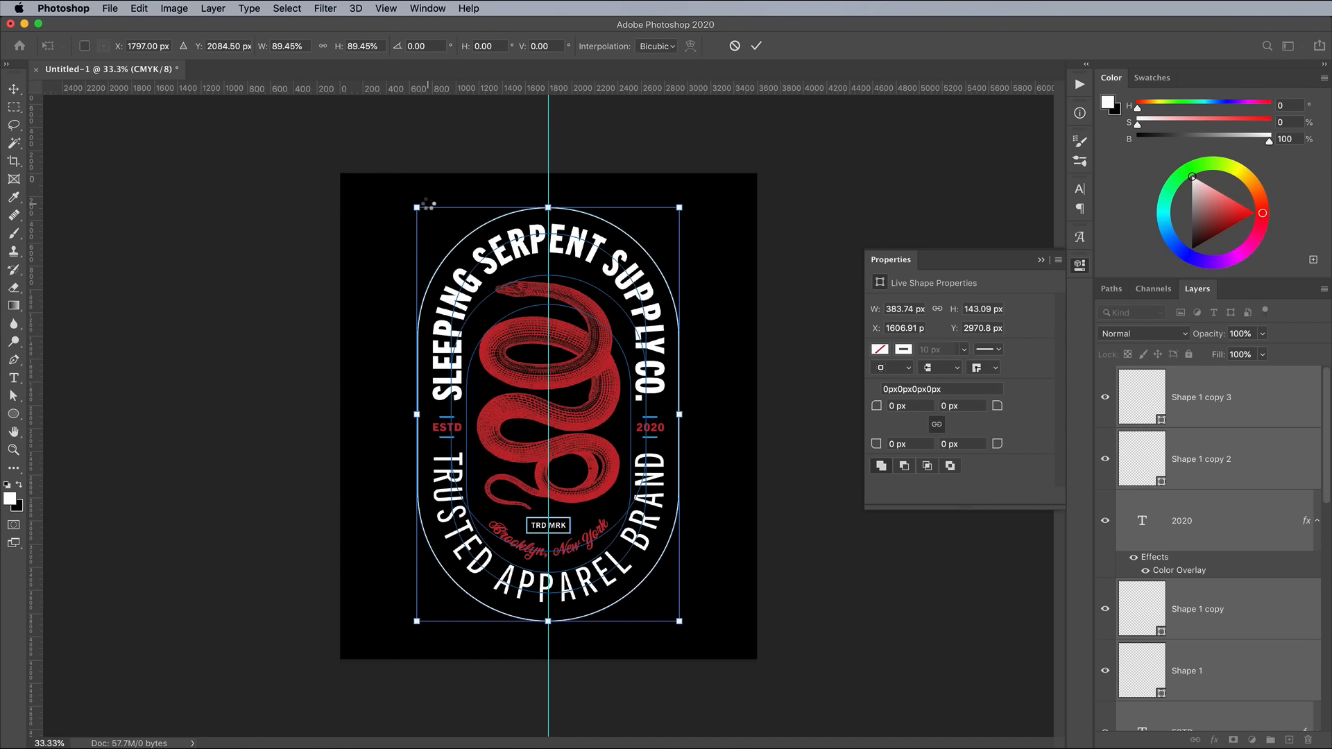
key(Return)
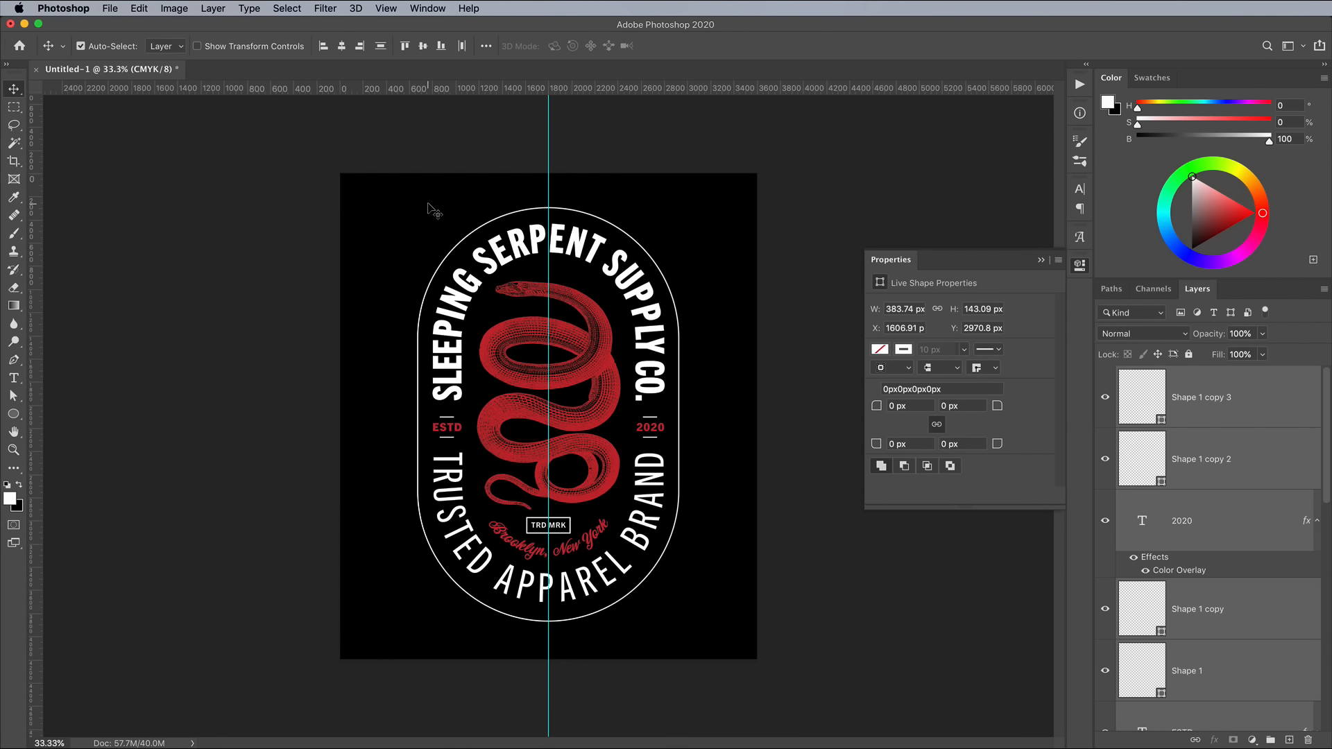
key(super+plus)
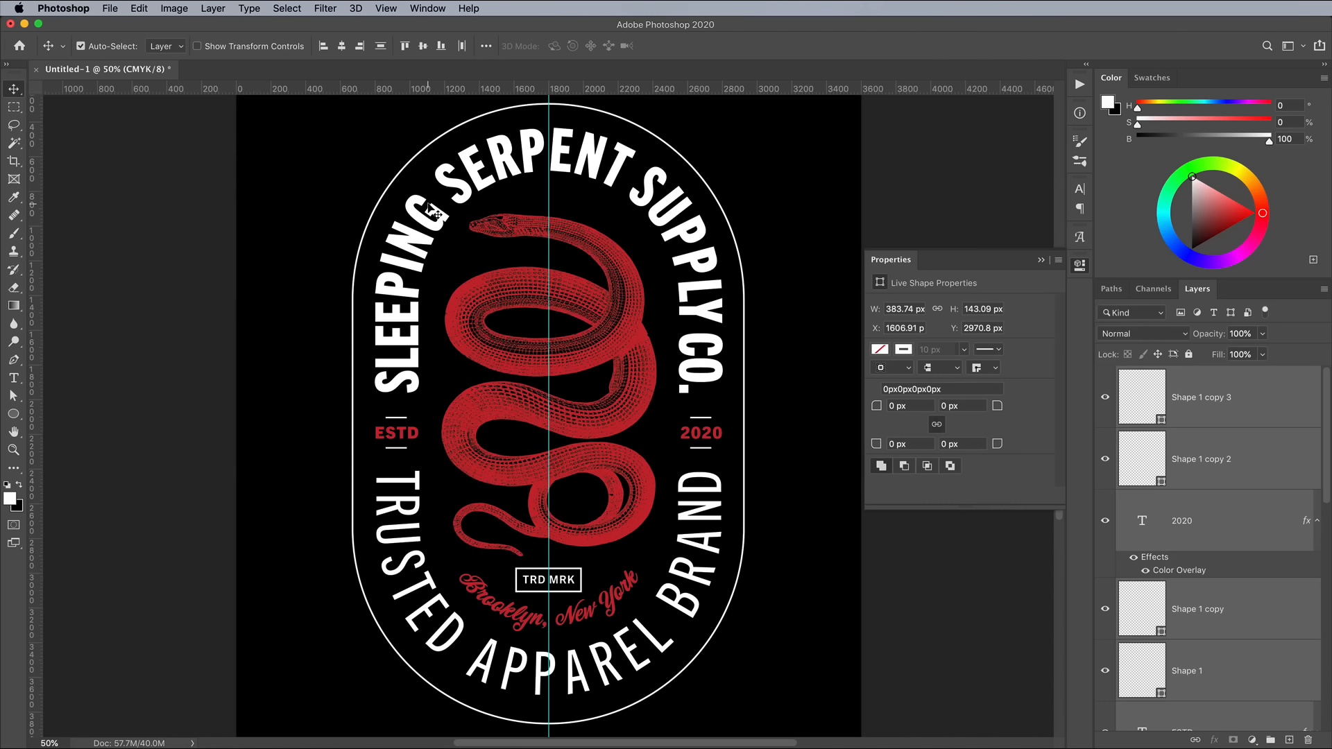
Step: Start the Median filter on the Sleeping Serpent Supply Co. text layer, converting the layer to a smart object
scroll(1209, 558, down, 5)
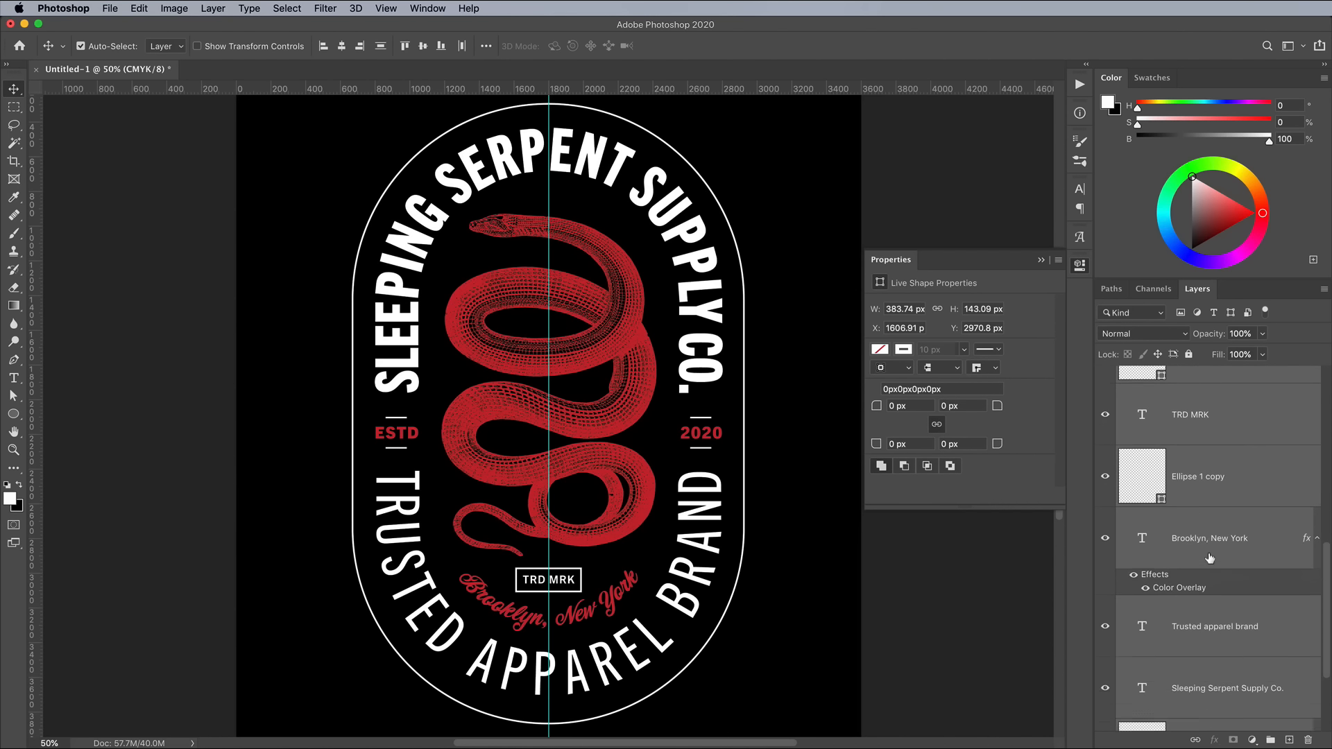
click(1289, 638)
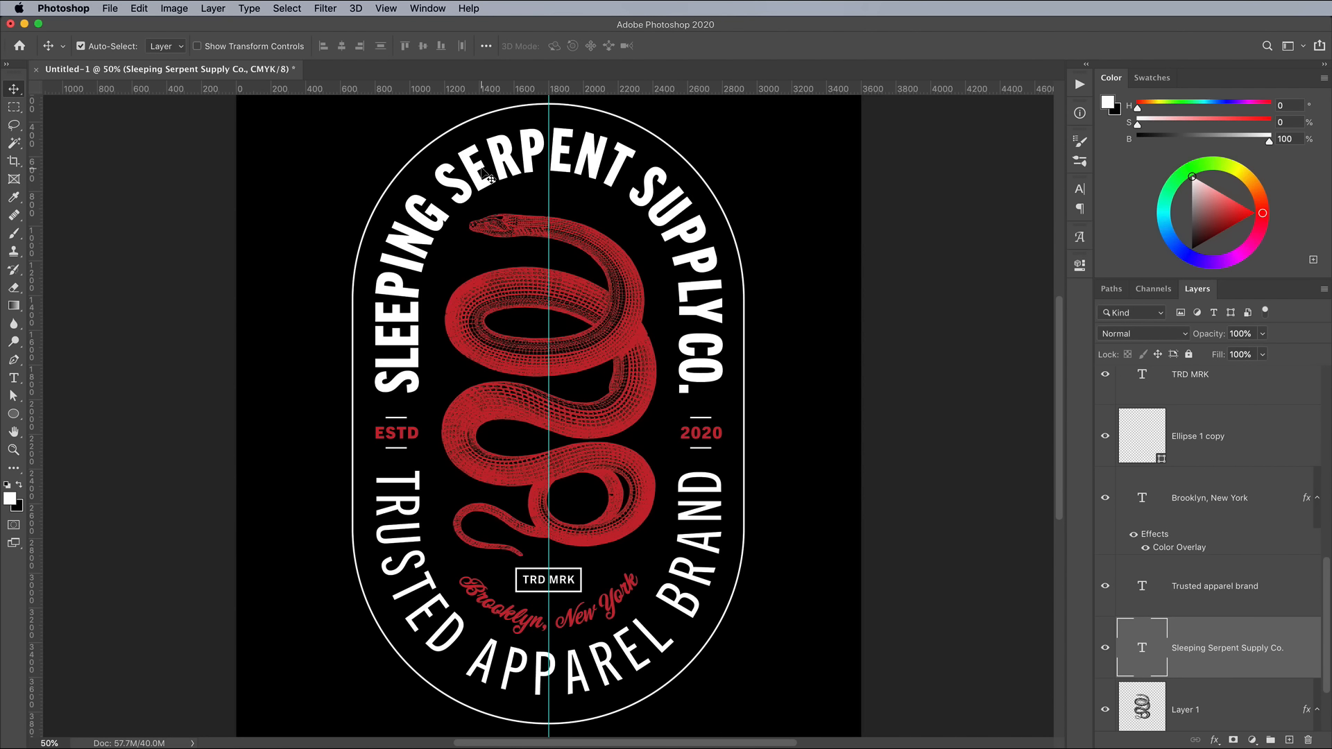
click(329, 5)
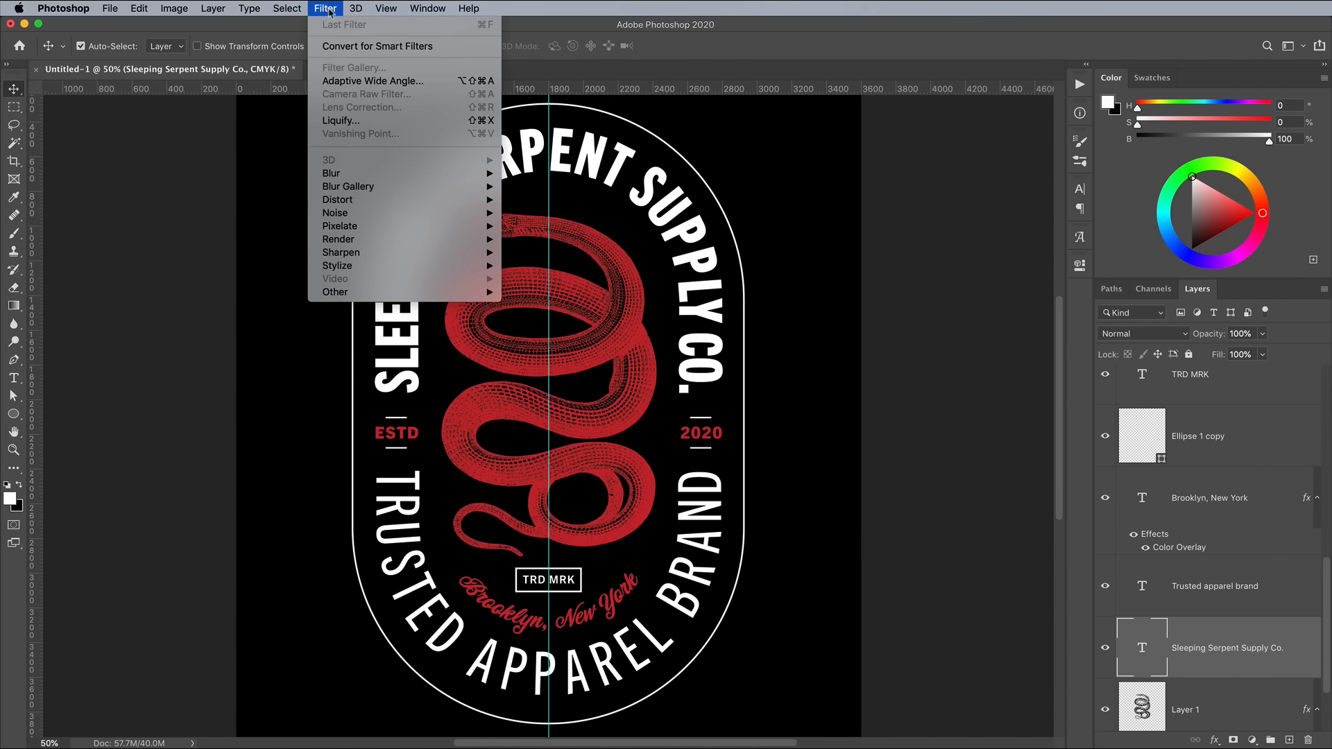
mouse_move(360, 217)
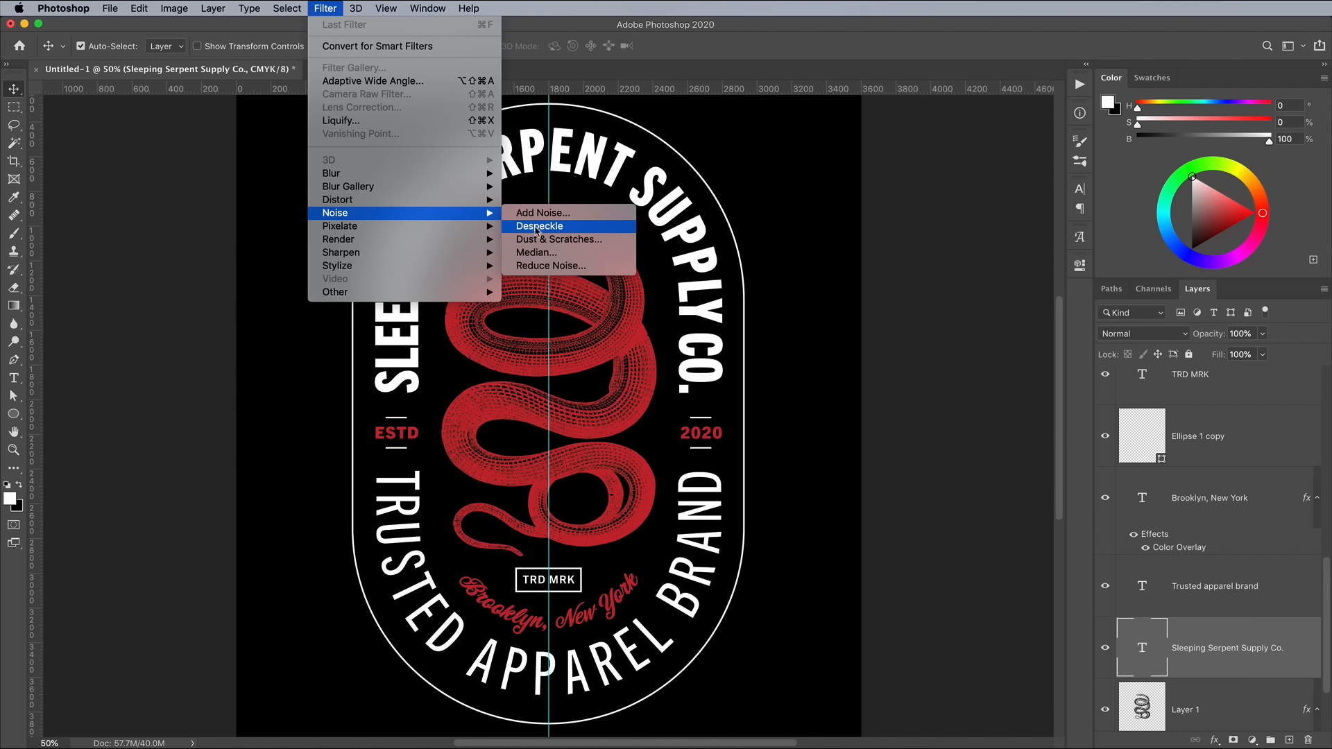
click(540, 253)
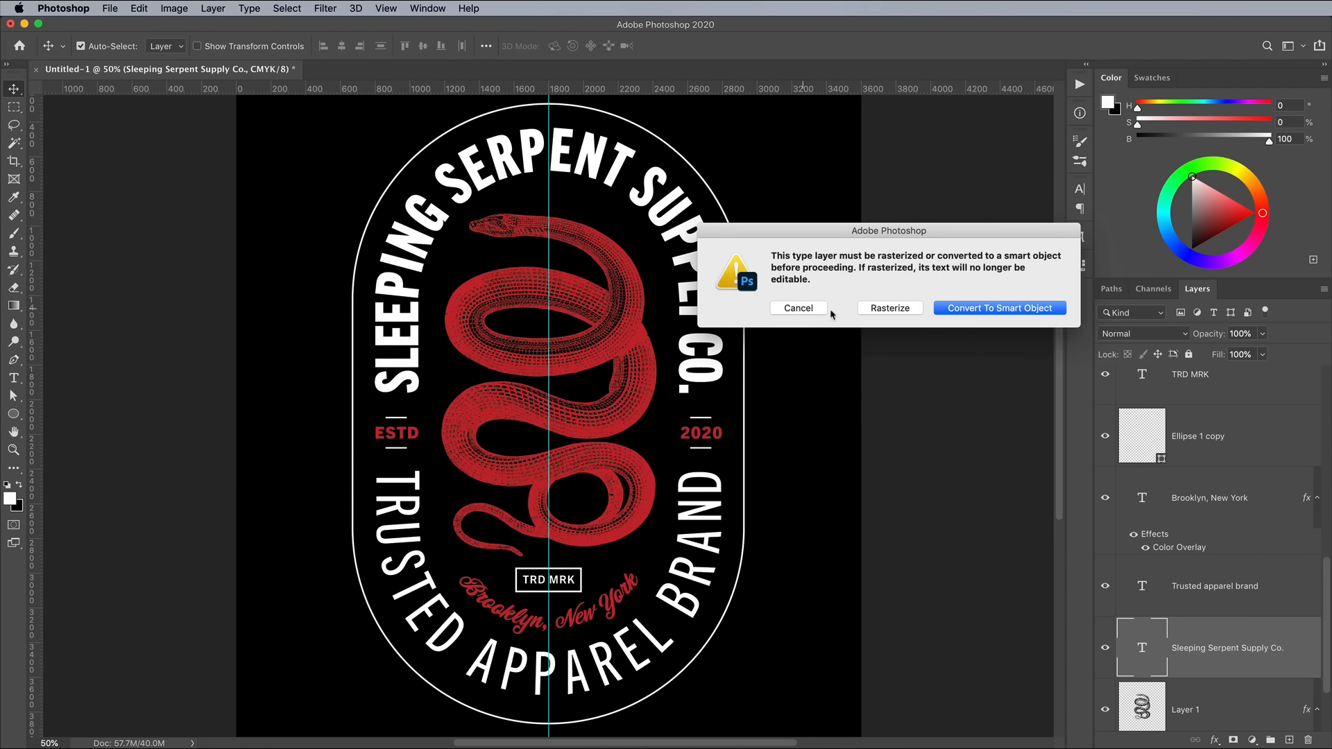
click(971, 309)
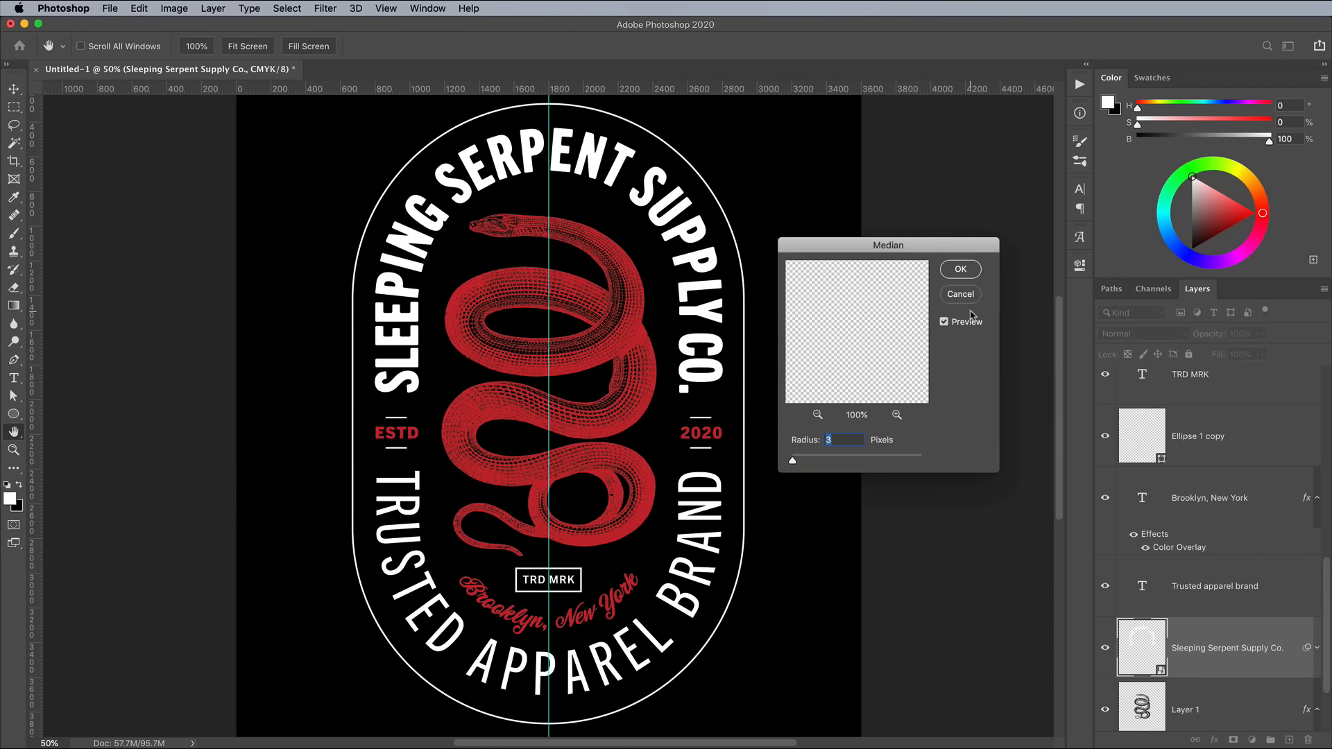
Step: Increase the Median radius to round the corners of the Sleeping Serpent Supply Co. lettering and apply the filter
key(super+equal)
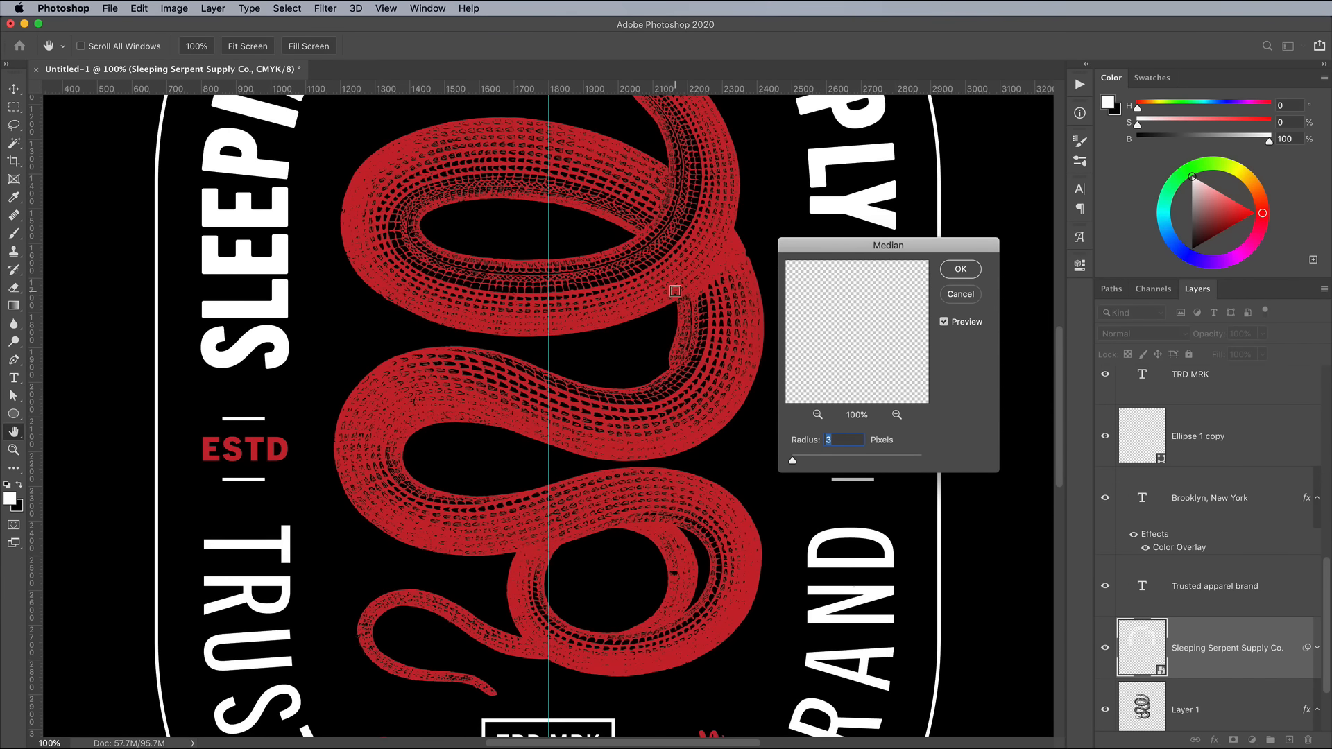
drag(537, 218, 564, 497)
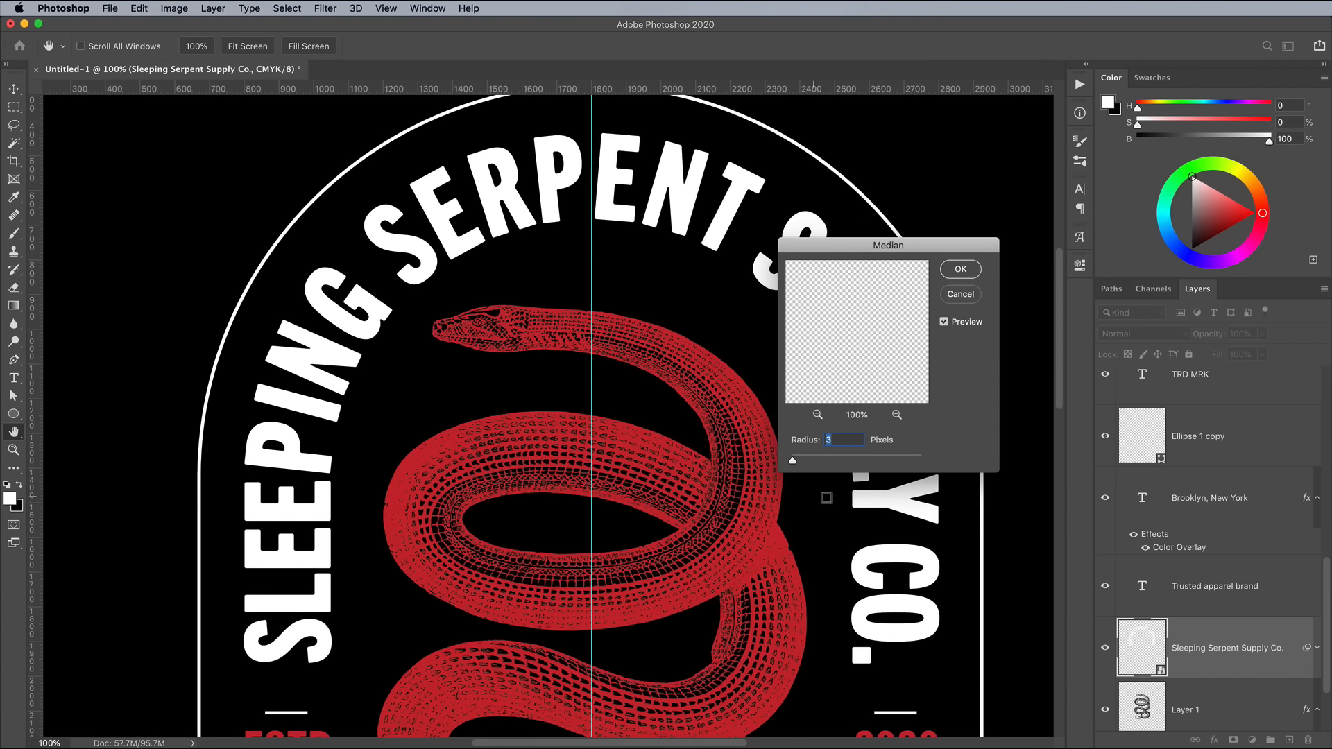
key(Up)
key(Up)
key(Up)
key(Return)
Step: Convert the Trusted apparel brand text layer to a smart object and apply the same Median filter to it
key(super+minus)
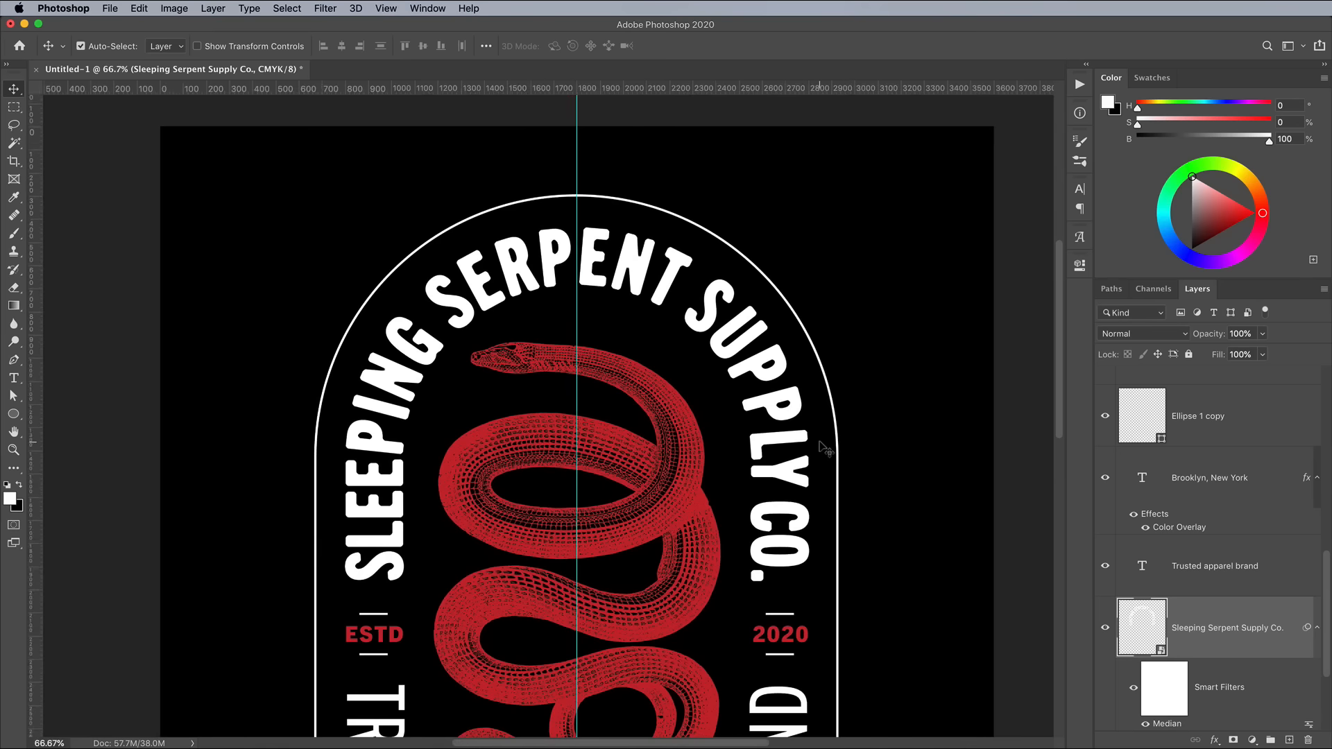
drag(761, 519, 753, 227)
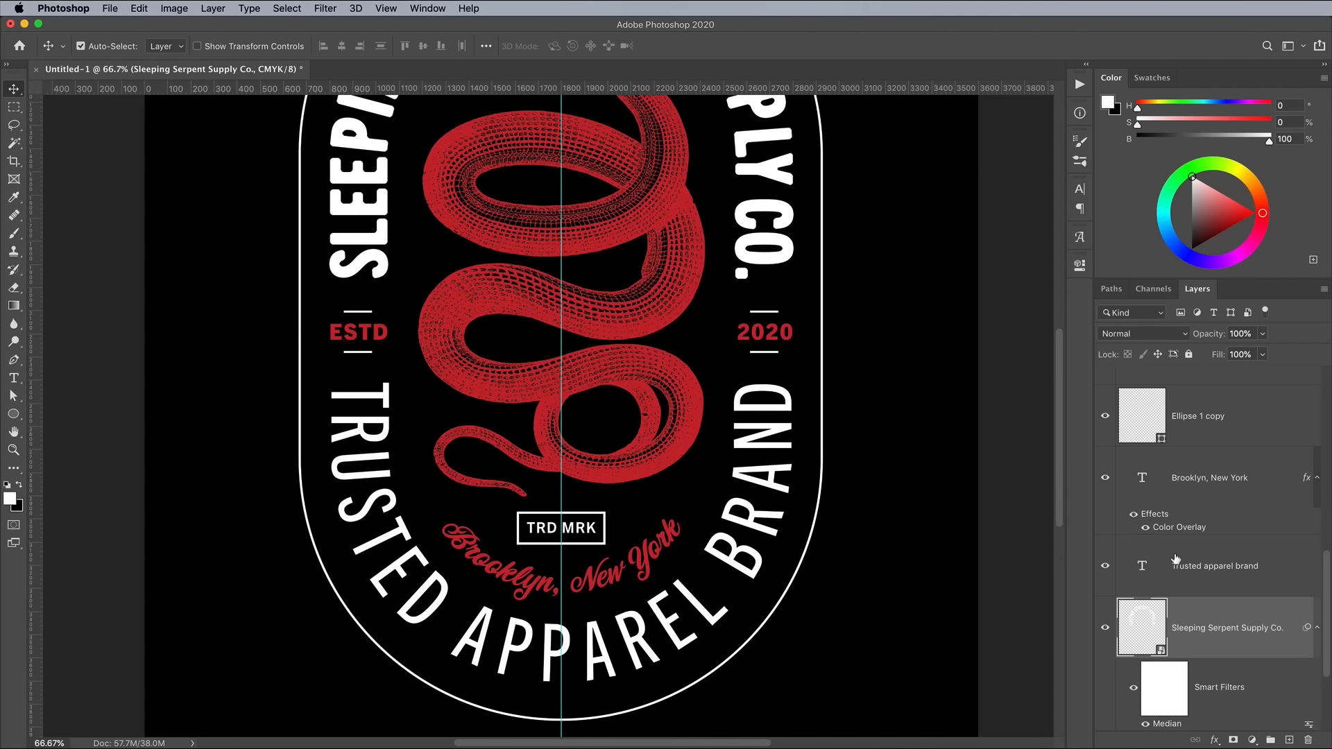
click(1289, 575)
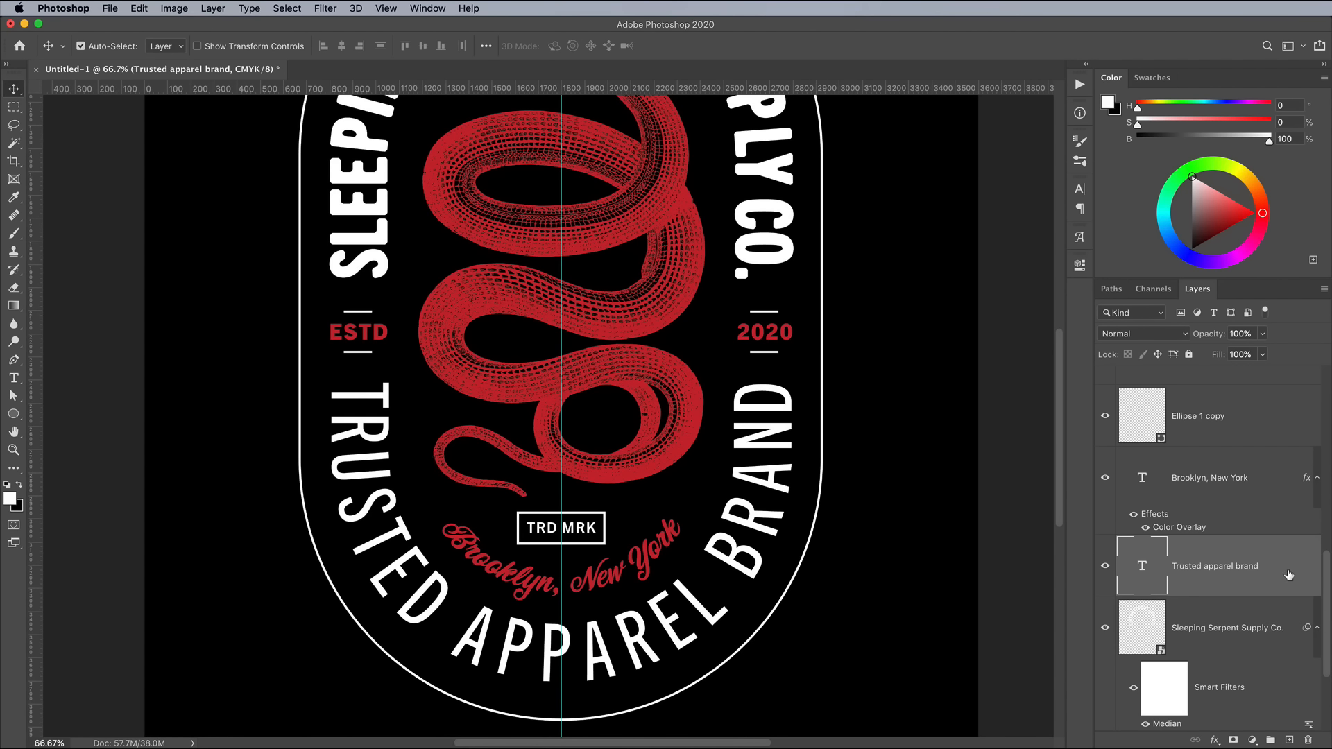
click(326, 7)
click(331, 28)
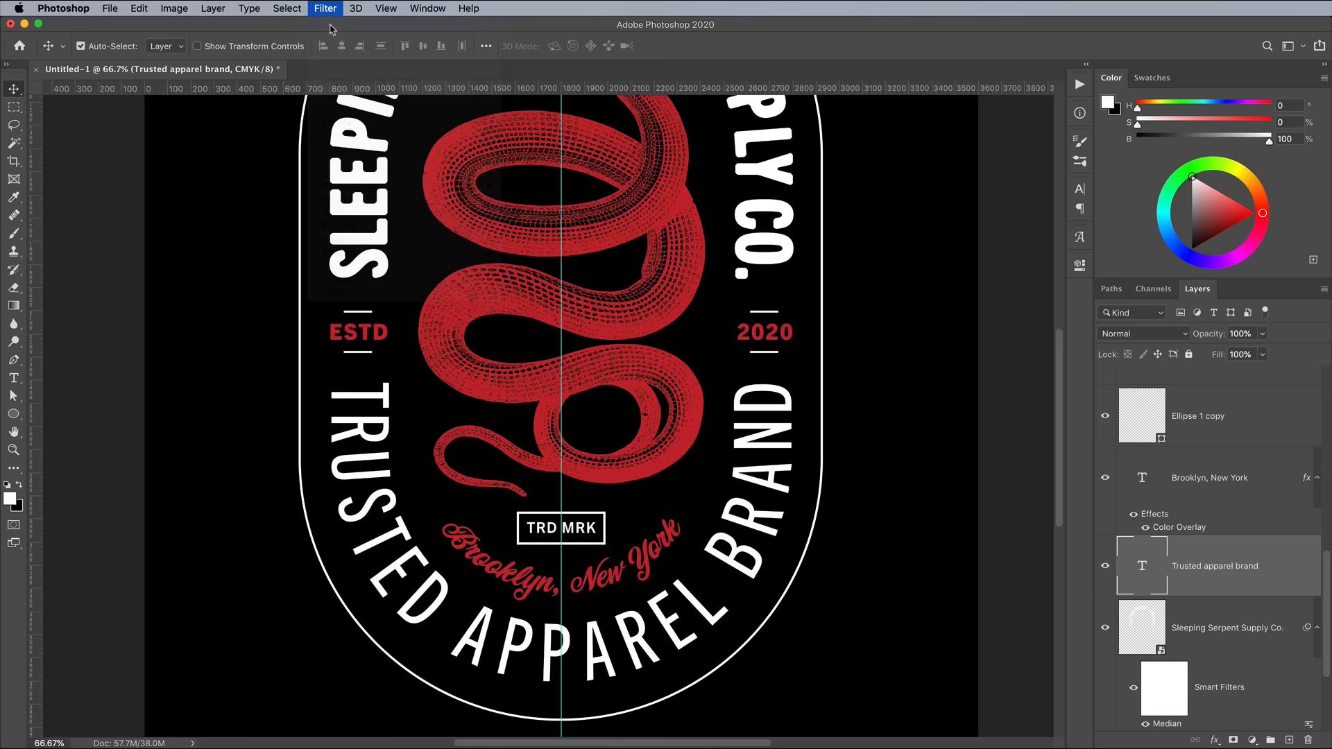
click(982, 308)
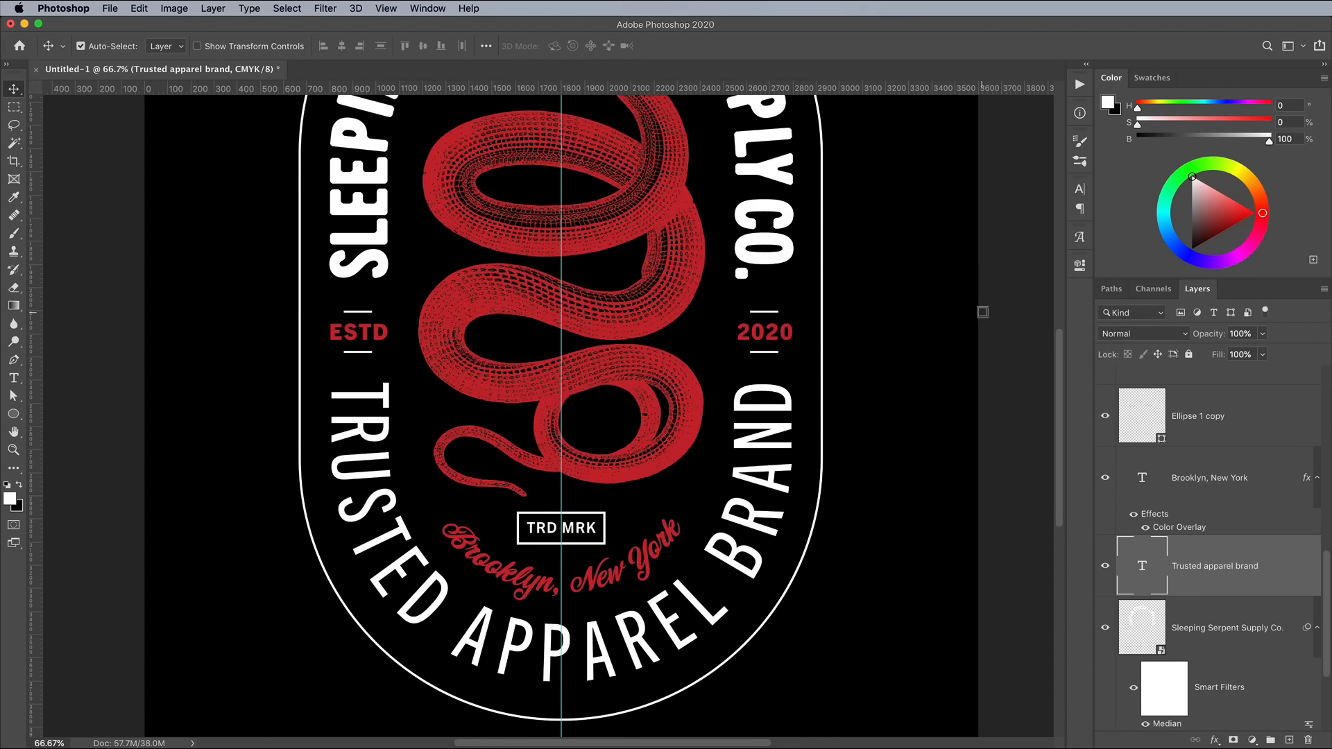
click(960, 271)
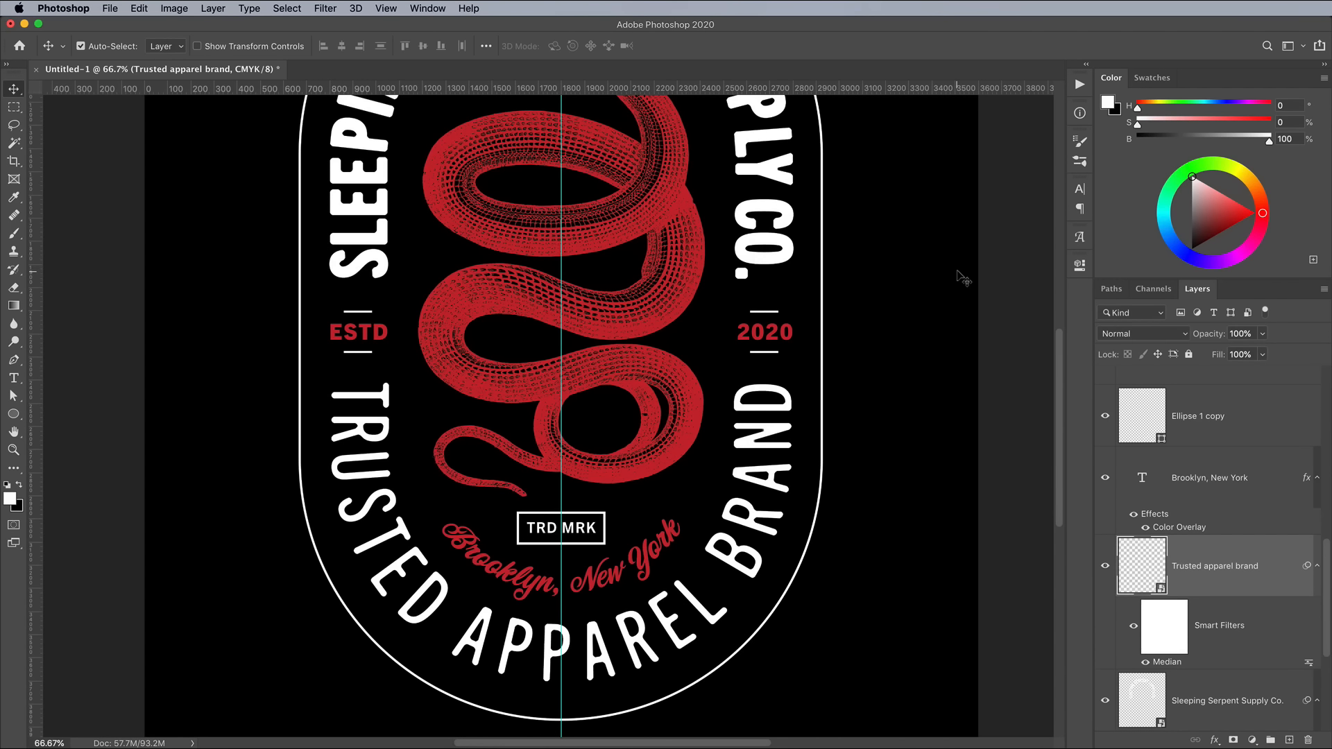
Step: Convert the Brooklyn, New York text layer to a smart object and apply a Median filter with a radius of 3 pixels
click(1271, 478)
click(325, 9)
click(333, 26)
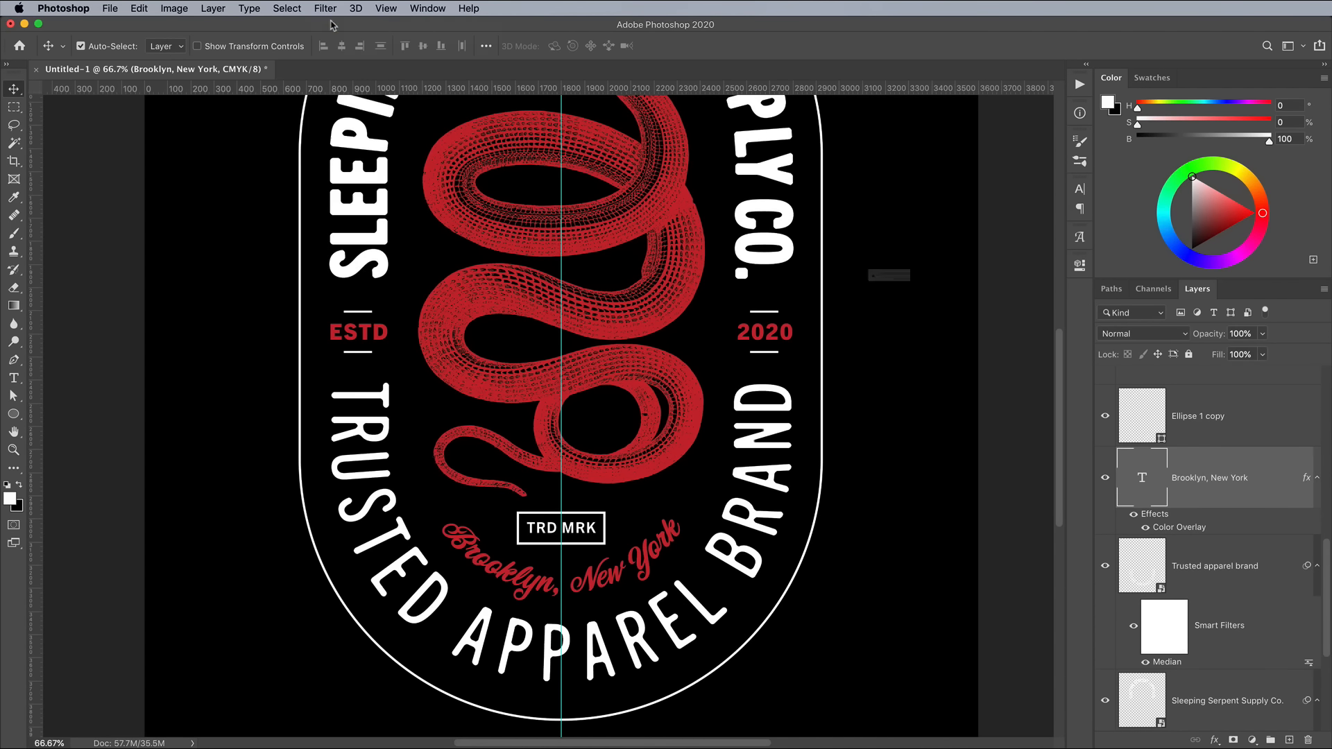
click(982, 308)
key(super+plus)
drag(618, 583, 588, 374)
key(Down)
key(Down)
key(Down)
key(Down)
key(Down)
key(Down)
key(Down)
key(Down)
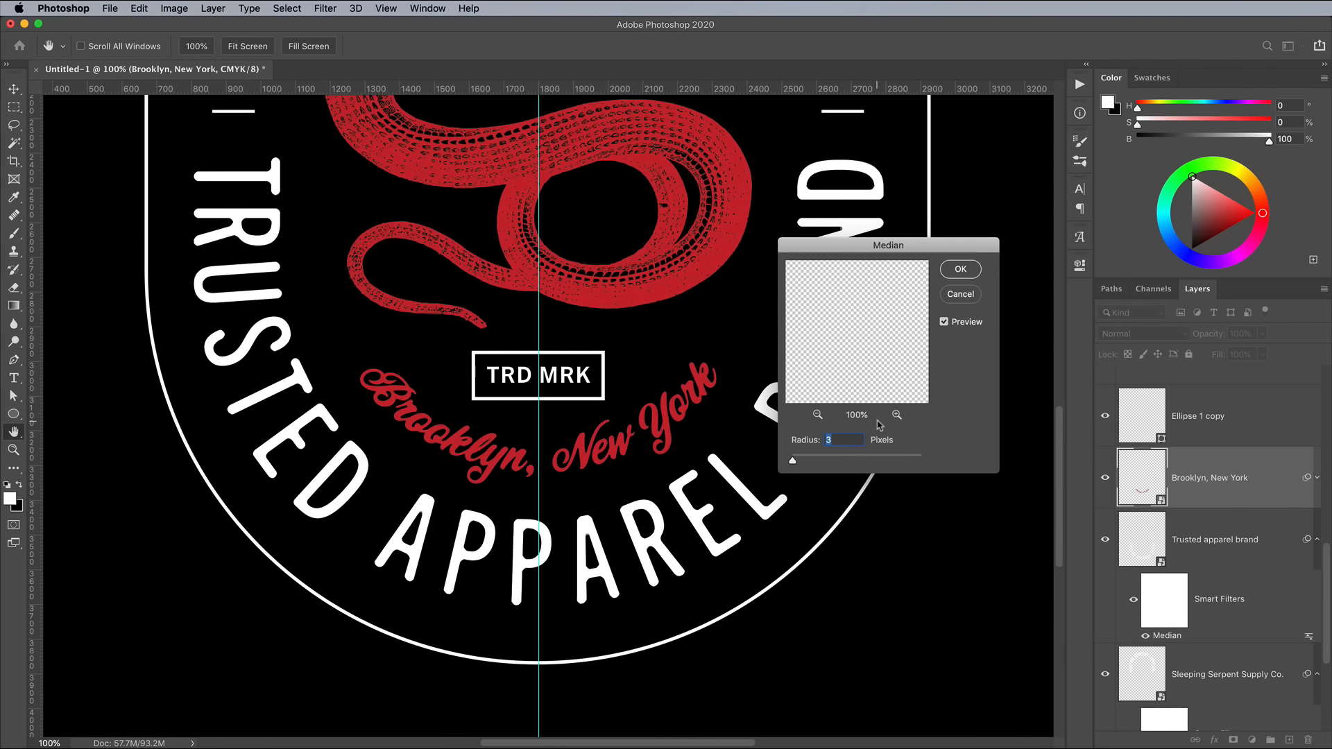
click(959, 271)
Step: Convert the TRD MRK text layer to a smart object and apply the Median filter with its current radius
scroll(1233, 457, up, 3)
click(1233, 463)
click(325, 9)
click(336, 26)
click(982, 308)
click(959, 270)
Step: Convert the ESTD text layer to a smart object and soften it with the same Median filter
scroll(1236, 480, up, 4)
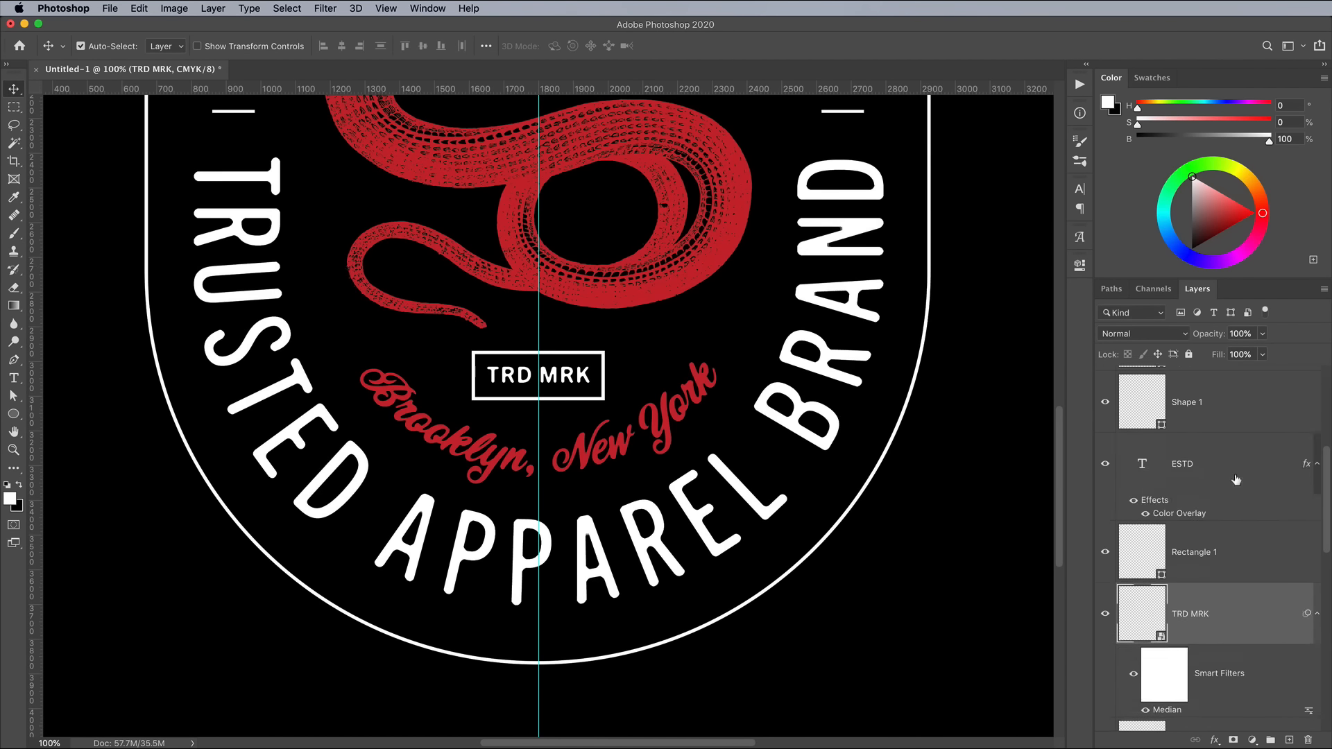
click(1235, 479)
click(326, 8)
click(332, 26)
click(983, 308)
scroll(624, 416, up, 5)
click(959, 270)
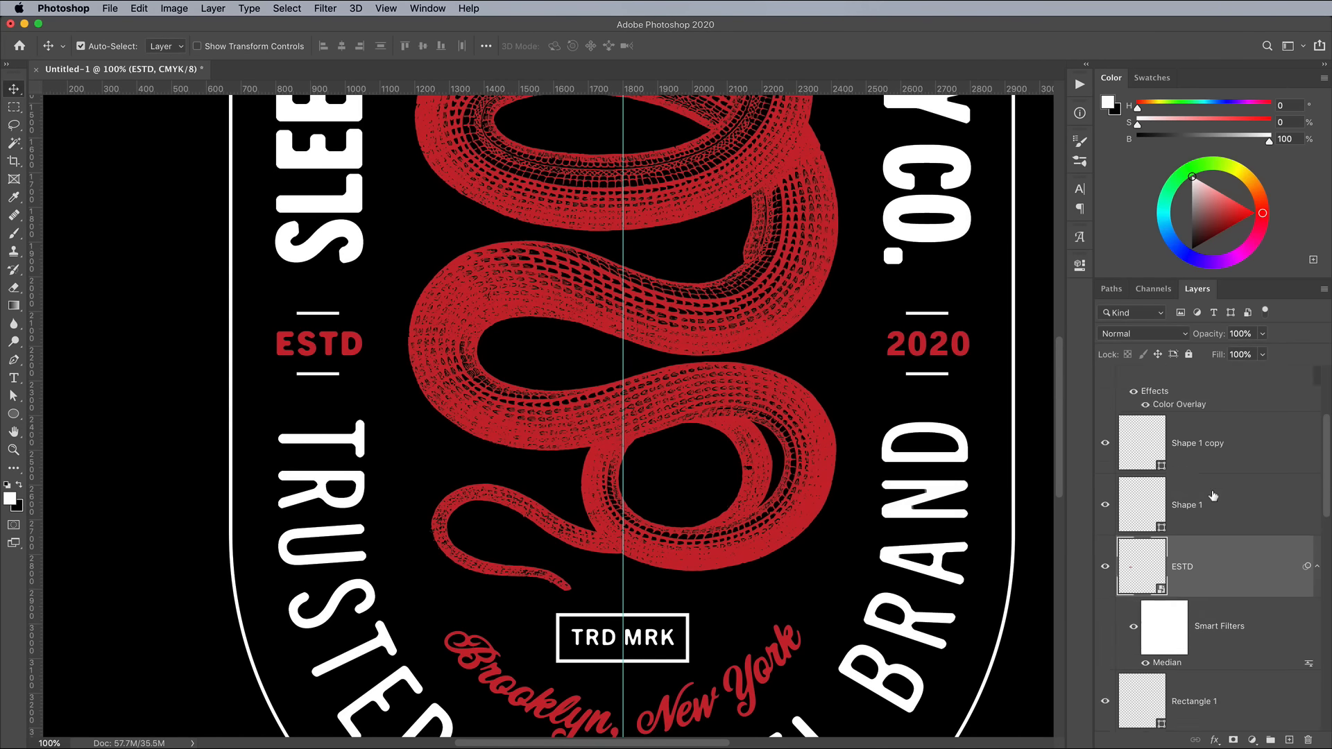
Step: Convert the 2020 text layer to a smart object and soften it with the same Median filter
scroll(1213, 495, up, 3)
click(1213, 472)
click(325, 9)
click(333, 26)
click(983, 308)
click(960, 271)
key(super+minus)
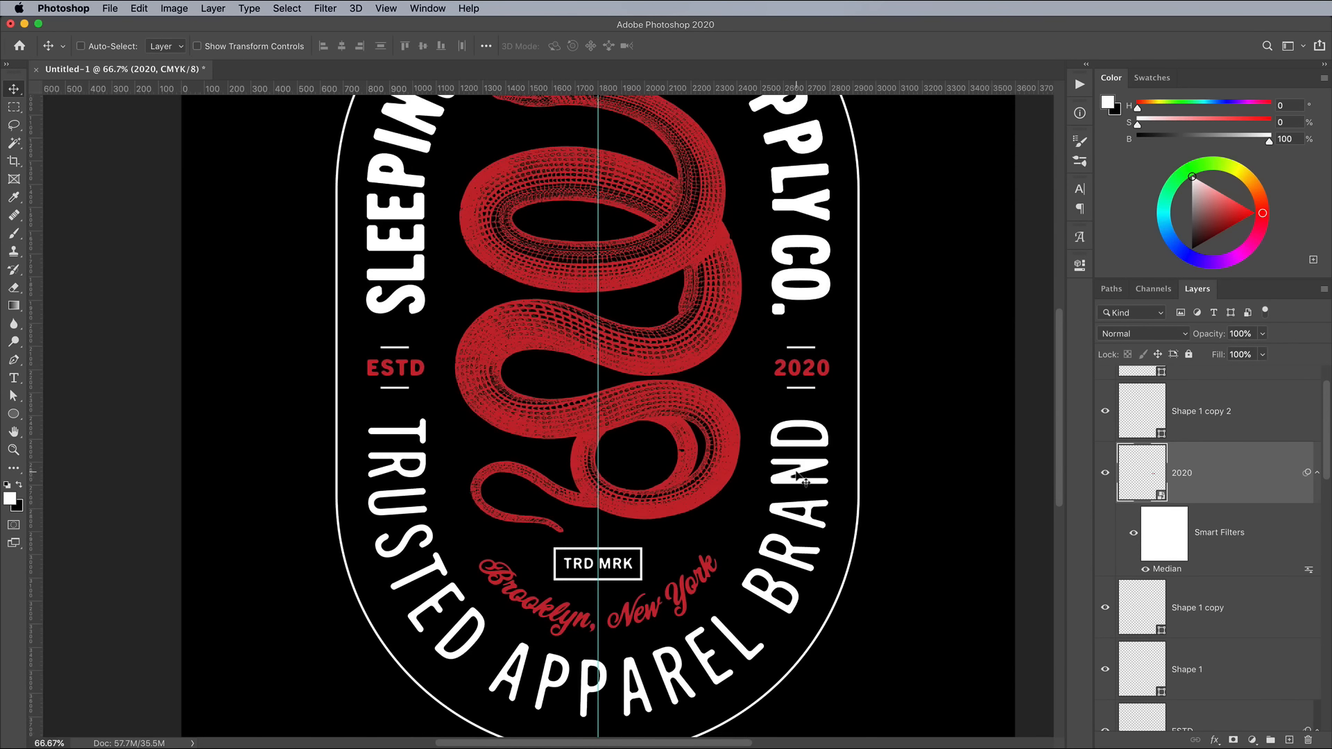
Step: Group every layer except the background under the name Sleeping Serpent and add a layer mask to the group
key(super+0)
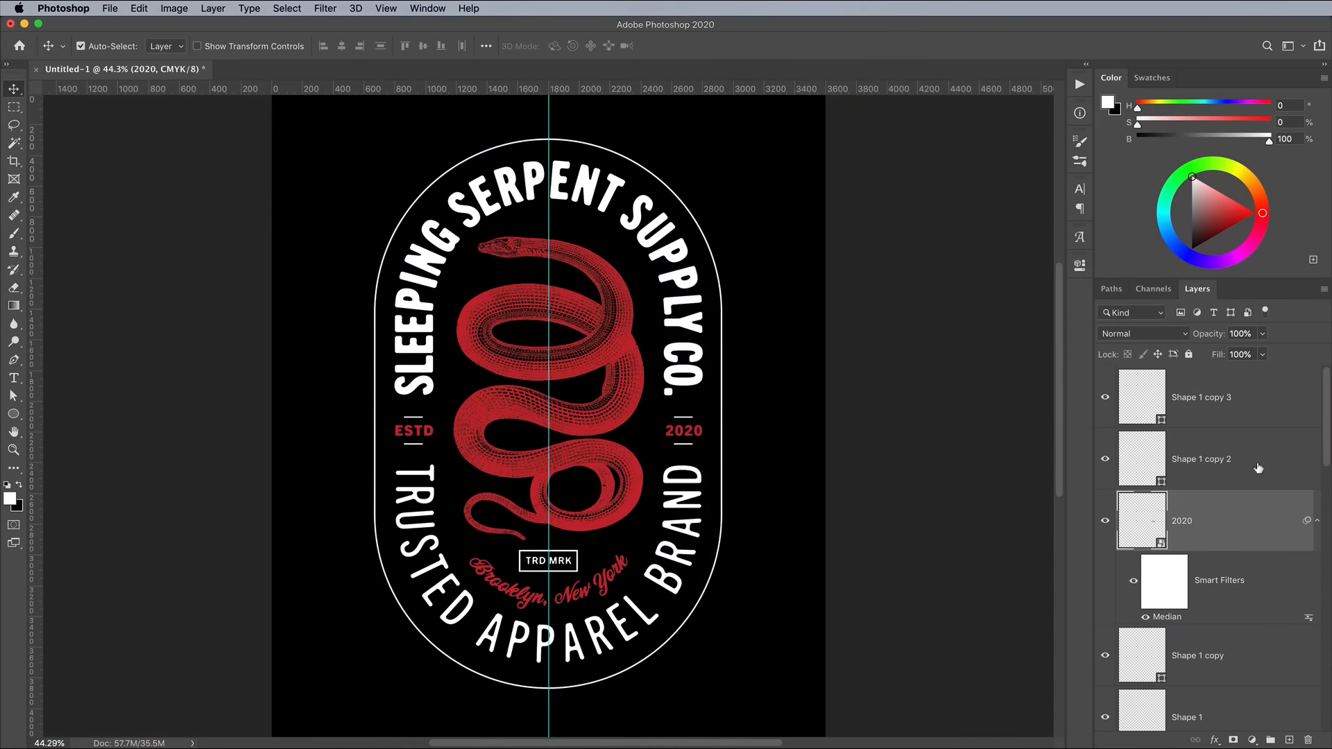
scroll(1240, 539, down, 5)
scroll(1240, 539, down, 5)
key(cmd+g)
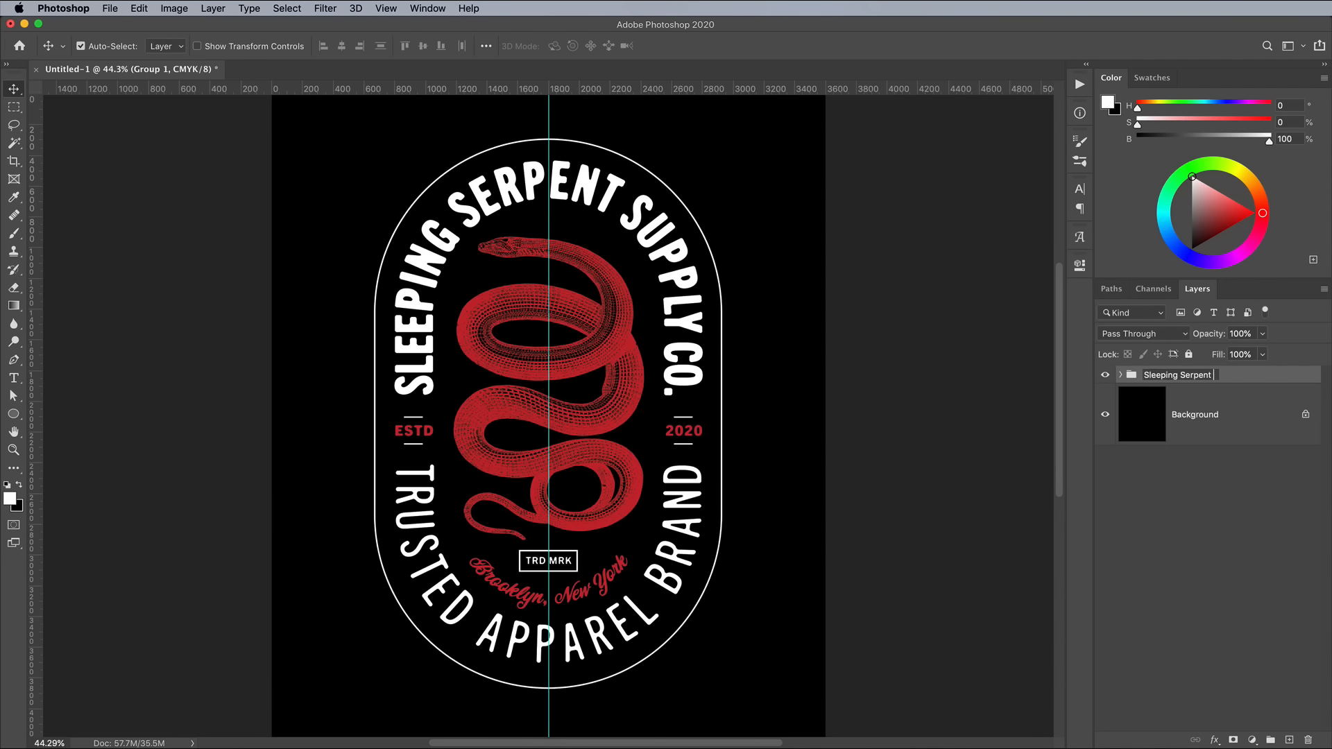
key(Return)
click(1233, 739)
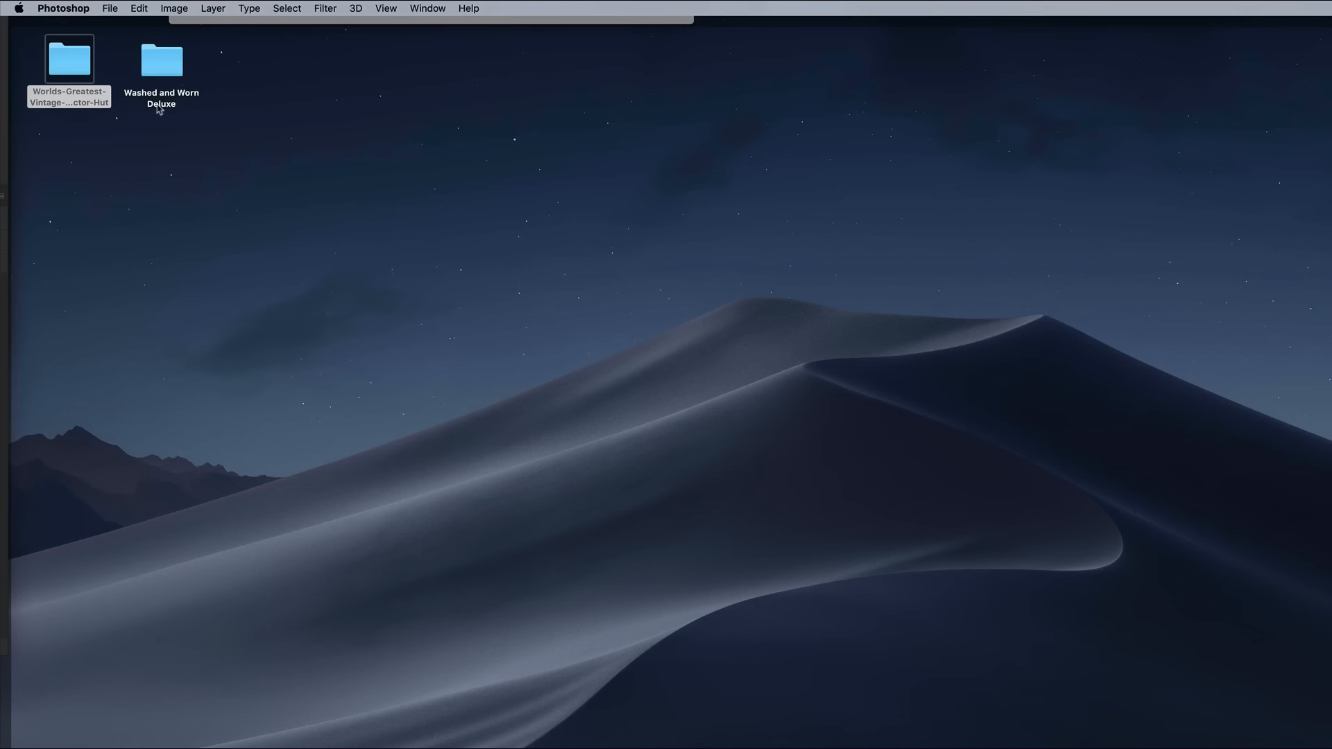
Step: Open Washed-&-Worn-17.jpg from the Washed and Worn Deluxe JPG folder in Photoshop, copy the whole texture and close its document
double_click(161, 62)
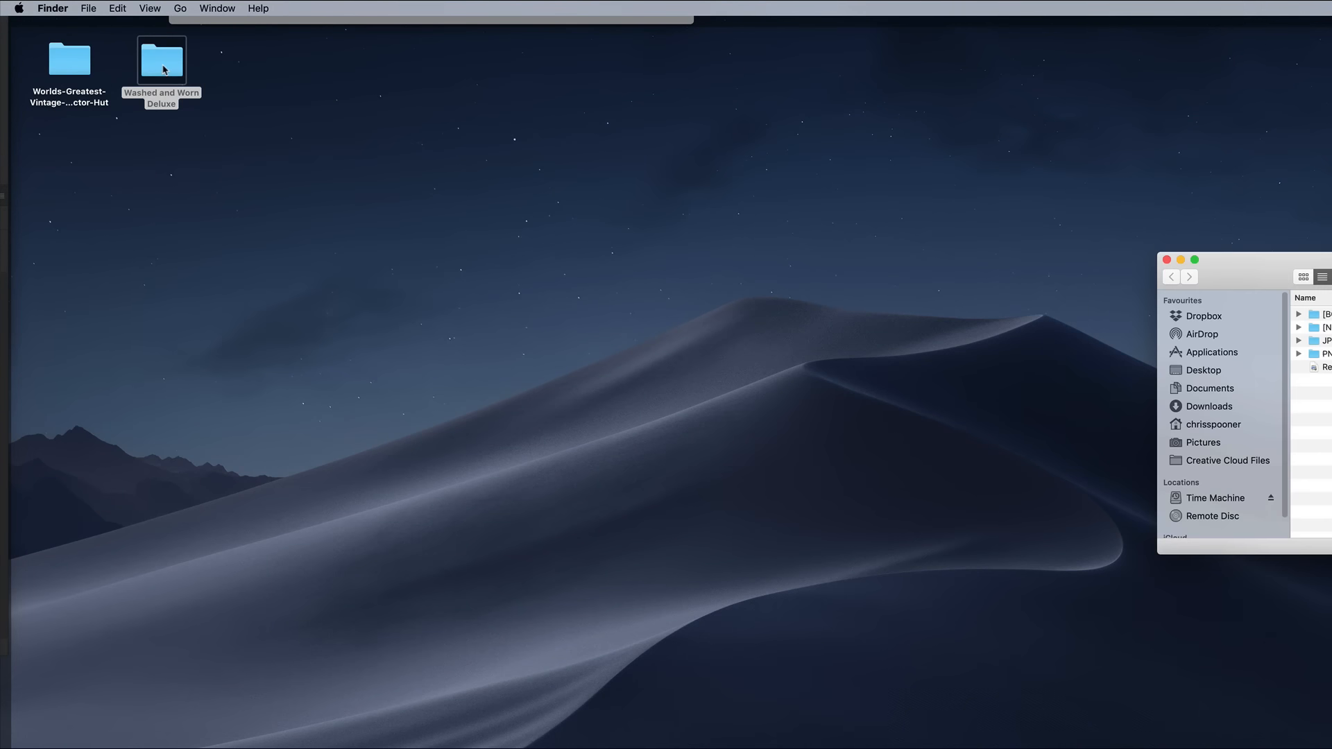
double_click(495, 241)
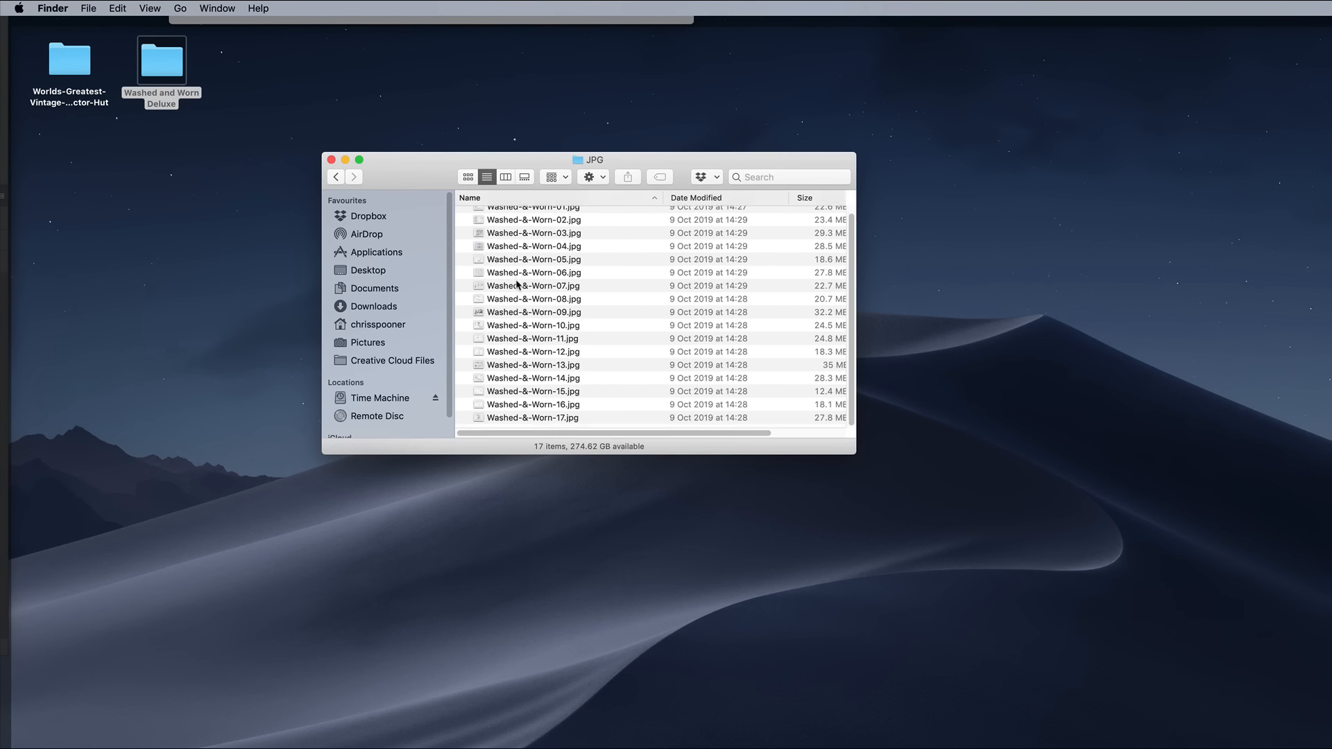
right_click(527, 421)
mouse_move(590, 433)
click(777, 476)
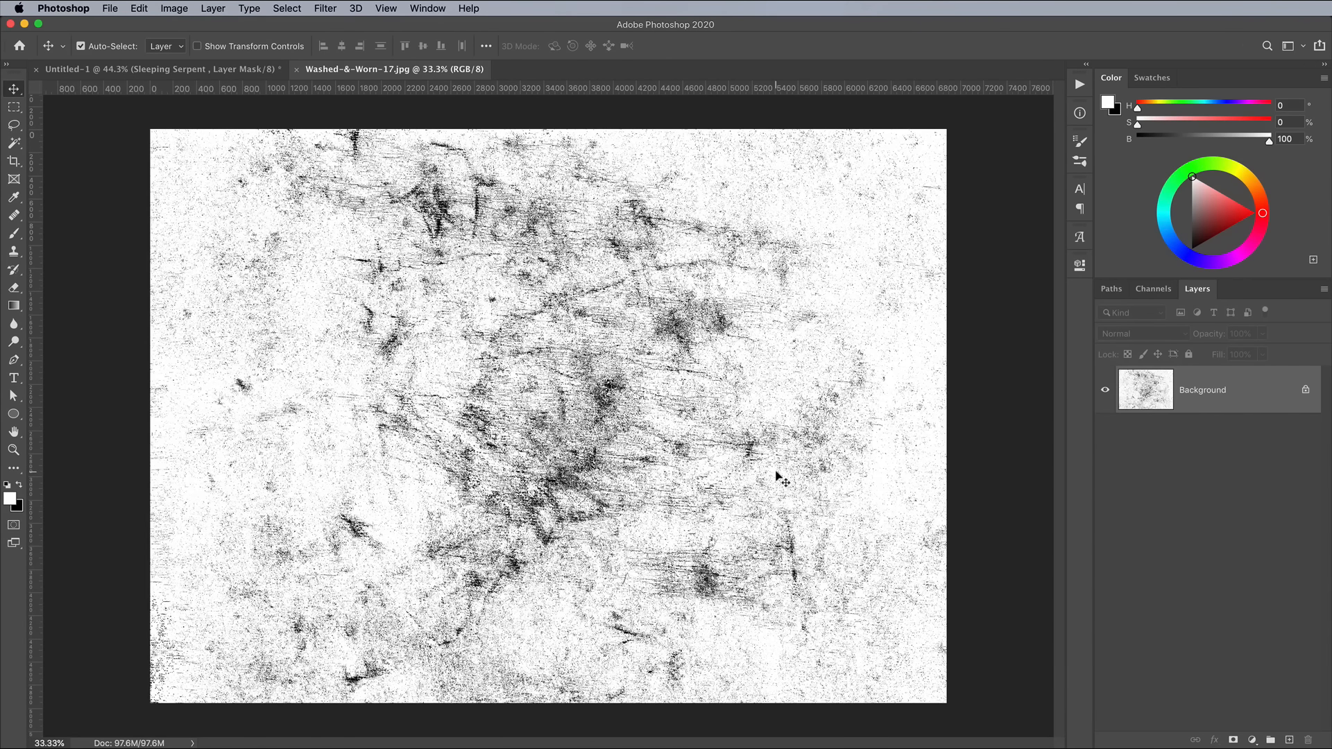
key(super+w)
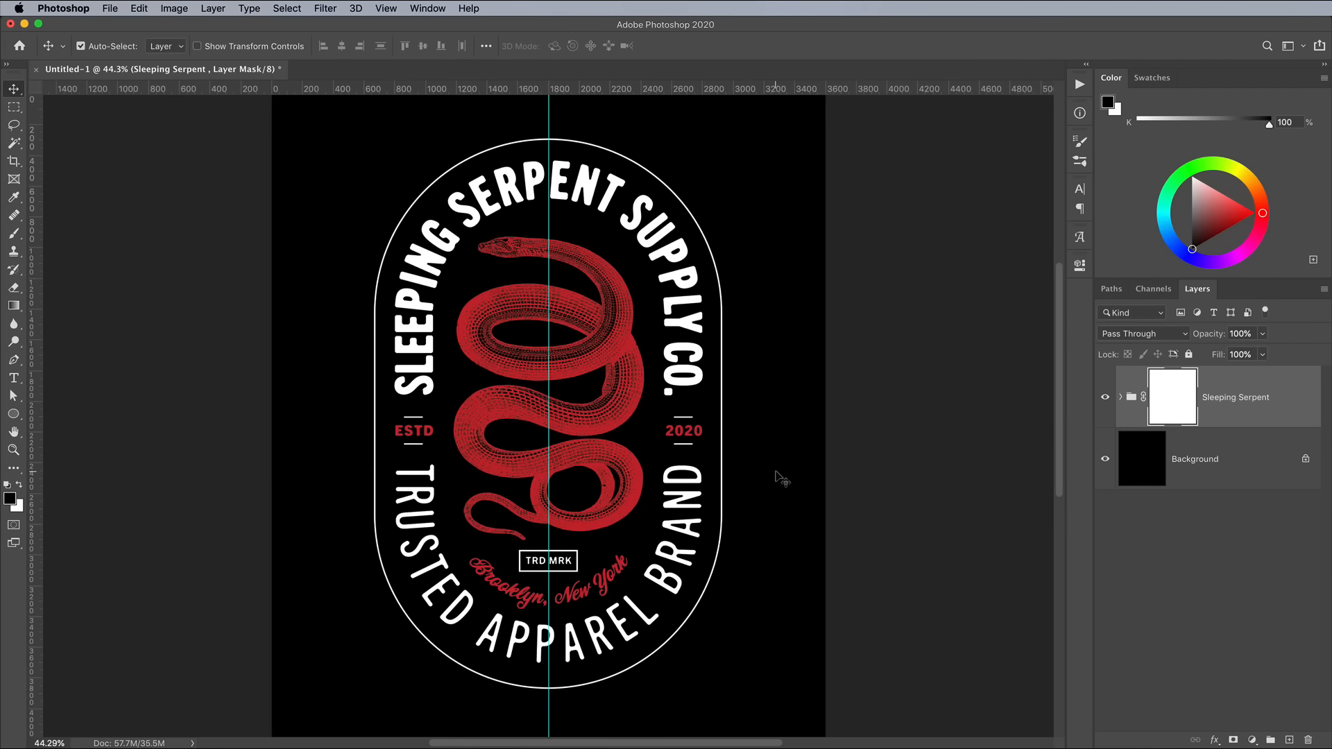
Step: Paste the texture into the Sleeping Serpent group's layer mask, scale it to -85.80% in width and height, and position it over the badge
alt+click(1169, 402)
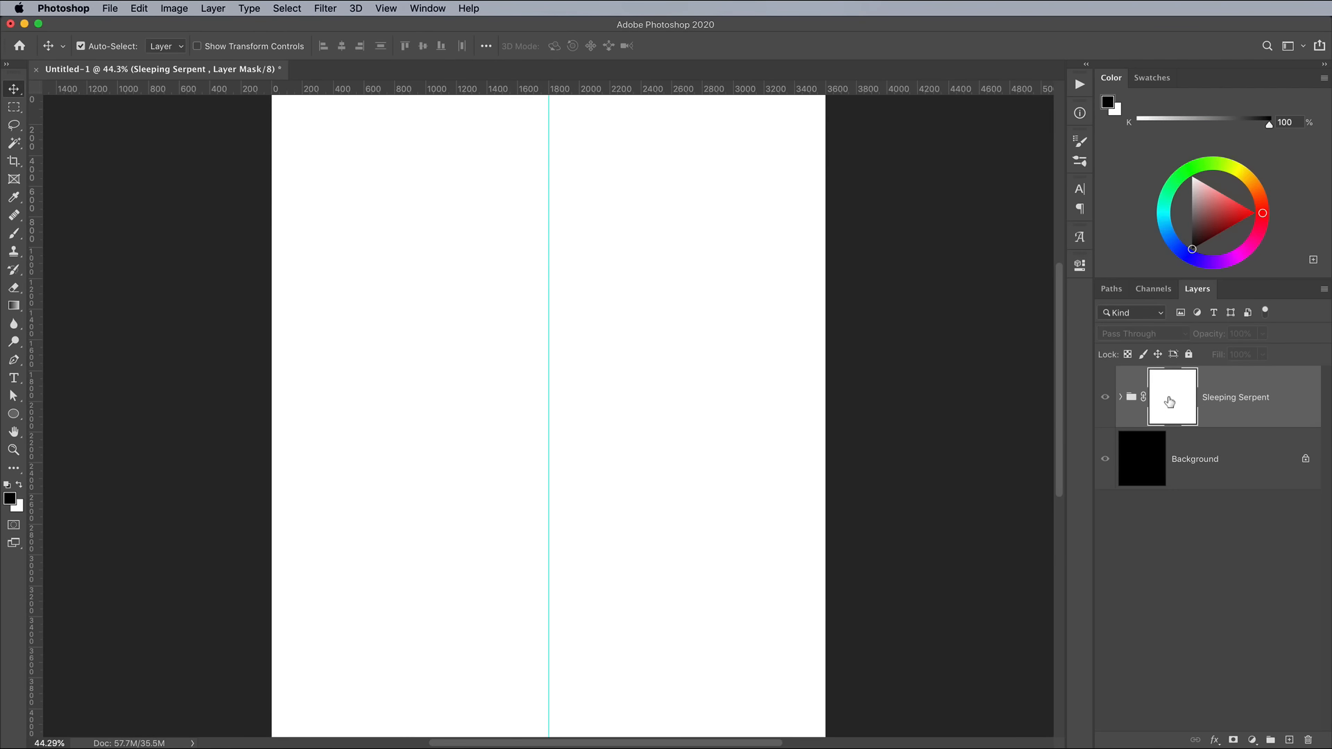
key(super+v)
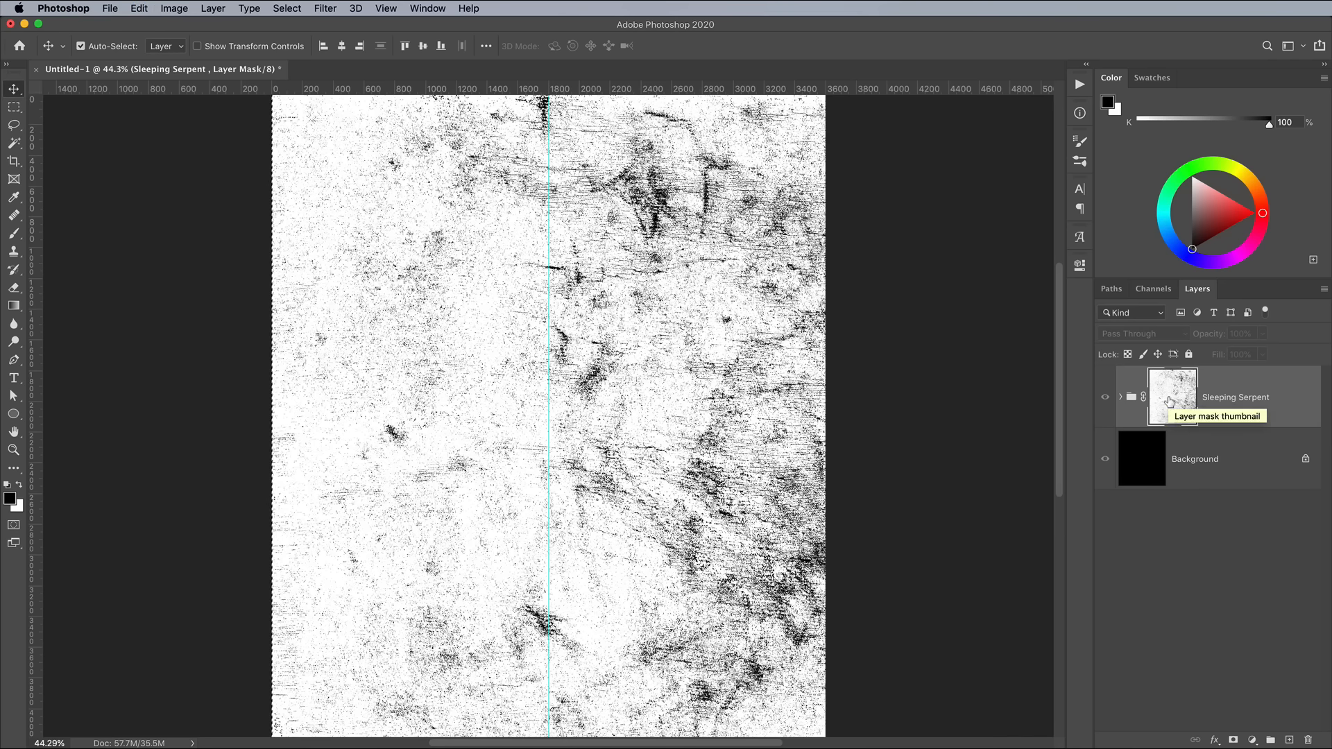
key(super+minus)
key(super+t)
drag(351, 180, 786, 547)
drag(615, 372, 195, 168)
drag(606, 396, 640, 393)
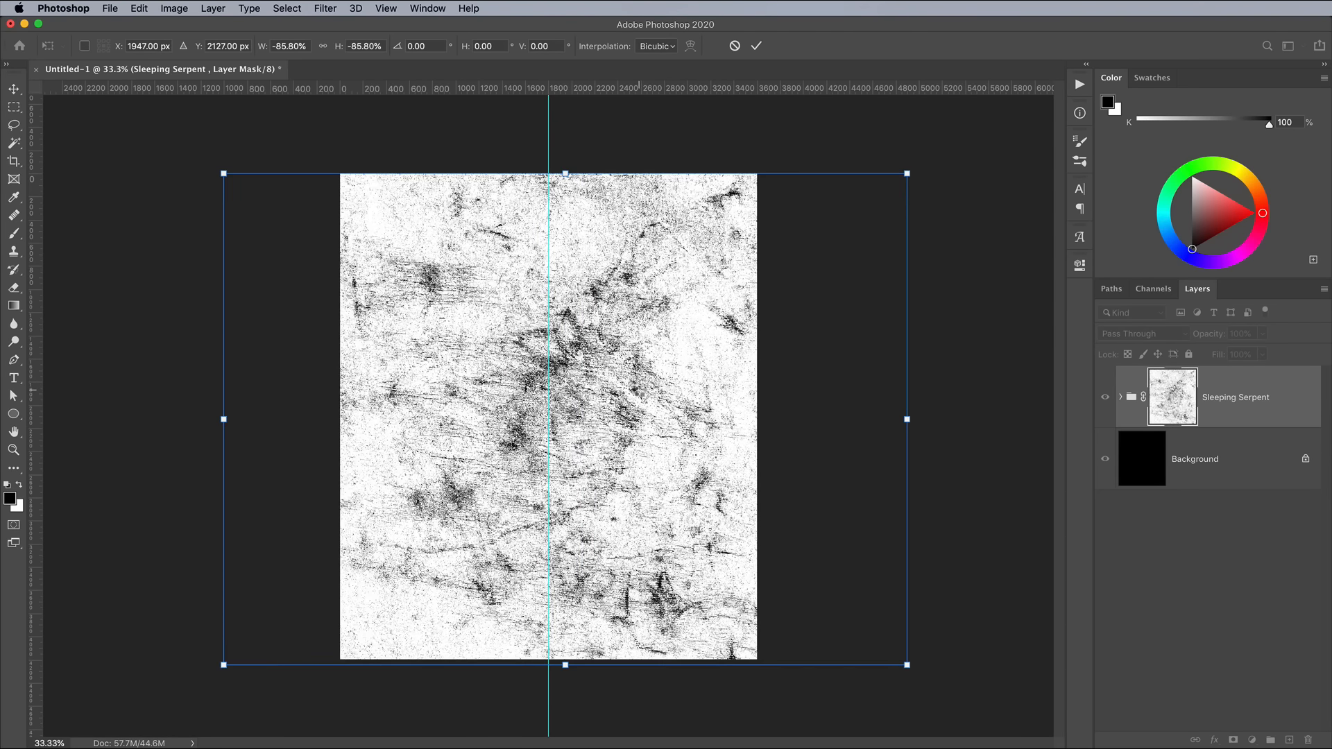
key(Return)
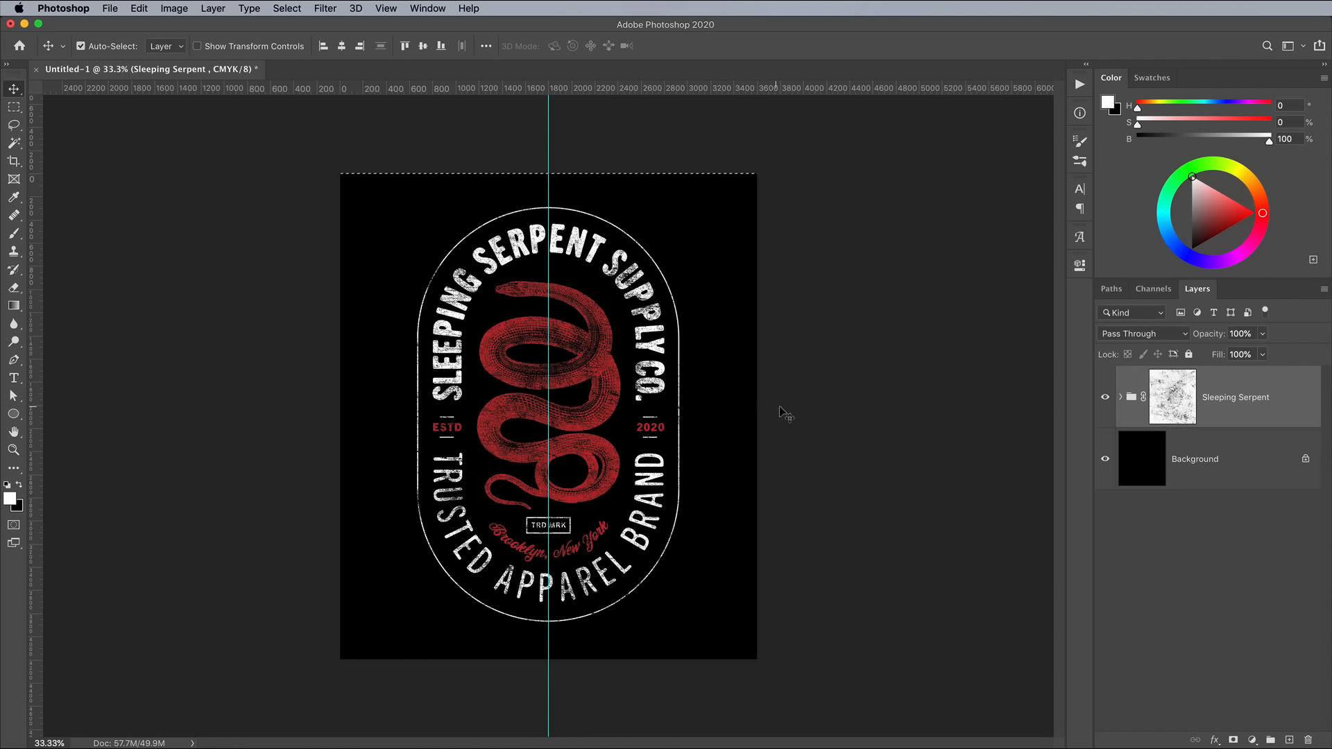
click(802, 413)
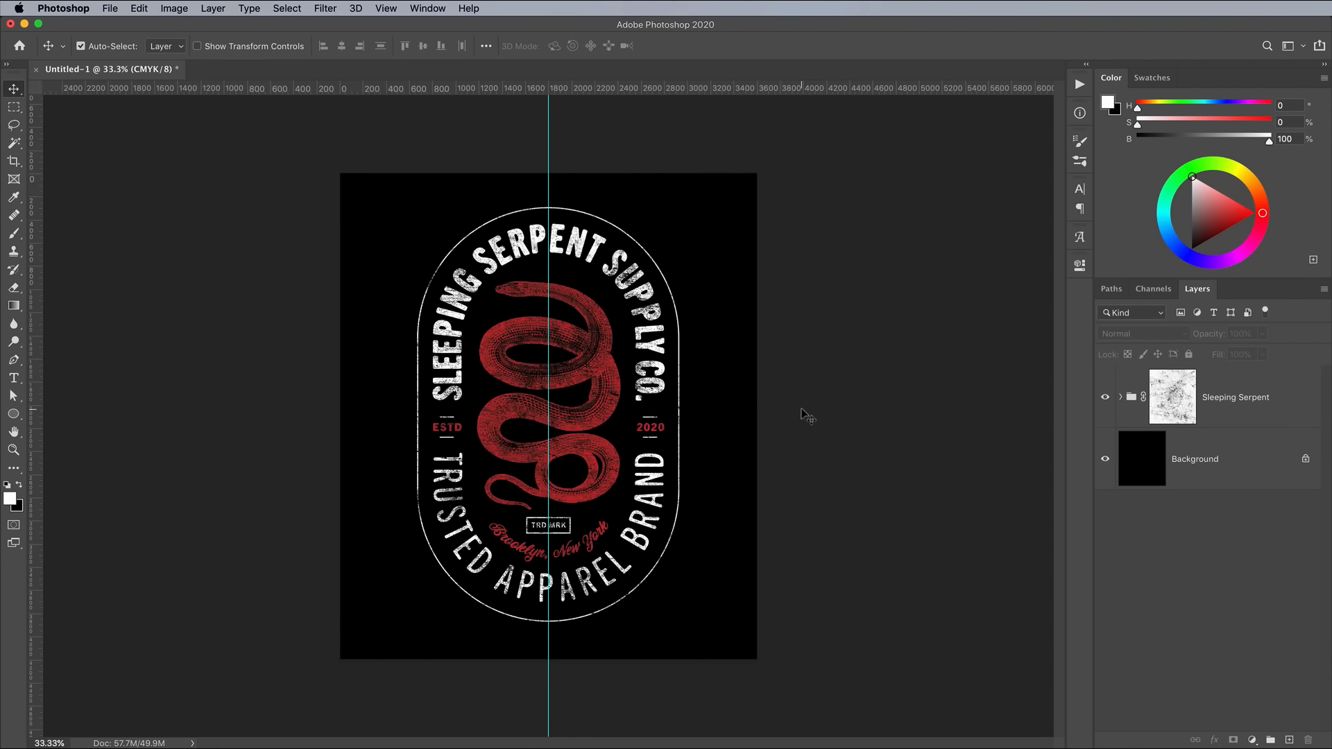
Step: Inspect the distressed texture across the badge at 100% and hide the Background layer
key(super+1)
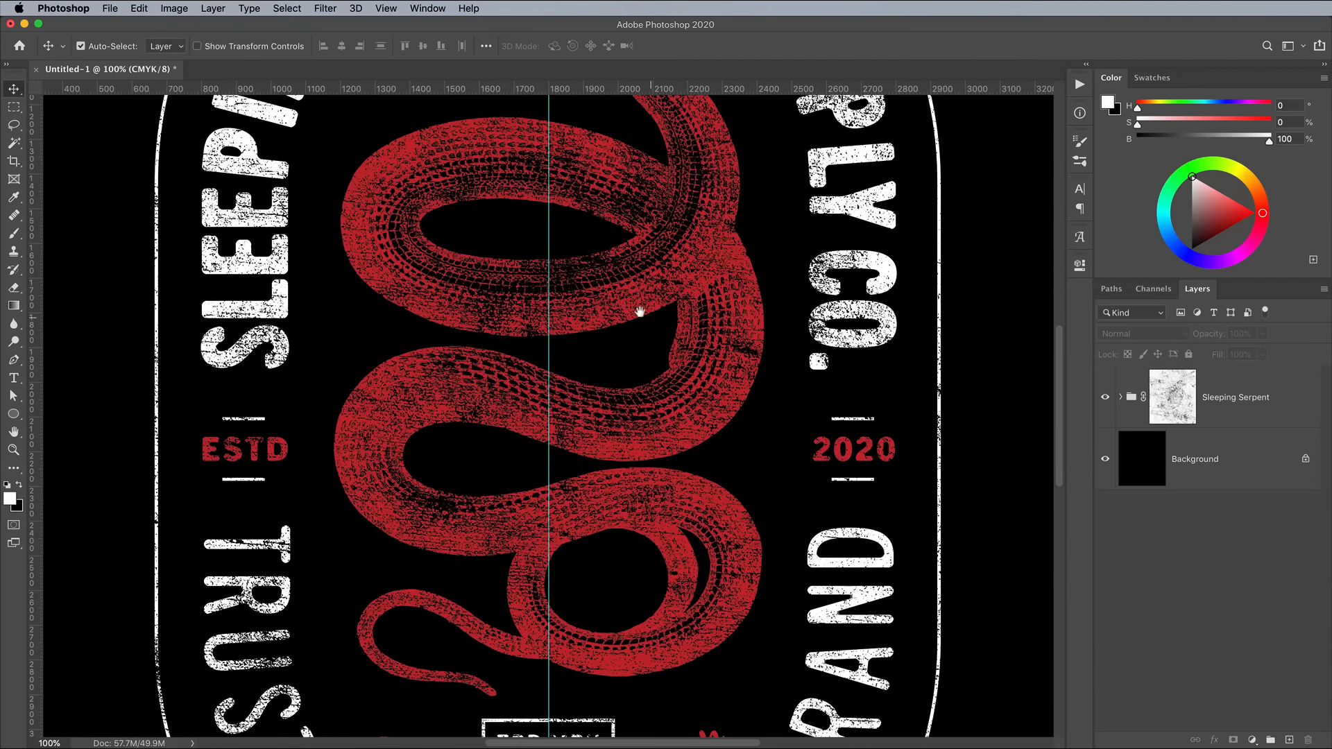
drag(640, 312, 666, 300)
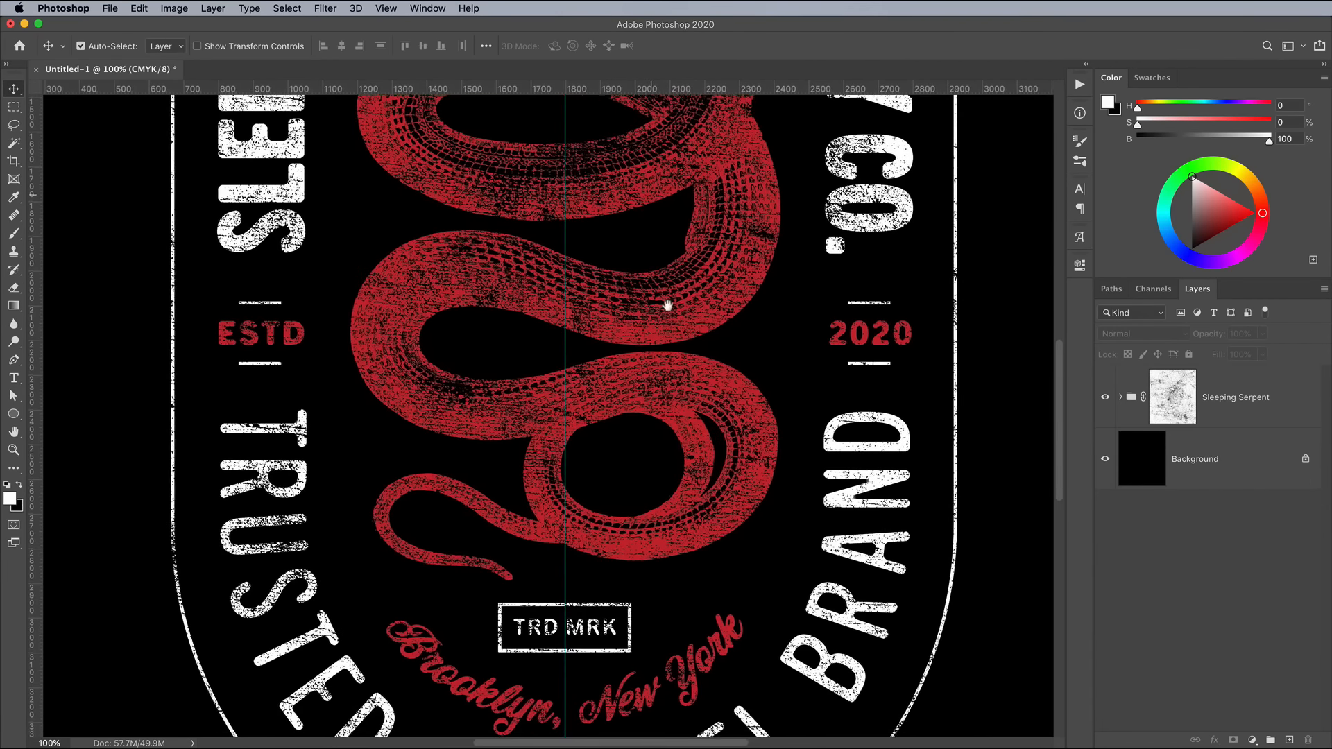
scroll(666, 305, down, 5)
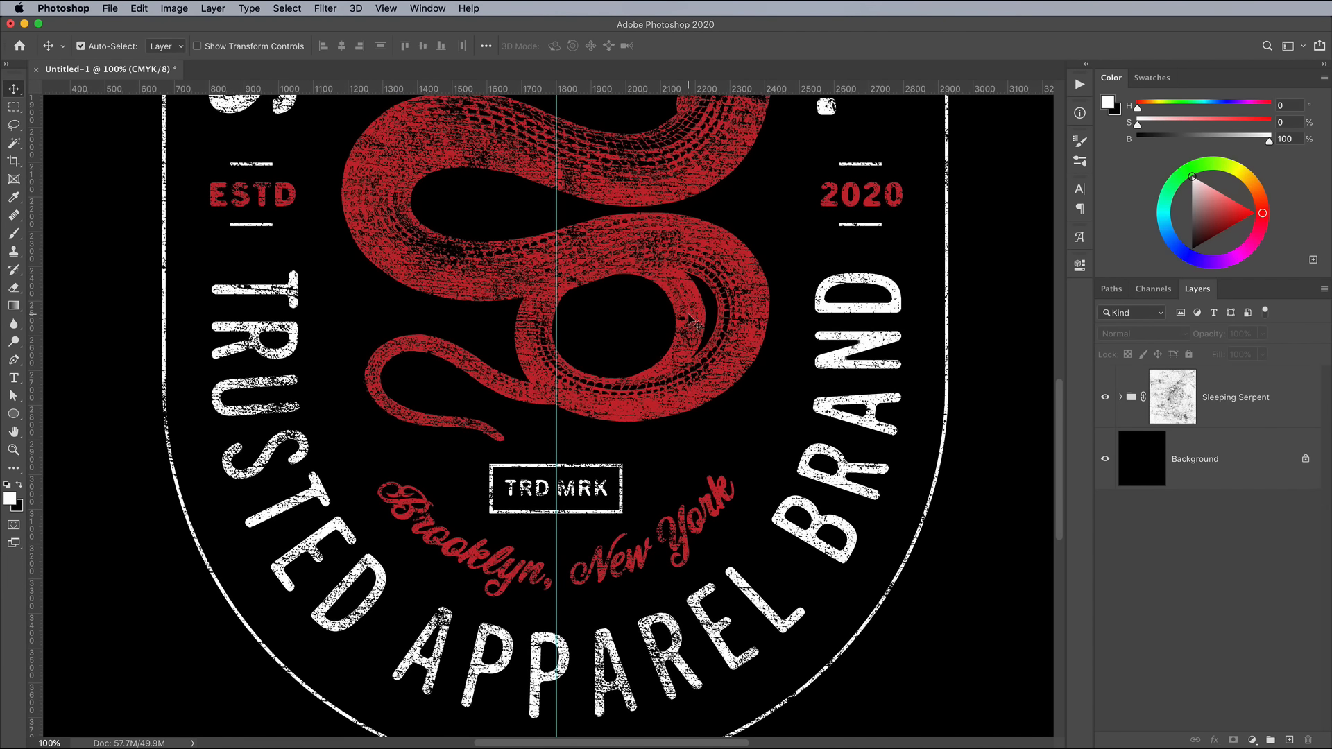
key(super+0)
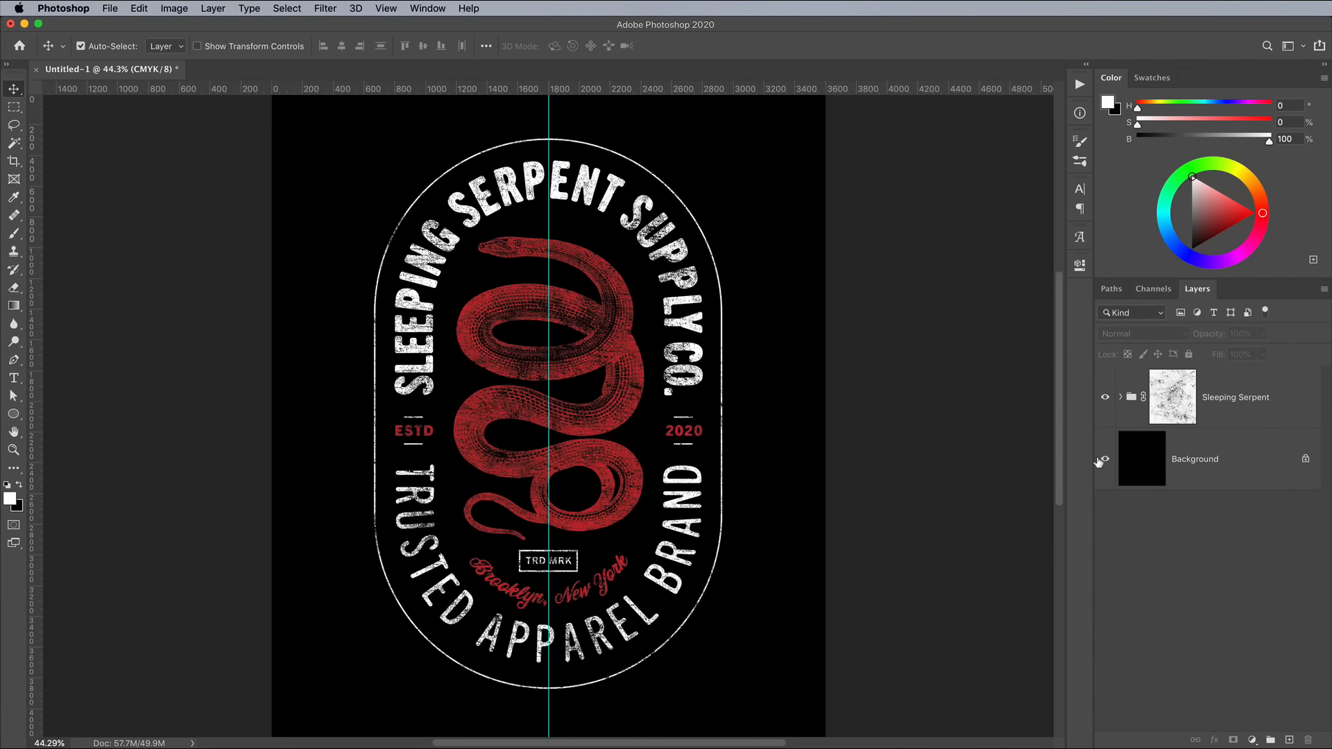
click(1106, 461)
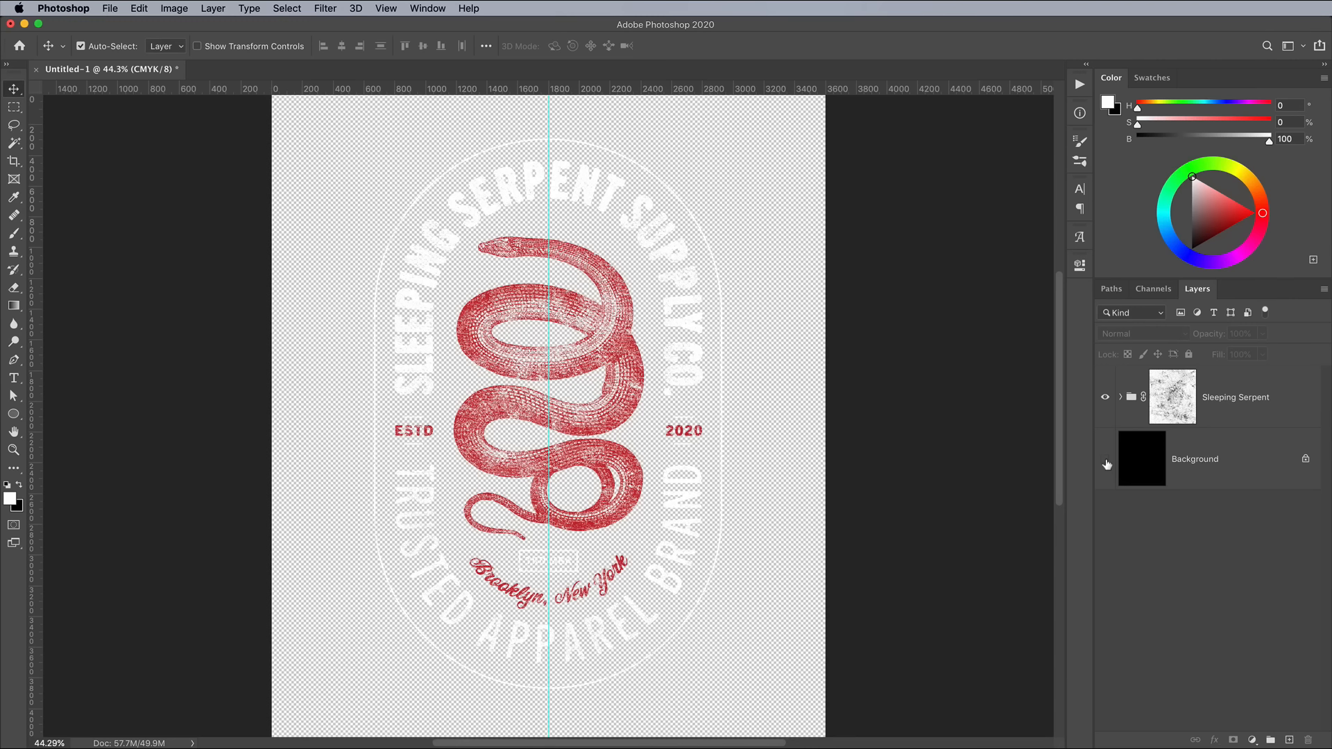